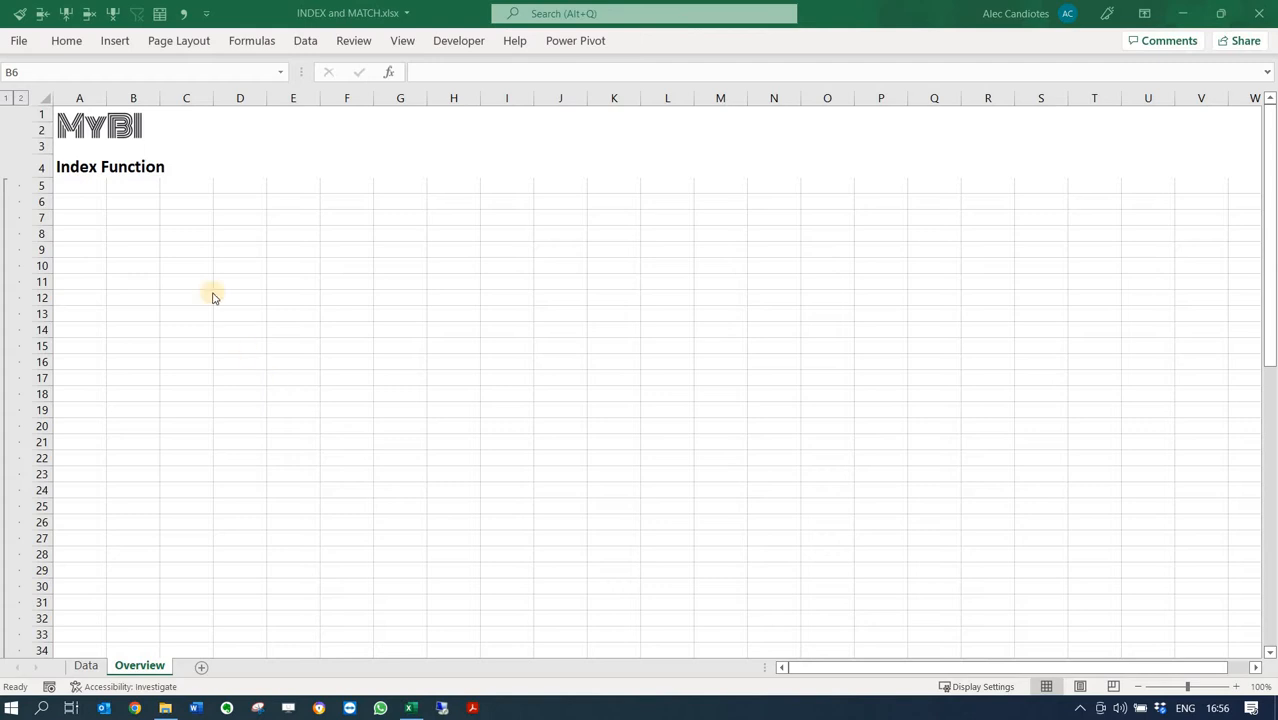
Examine how rows and columns intersect on the blank Overview grid, using cells such as B8, C6 and E9.
click(115, 238)
click(115, 238)
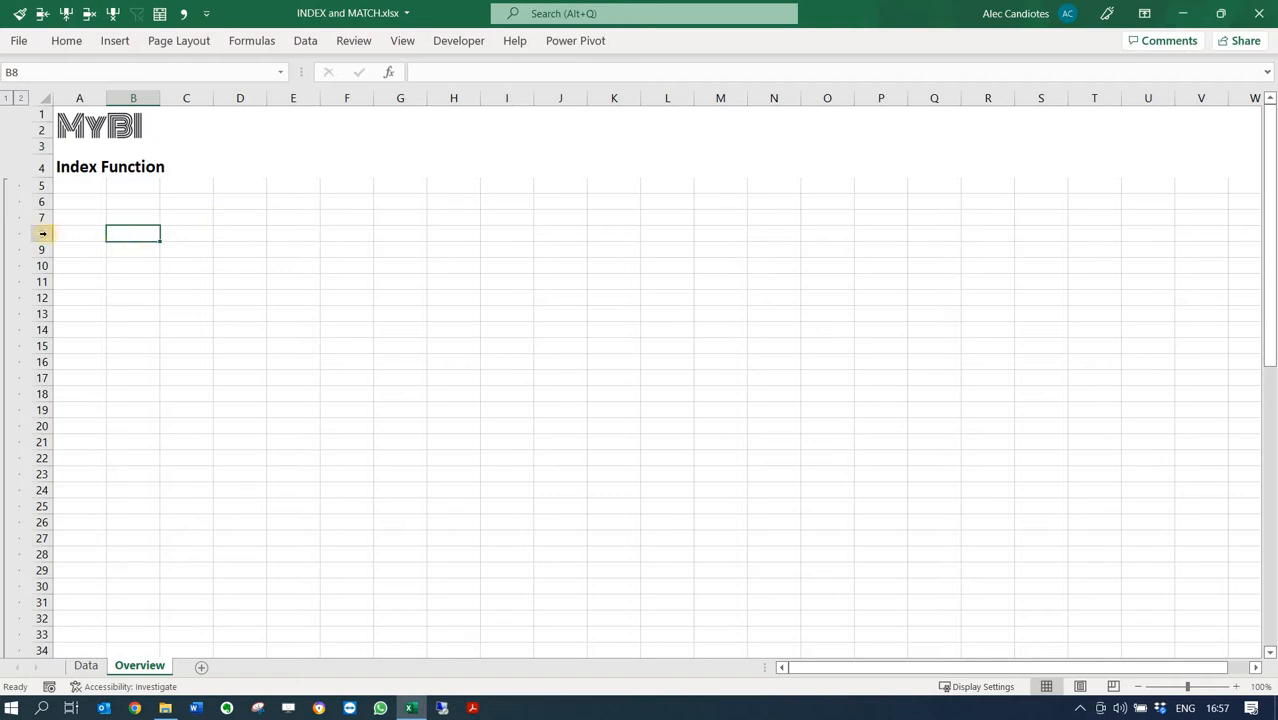
click(43, 232)
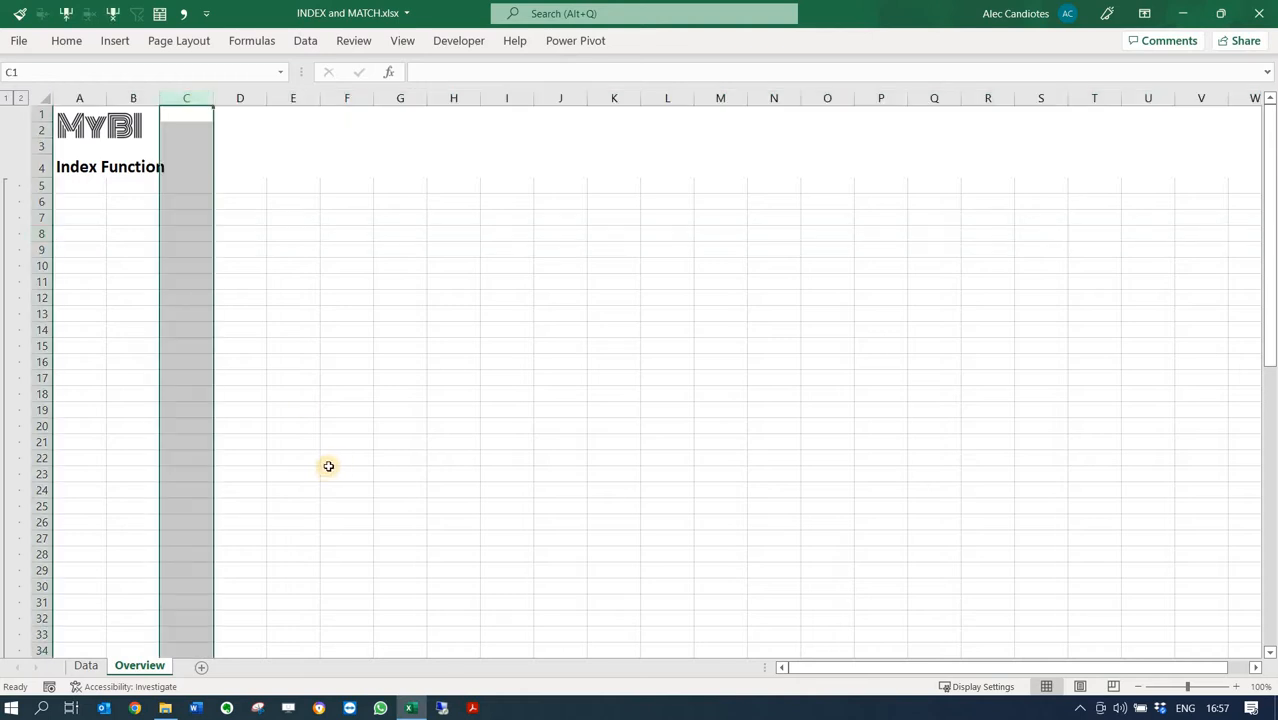
click(182, 216)
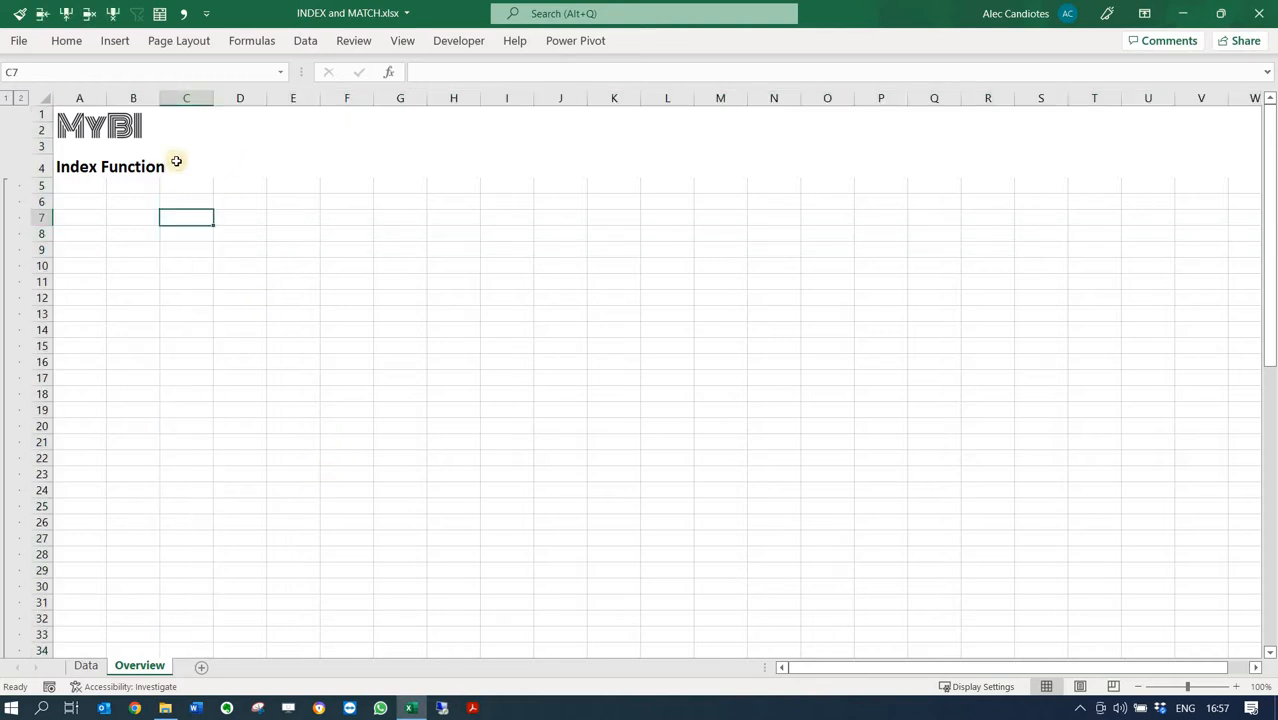
click(190, 97)
click(41, 201)
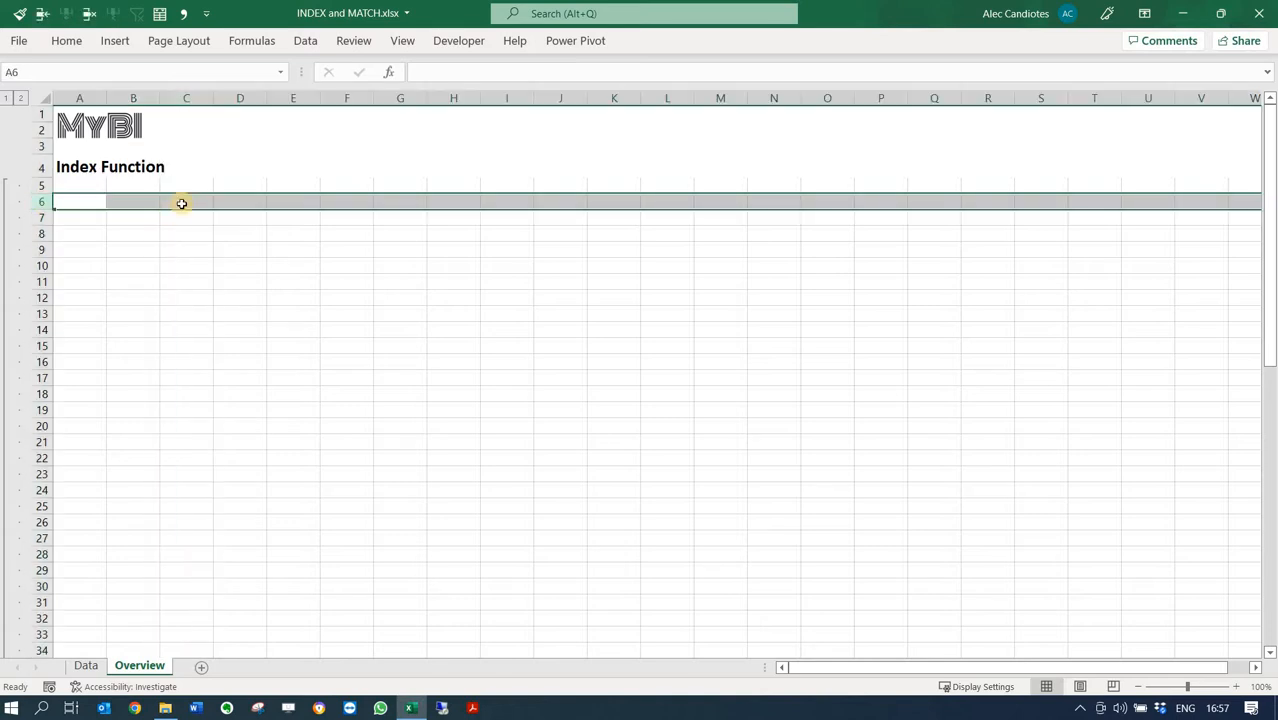
click(181, 203)
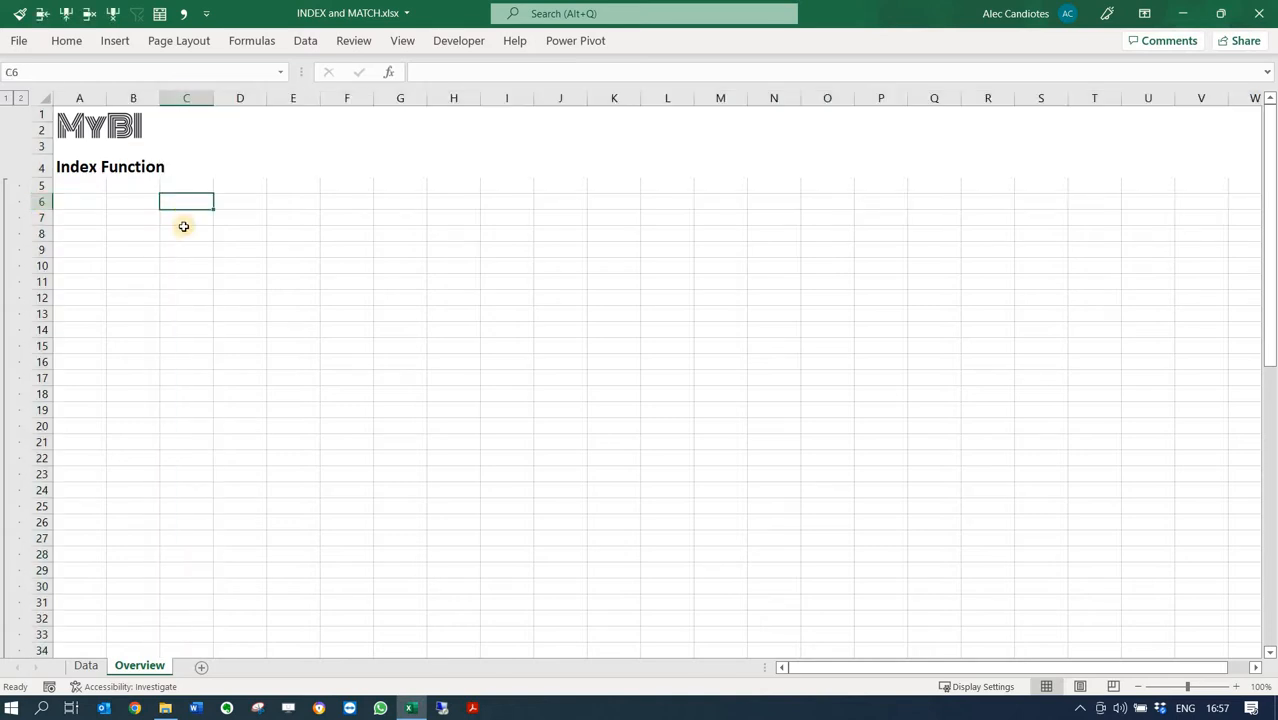
click(302, 251)
click(300, 100)
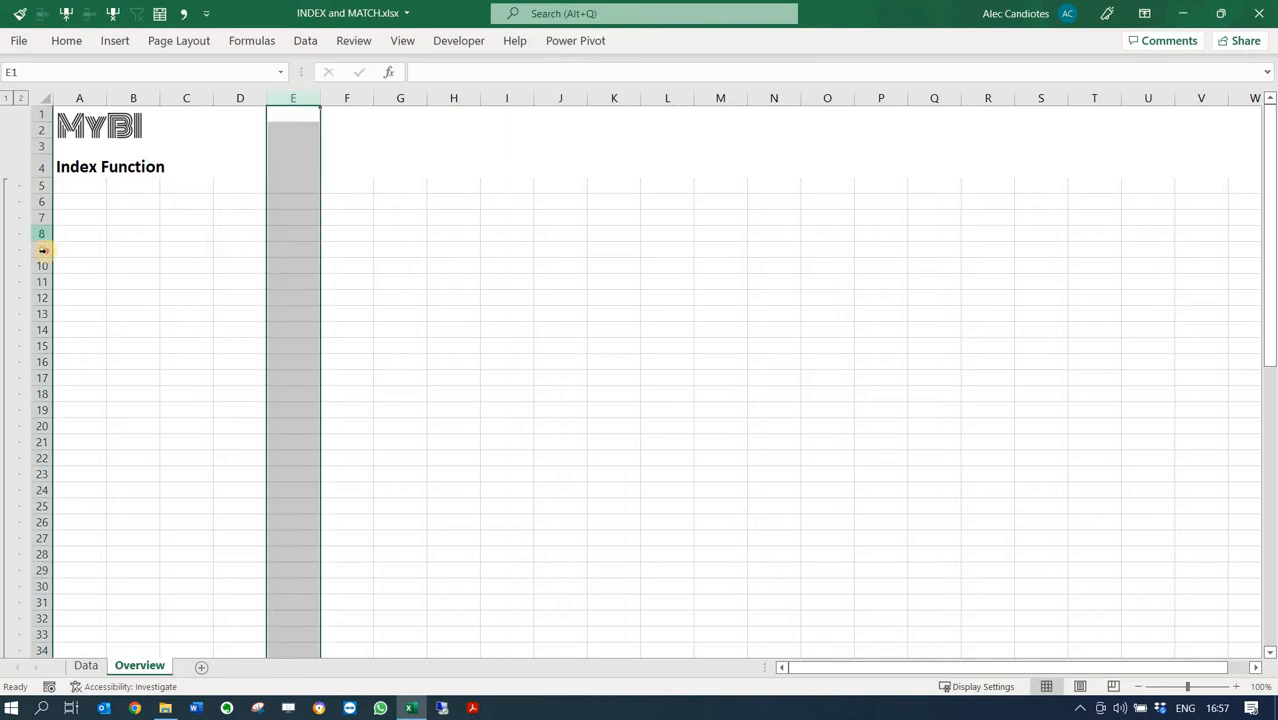
click(42, 250)
Review the array, row_num and column_num arguments of the INDEX function in cell B7 and discard the unfinished formula.
click(131, 213)
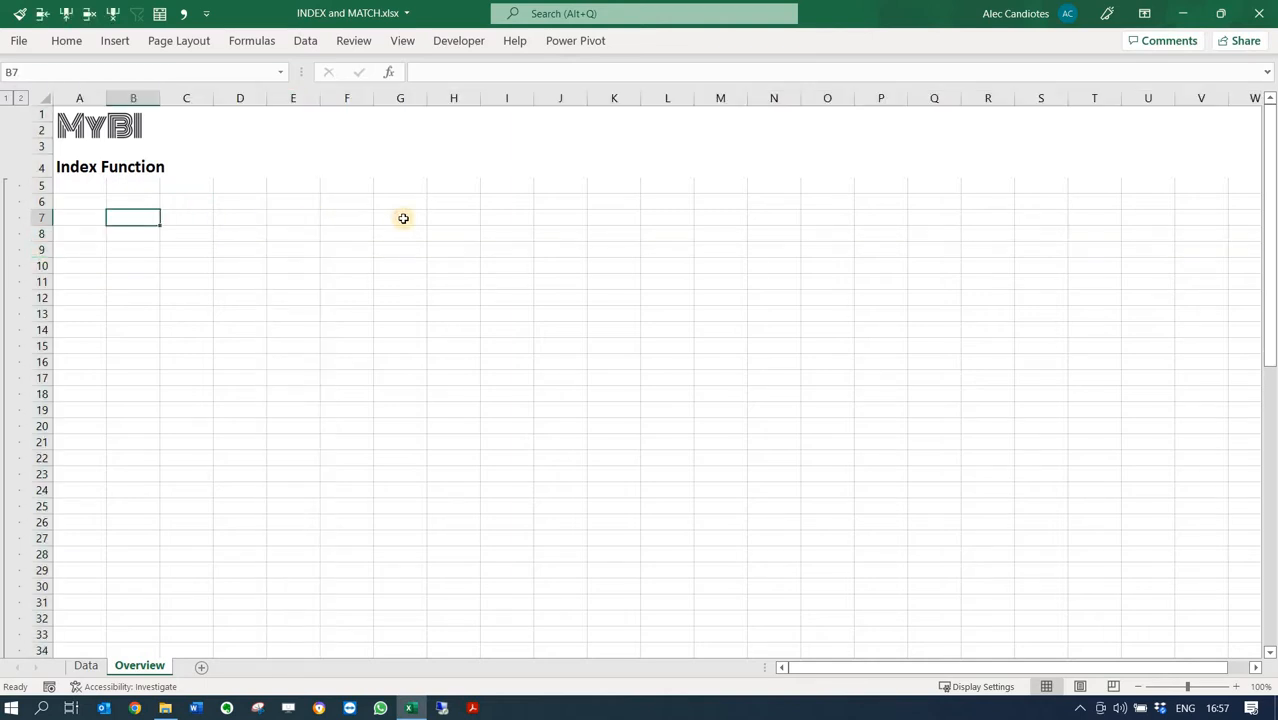
text(=INDEX)
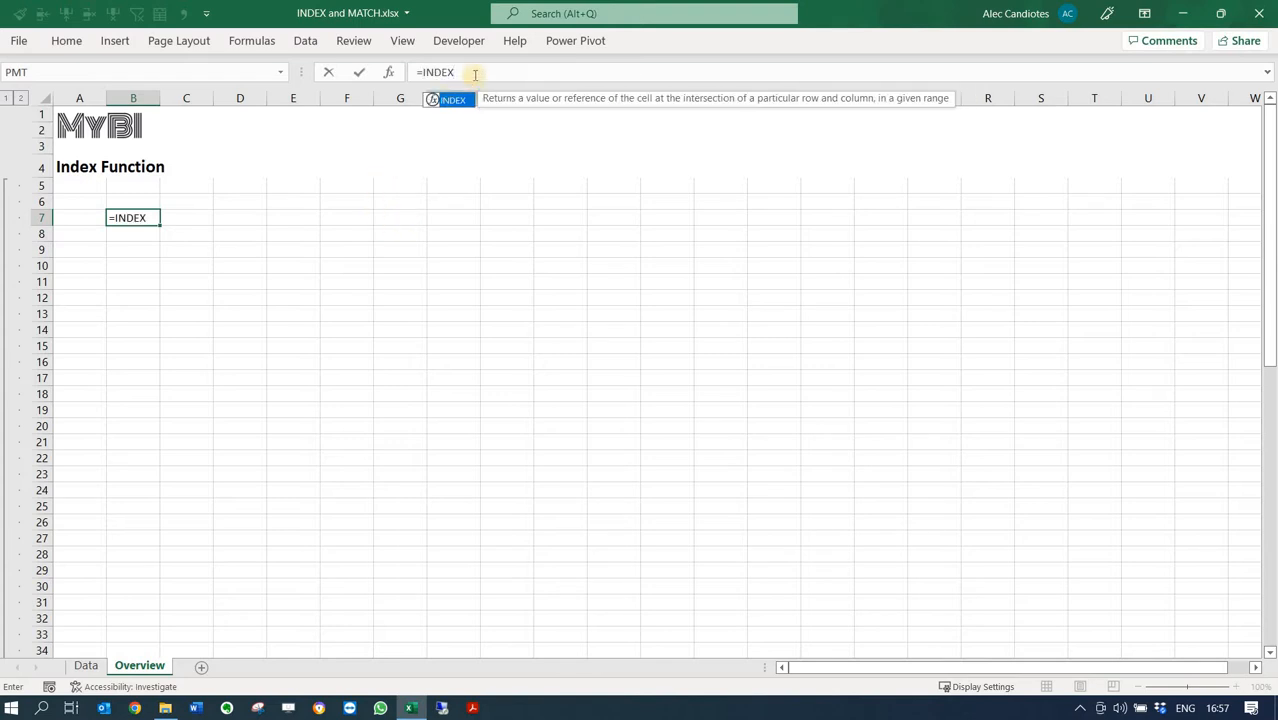
text(()
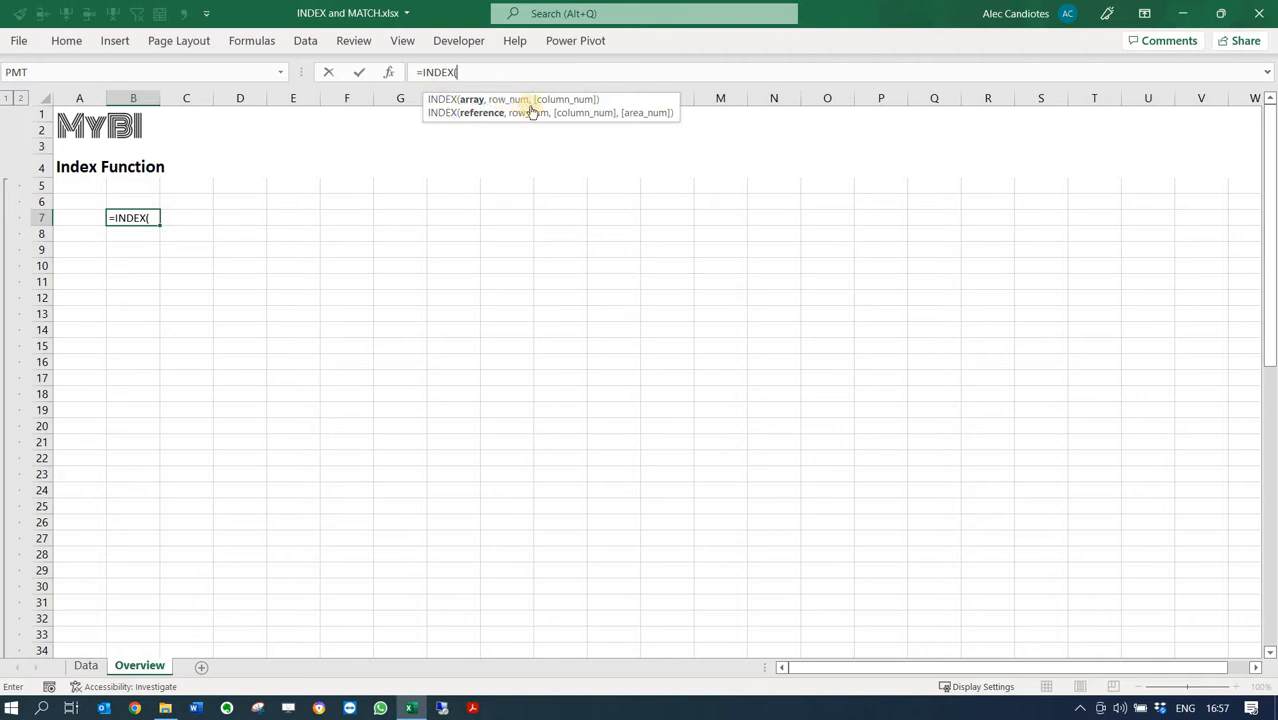
text(,)
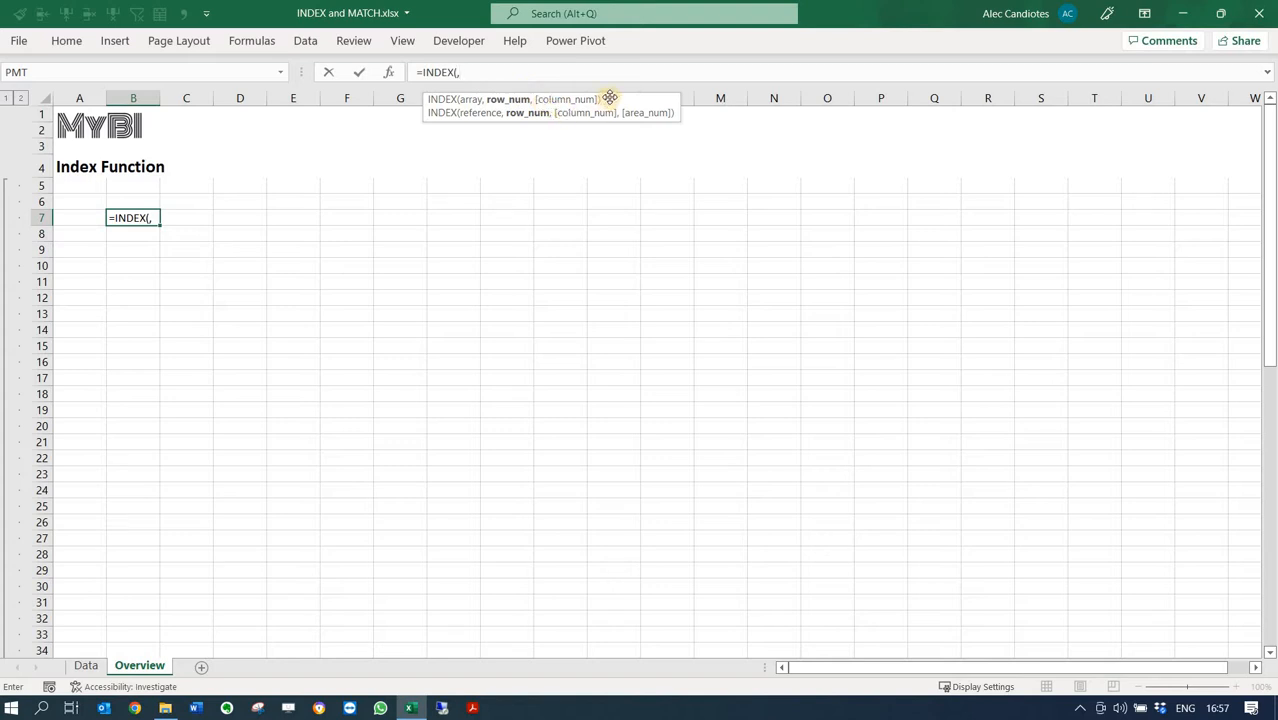
text(,)
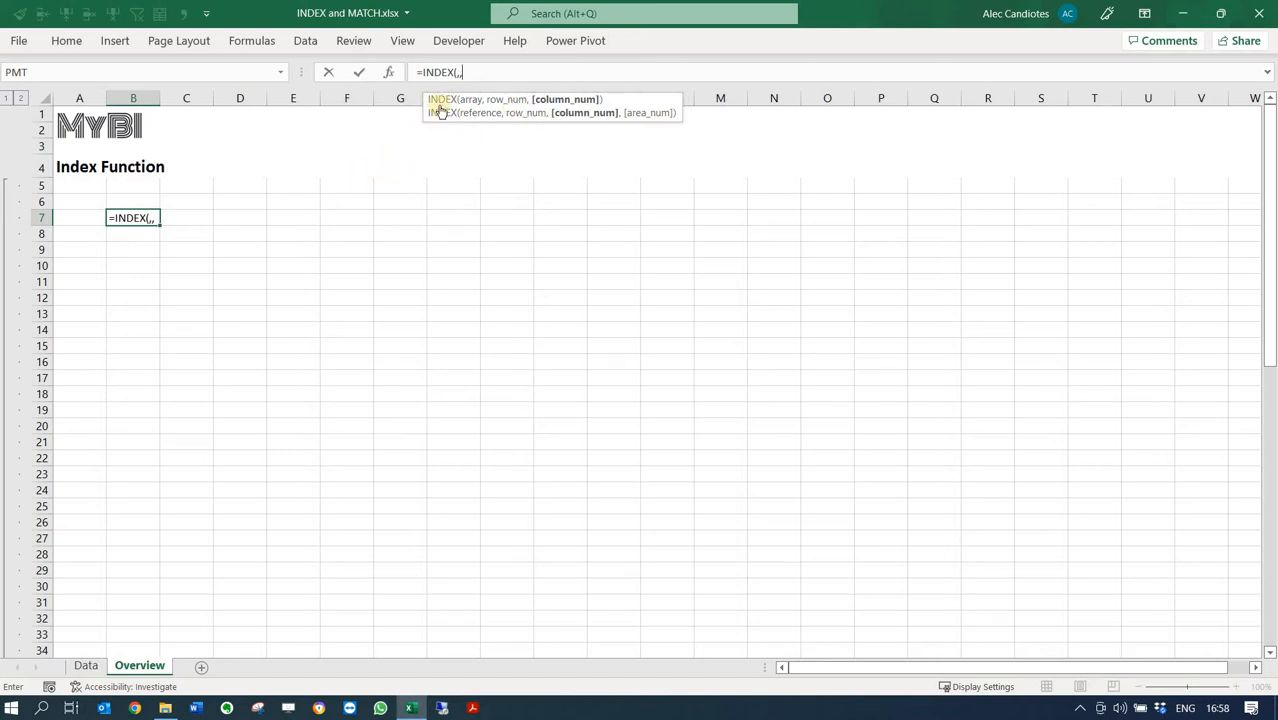
key(Escape)
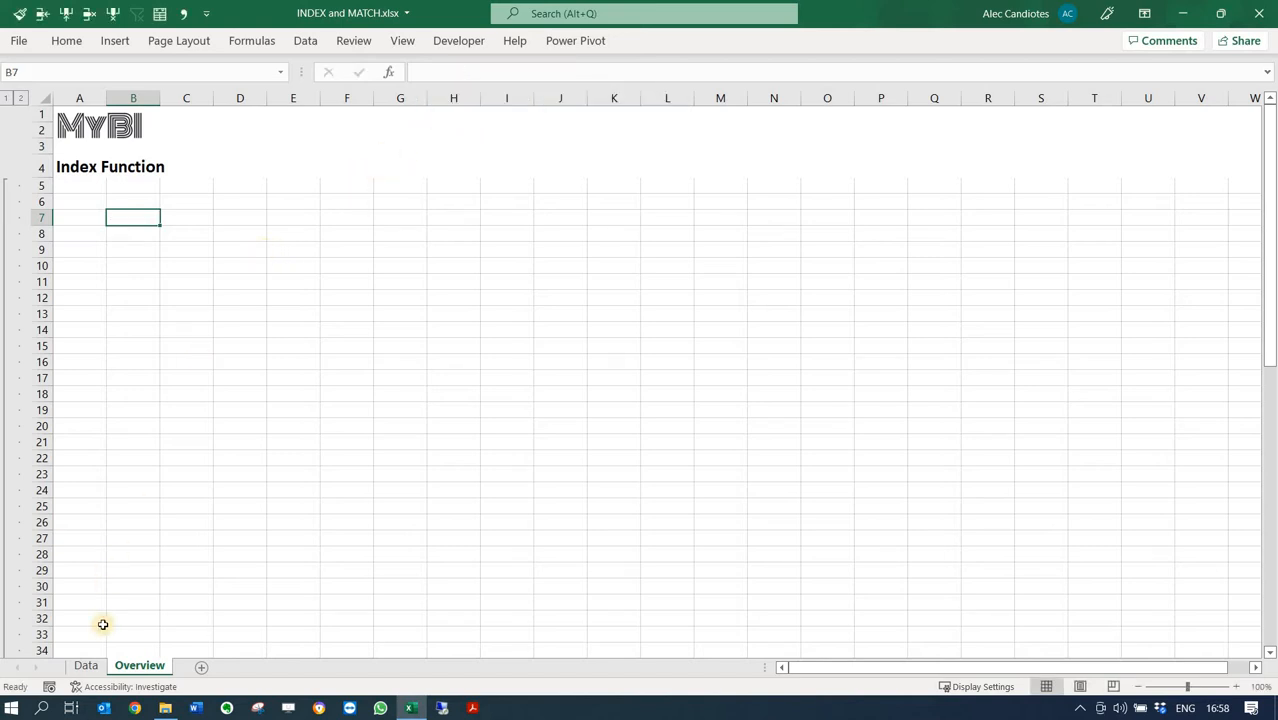
Open the Data sheet and examine the employee leave table's layout, including its employee number, name and surname columns.
click(76, 668)
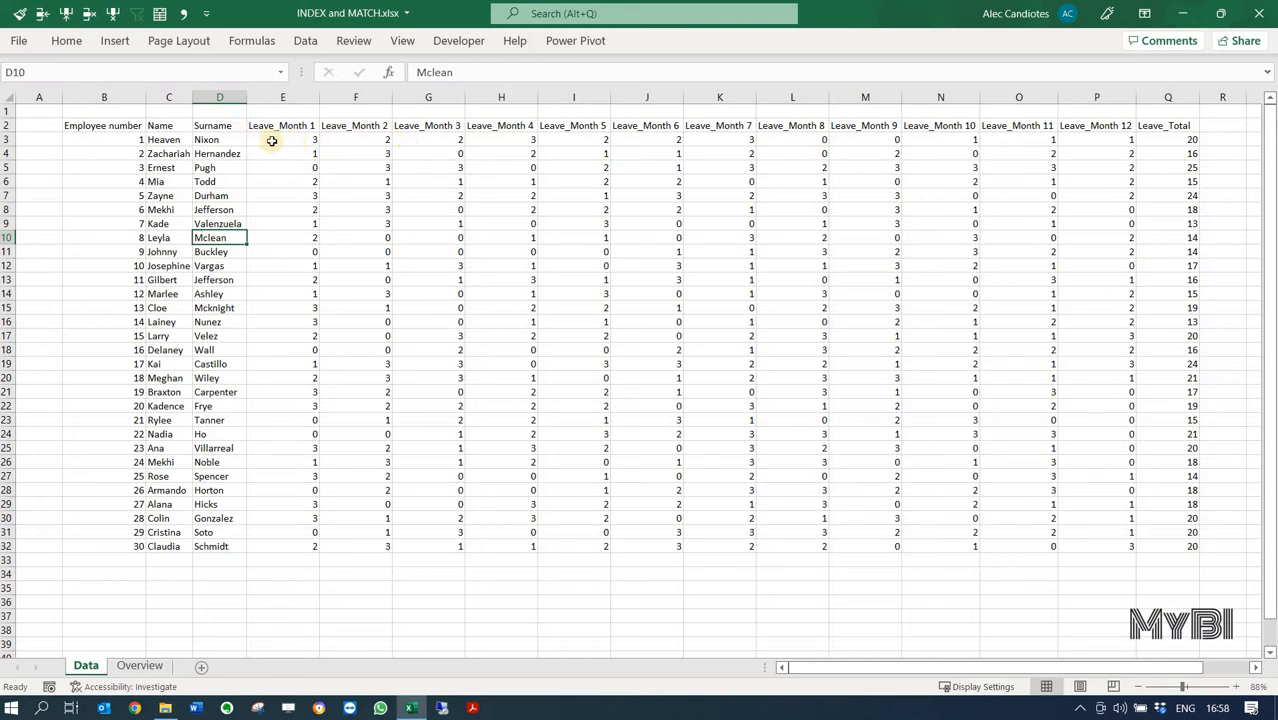
drag(271, 141, 1166, 546)
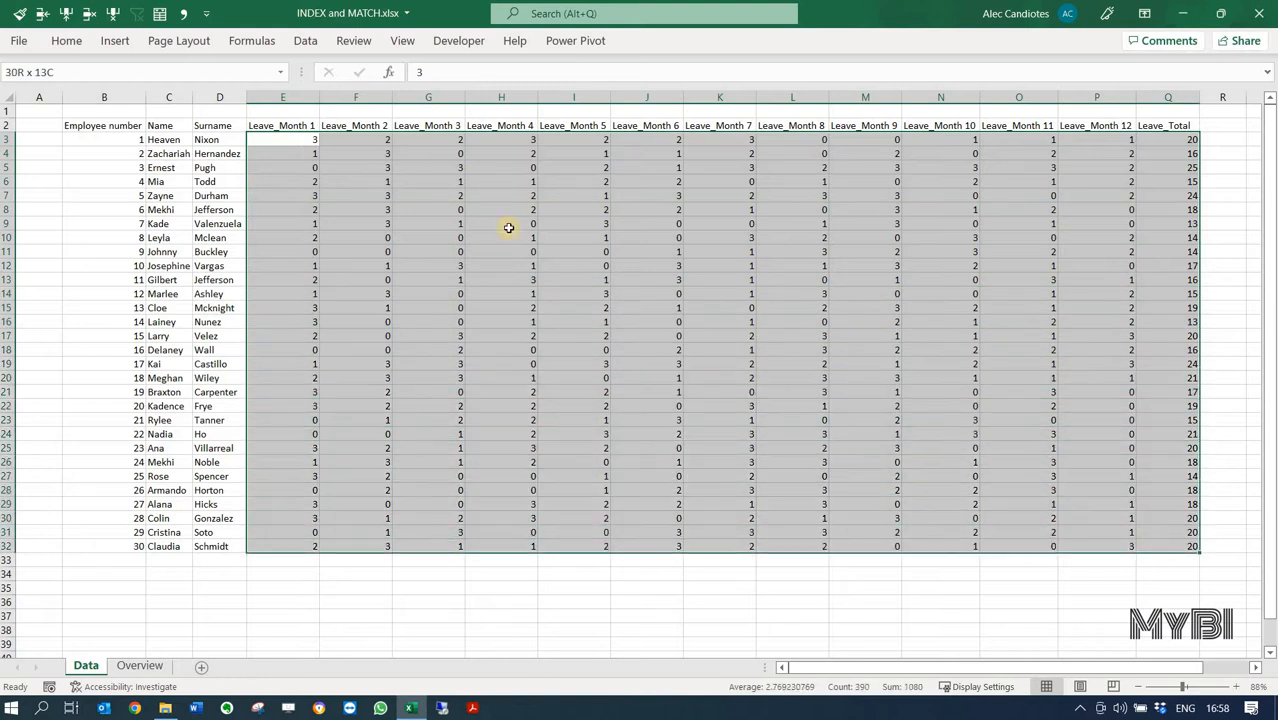
click(365, 125)
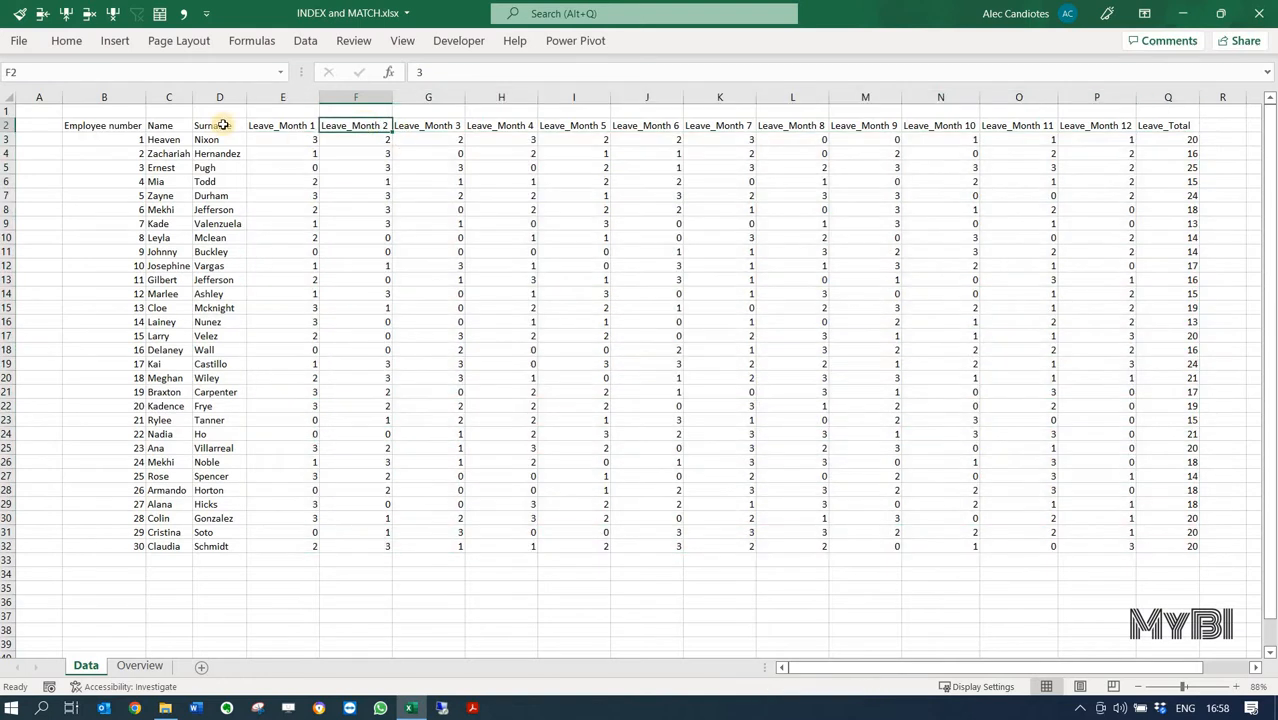
click(168, 139)
click(212, 141)
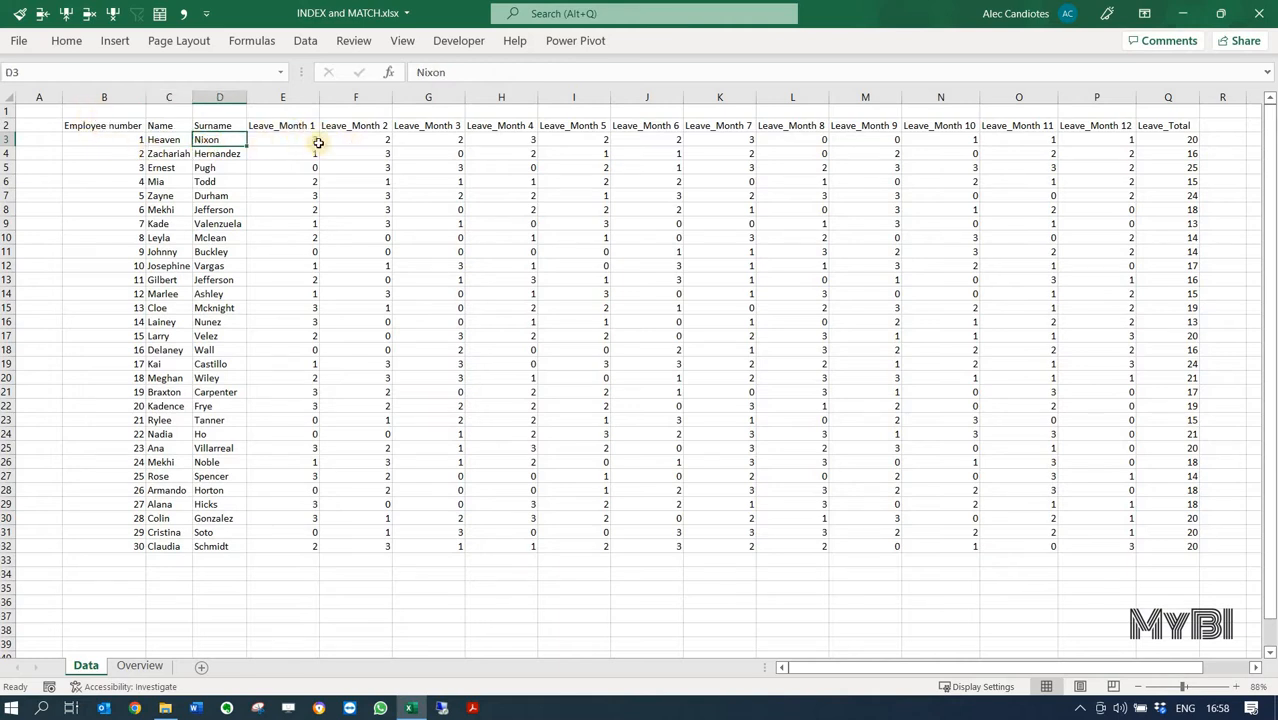
click(273, 125)
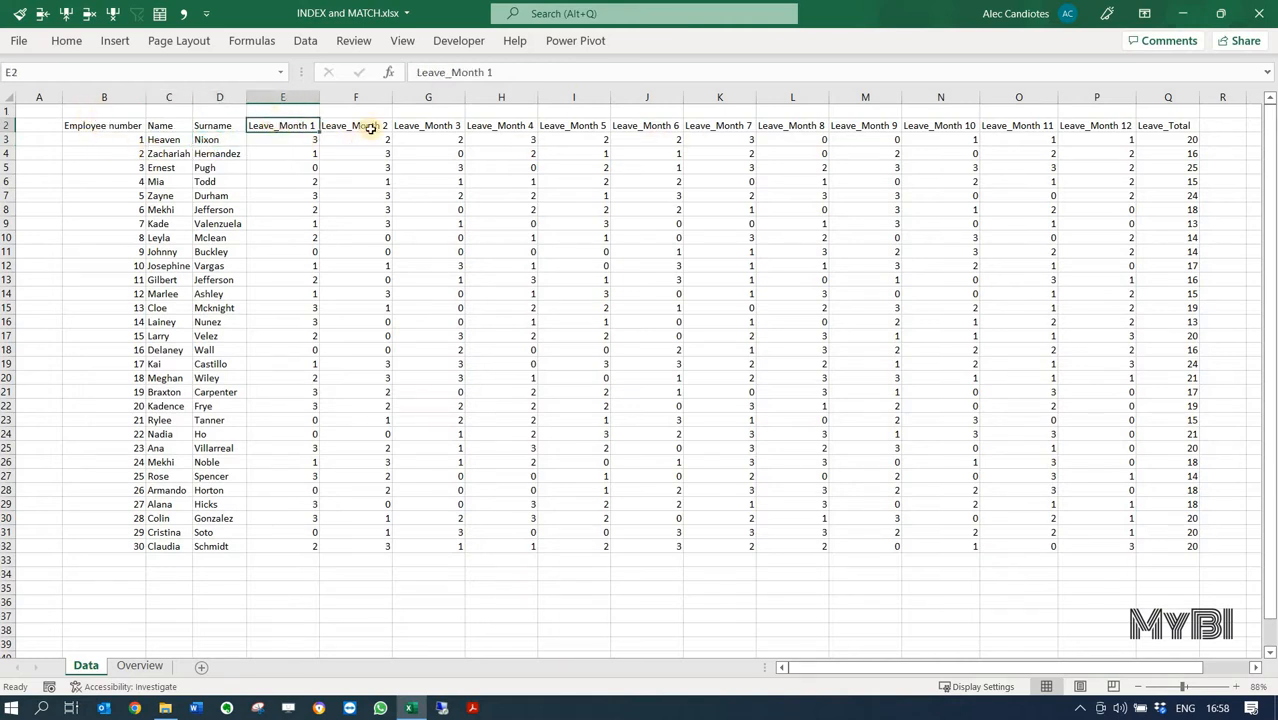
click(131, 141)
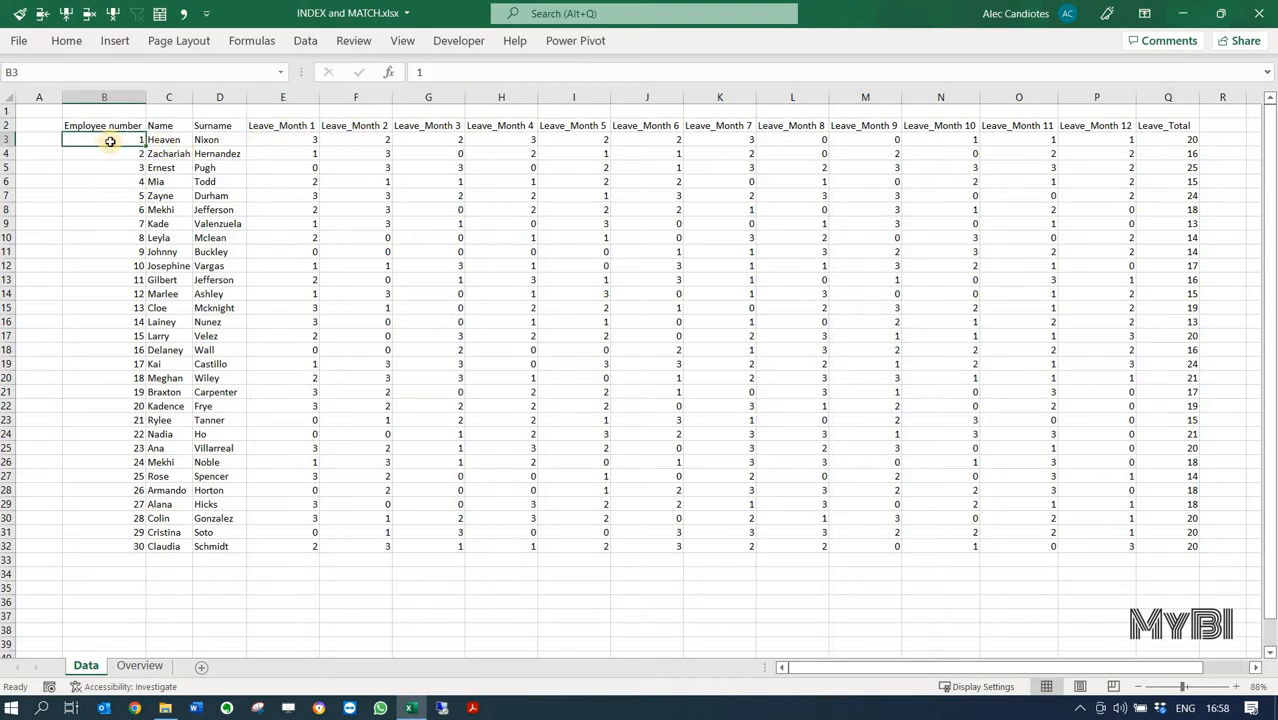
key(ctrl+shift+Down)
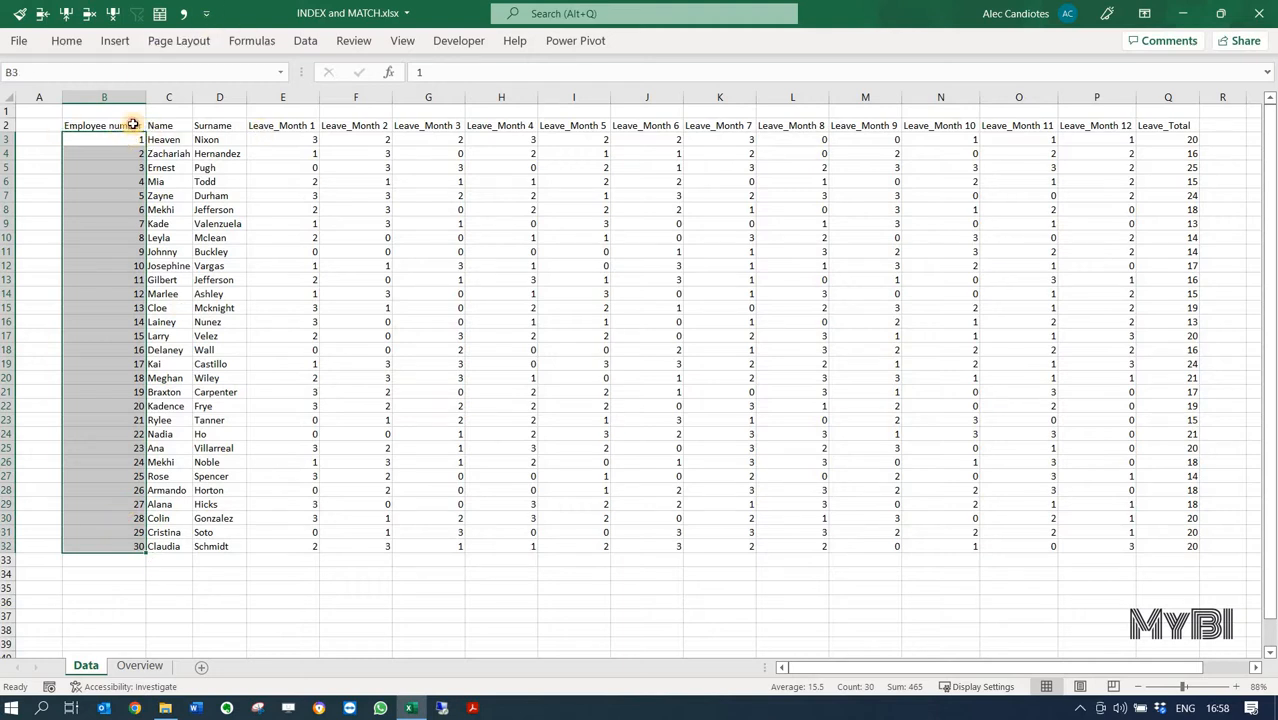
click(115, 125)
click(141, 140)
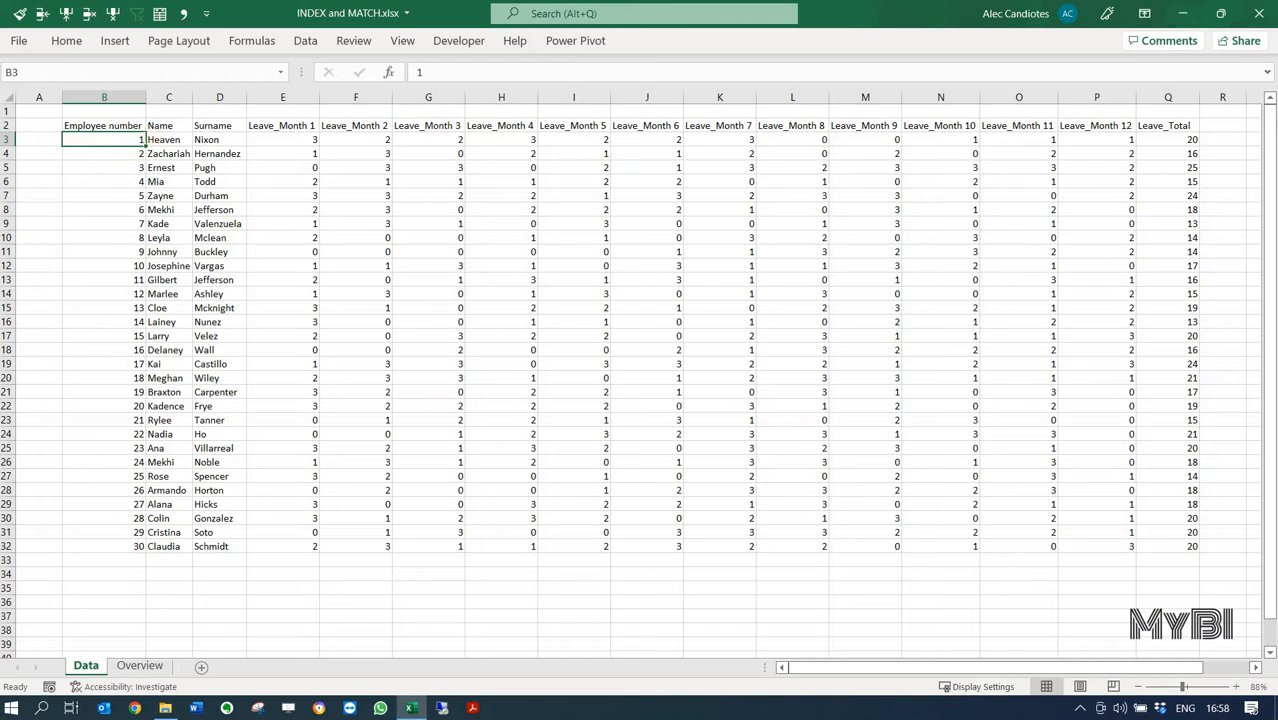
Examine the Leave_Month 1 to Leave_Month 12 columns, the Leave_Total formula in Q3 and the monthly leave block E3:P32.
click(312, 129)
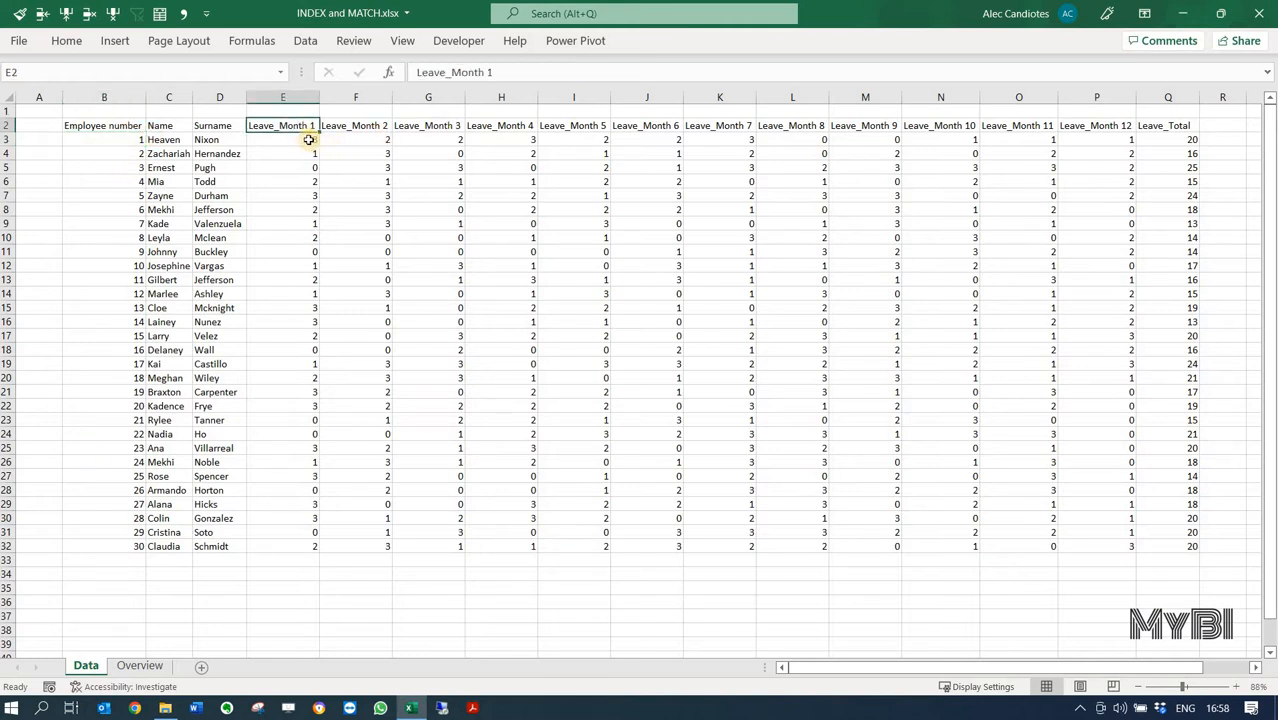
click(309, 140)
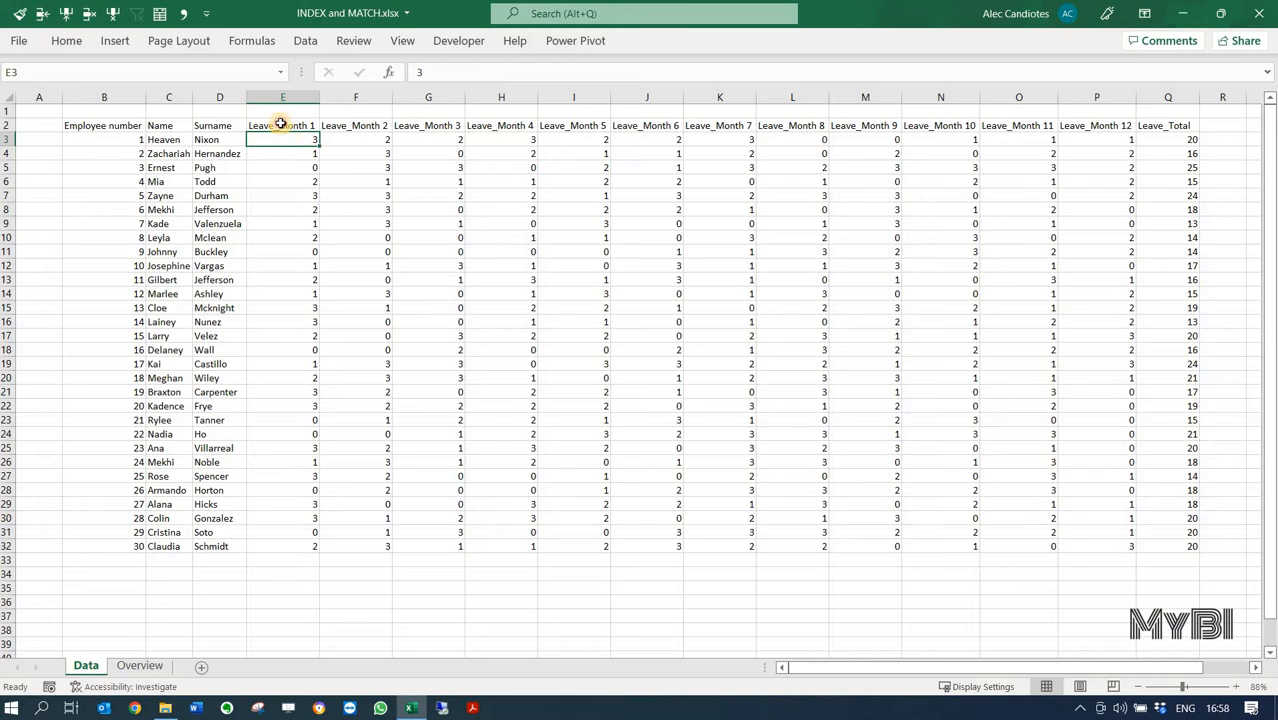
click(281, 125)
drag(1087, 127, 1053, 125)
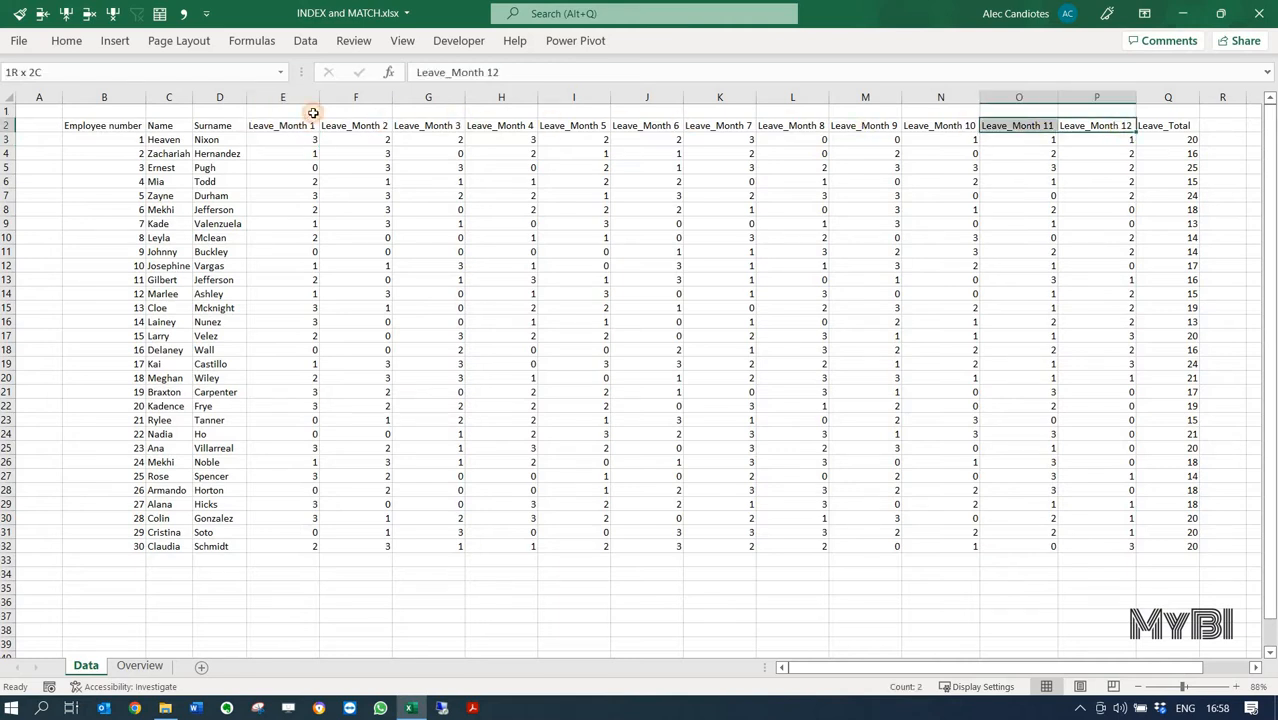
drag(313, 113, 279, 124)
click(279, 124)
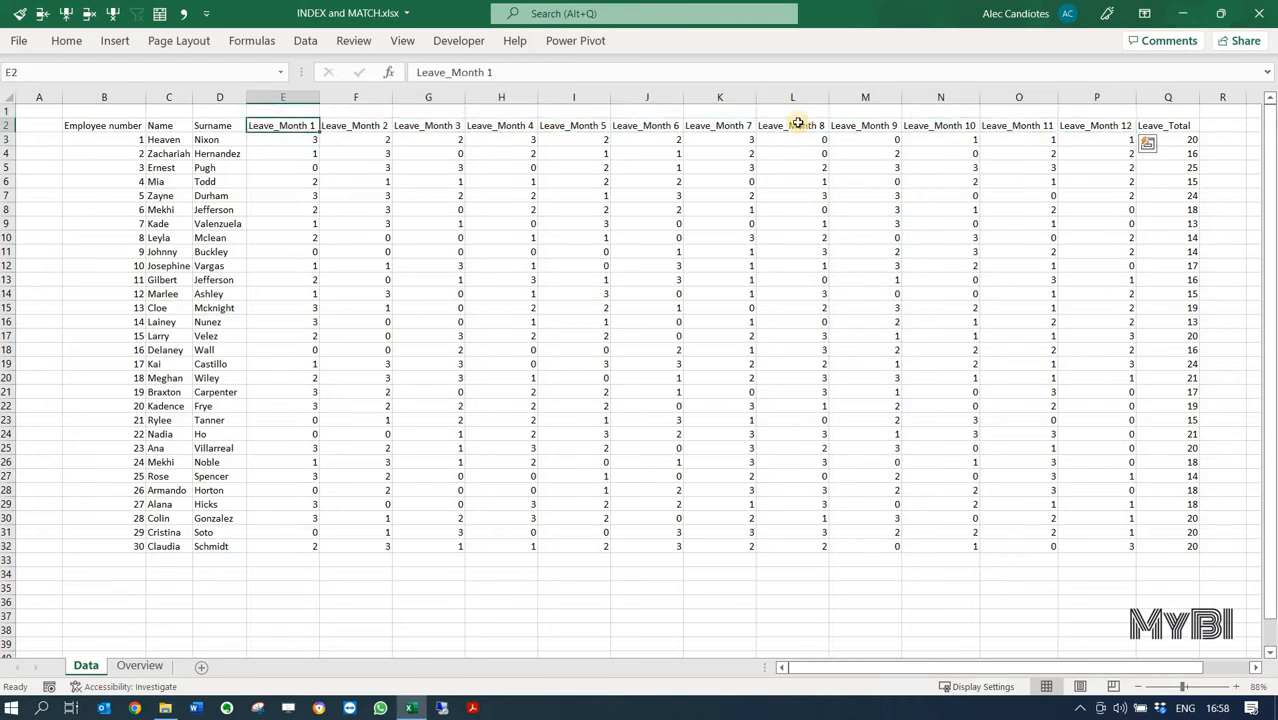
click(1098, 126)
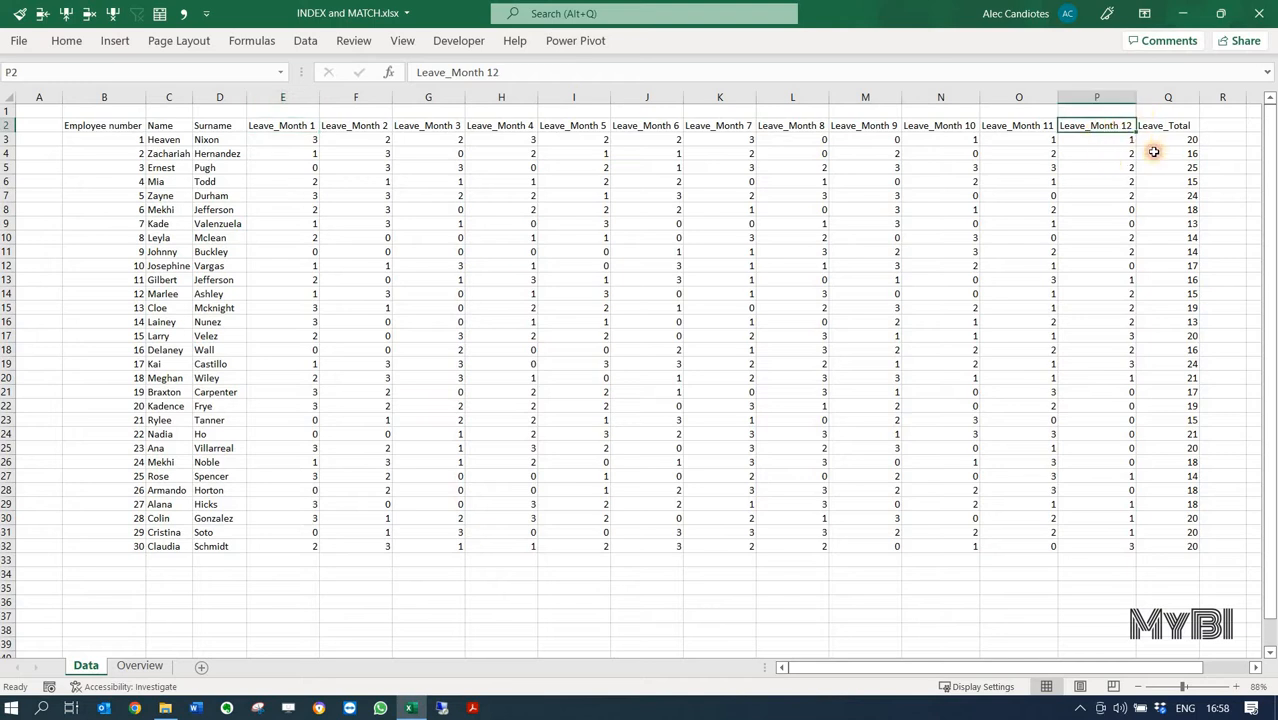
click(1162, 140)
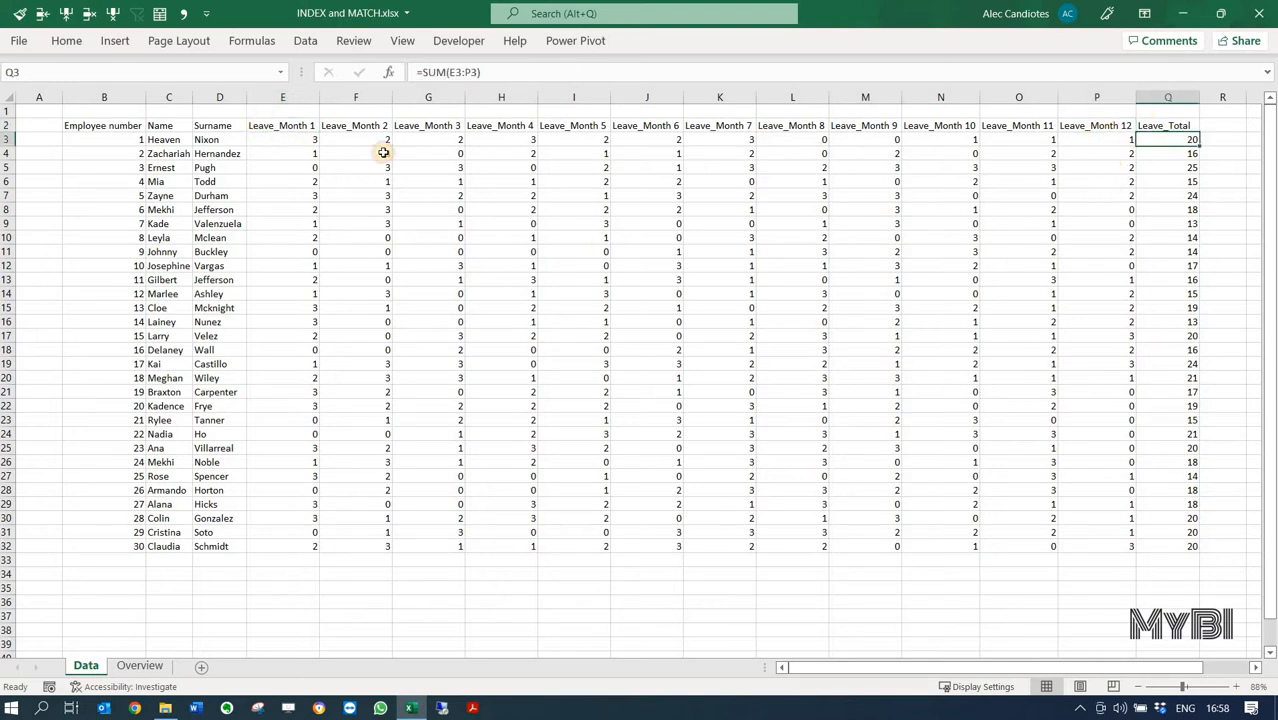
drag(282, 140, 1088, 546)
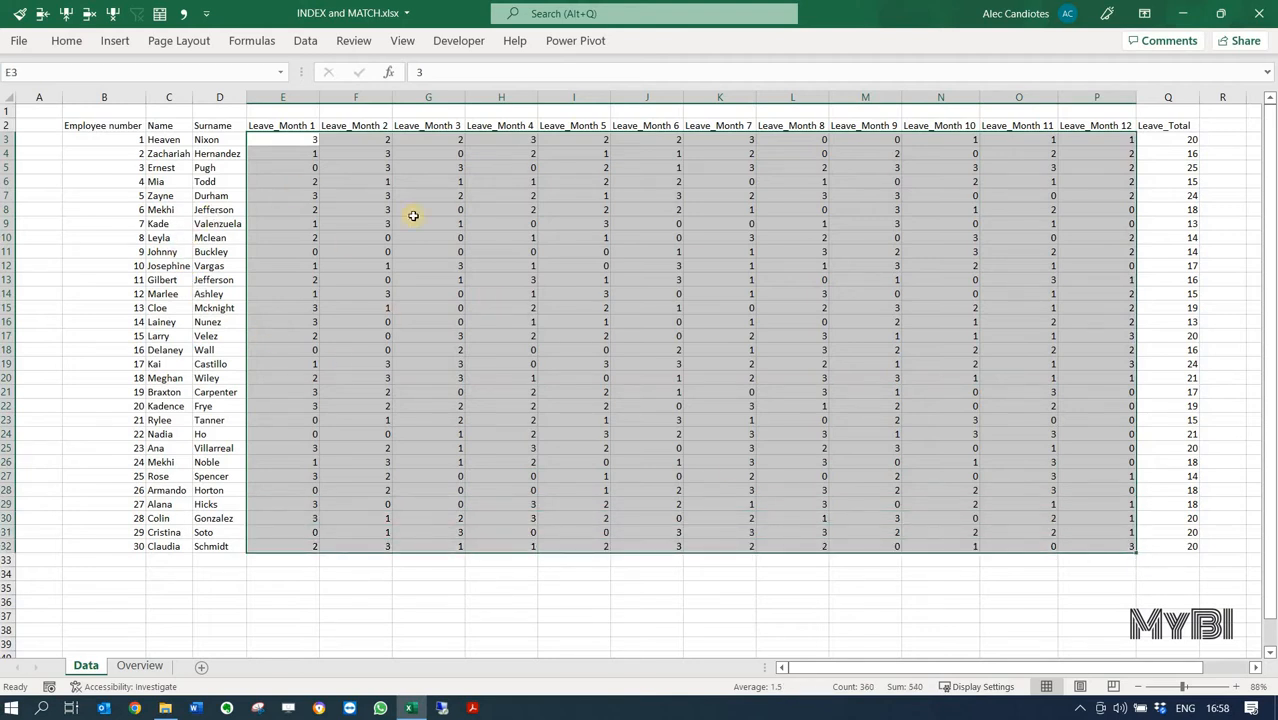
click(348, 309)
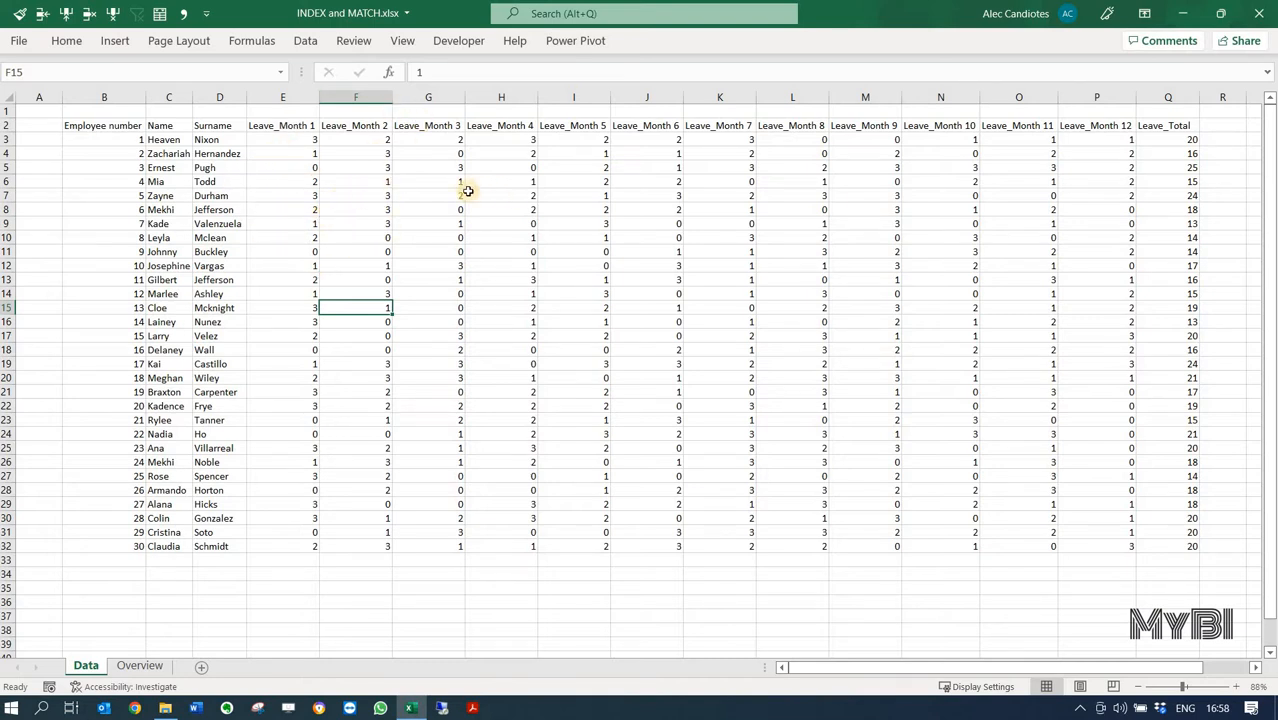
Trace the leave values where row 17 meets Leave_Month 5 and where row 29 meets Leave_Month 8, selecting L3:L29 together with E29:K29.
click(118, 341)
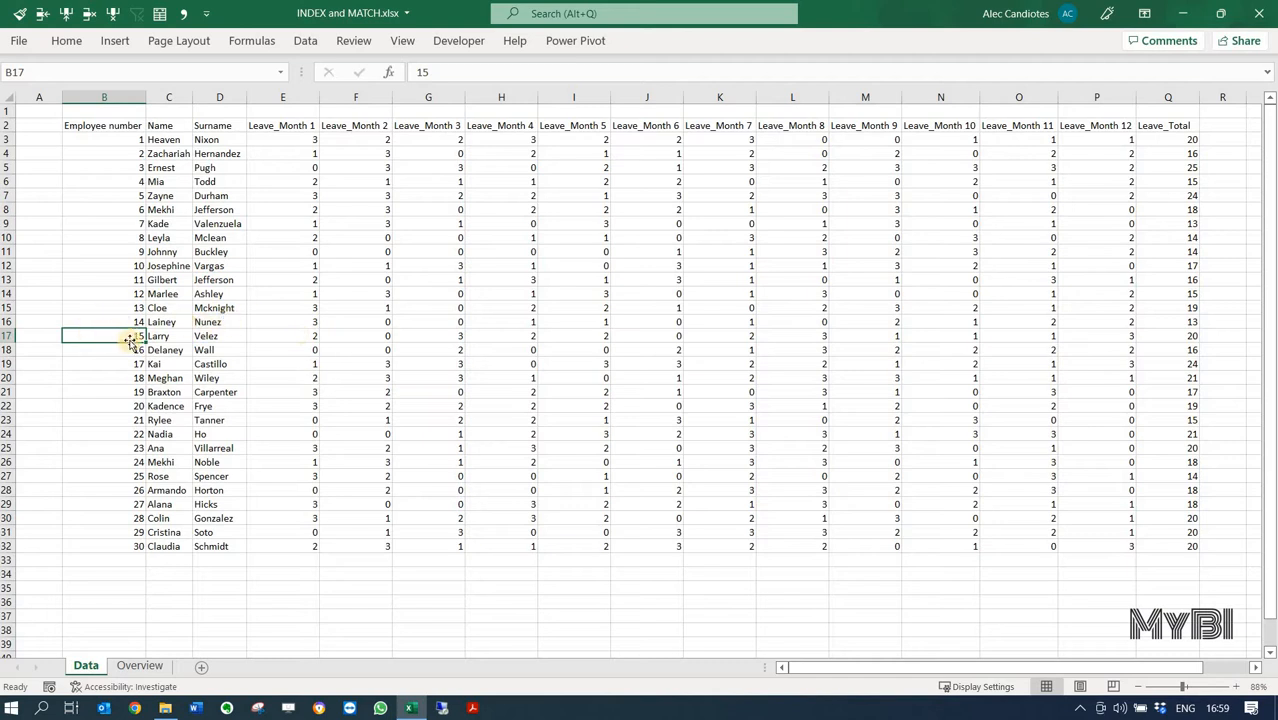
click(182, 340)
click(205, 338)
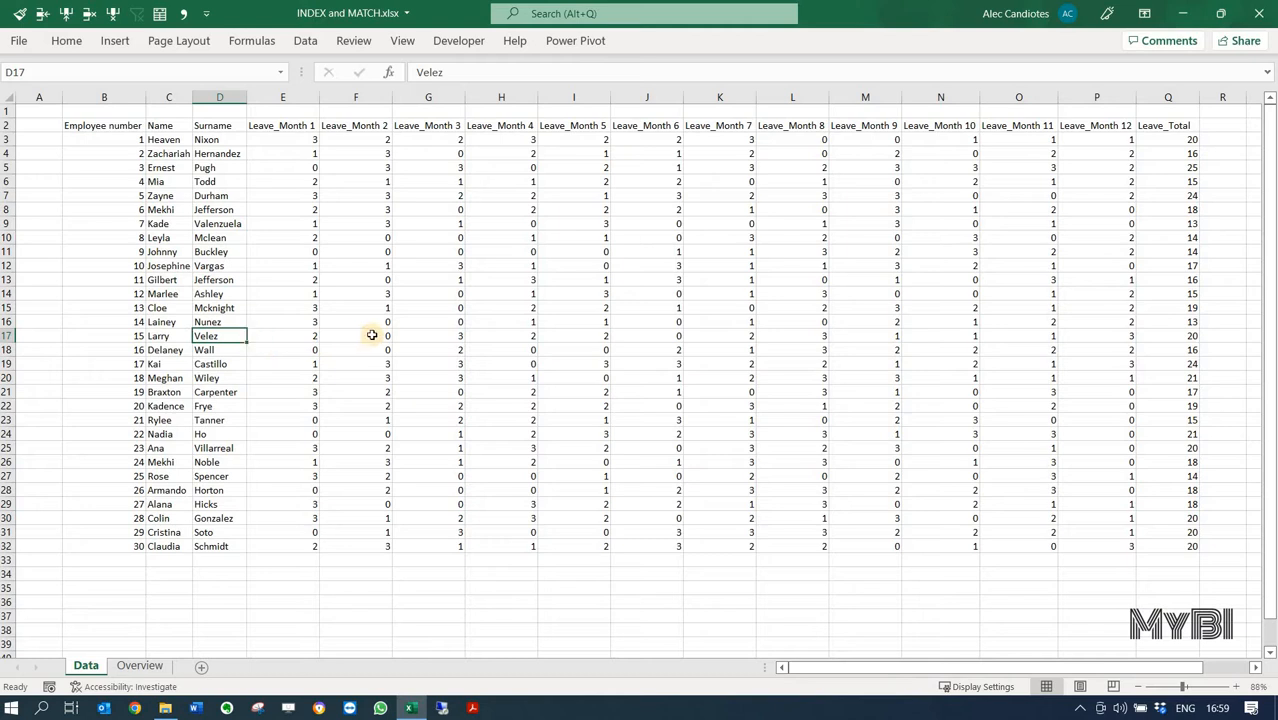
click(574, 341)
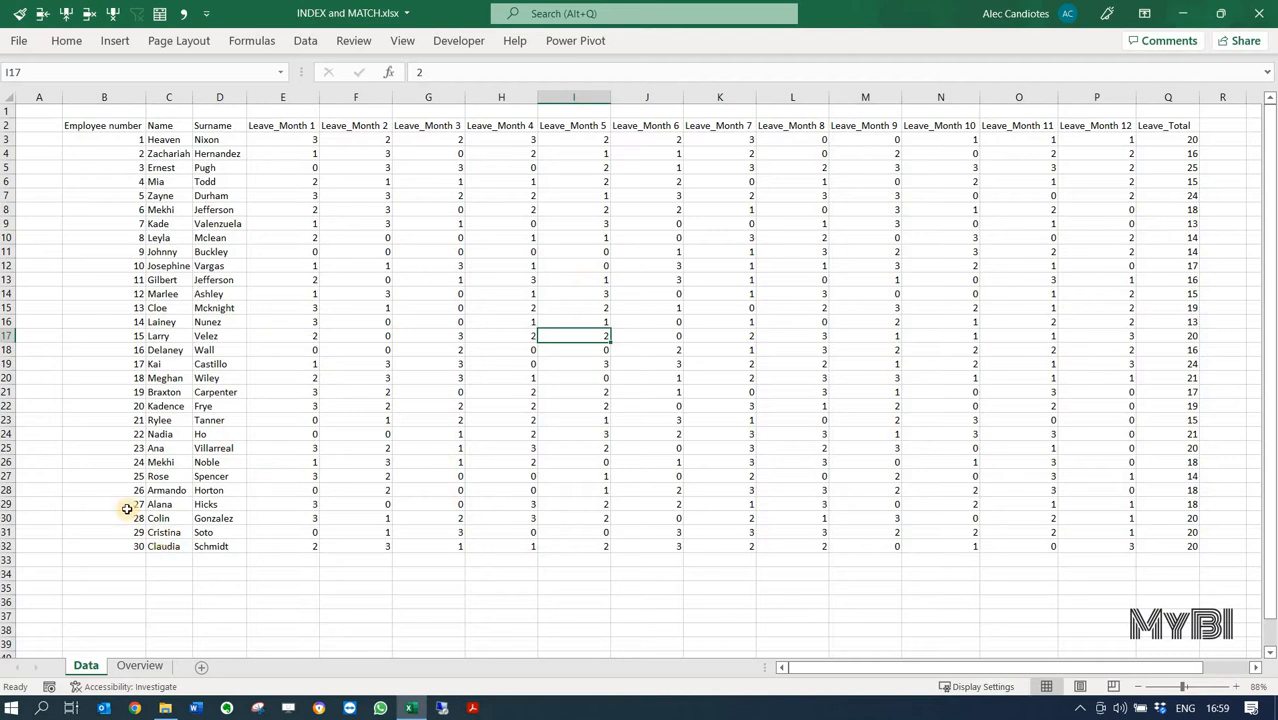
click(160, 505)
click(207, 507)
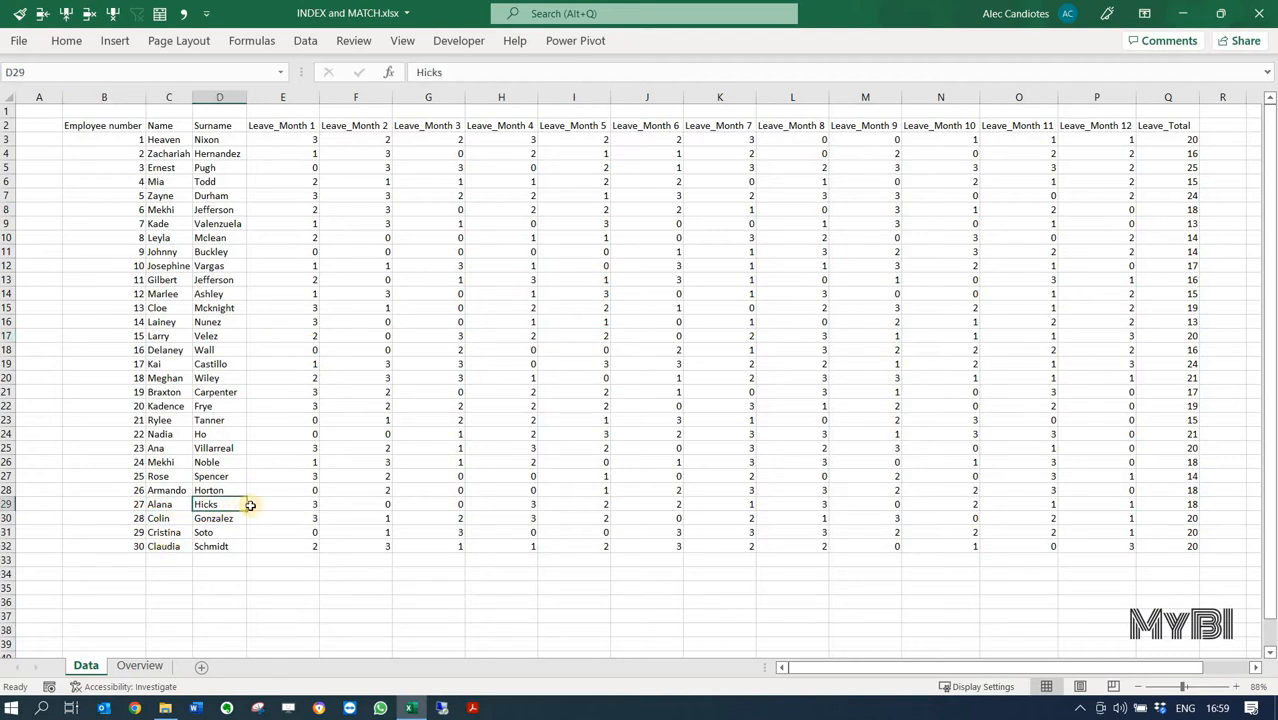
drag(280, 504, 807, 505)
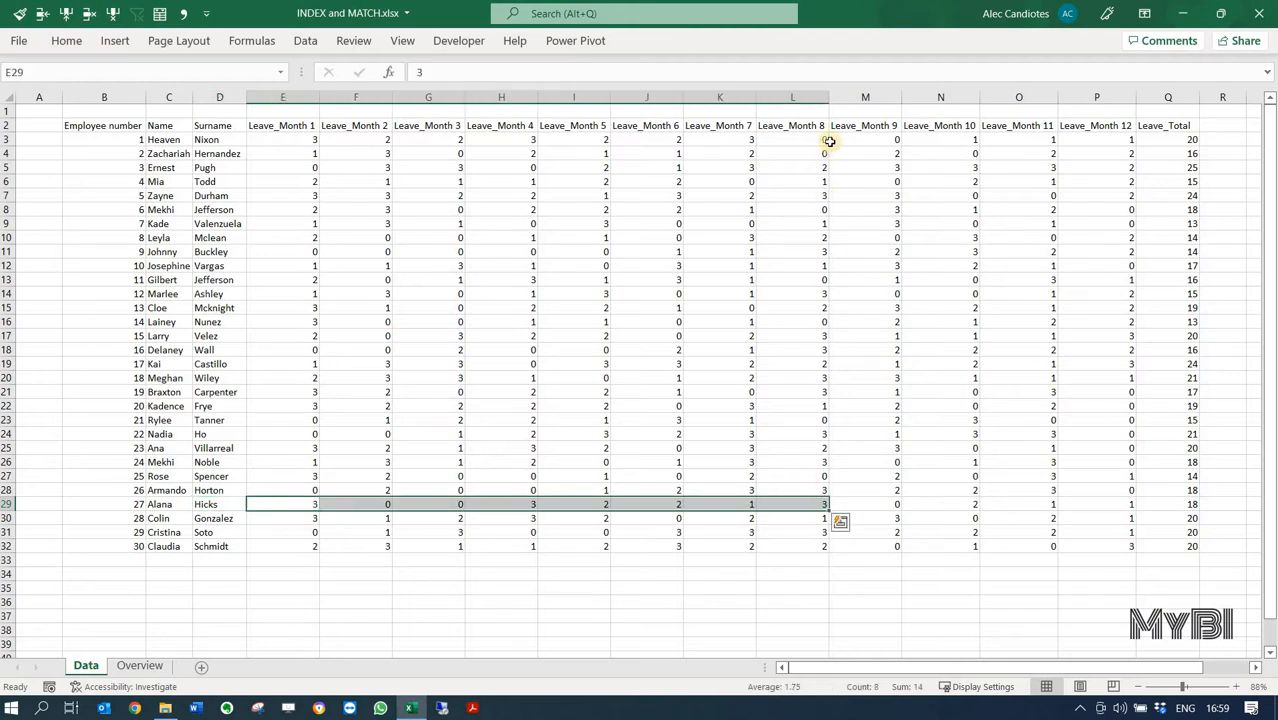
drag(824, 140, 789, 507)
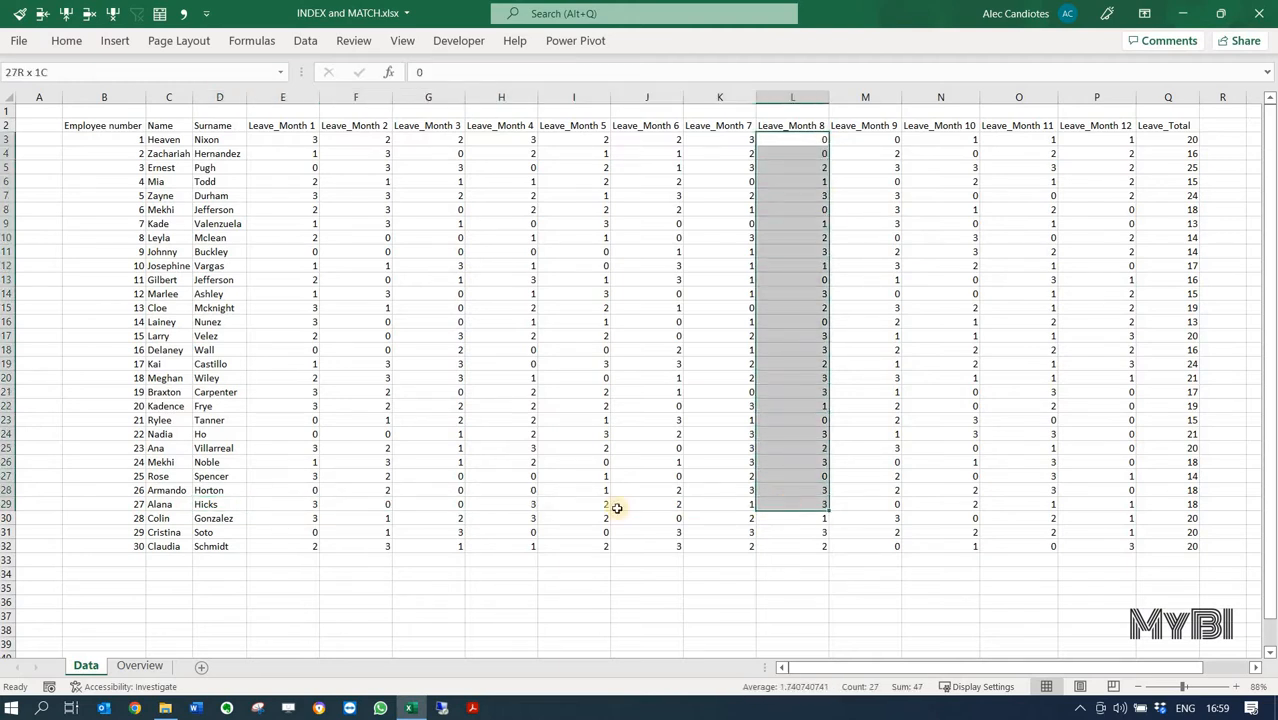
drag(282, 509, 753, 502)
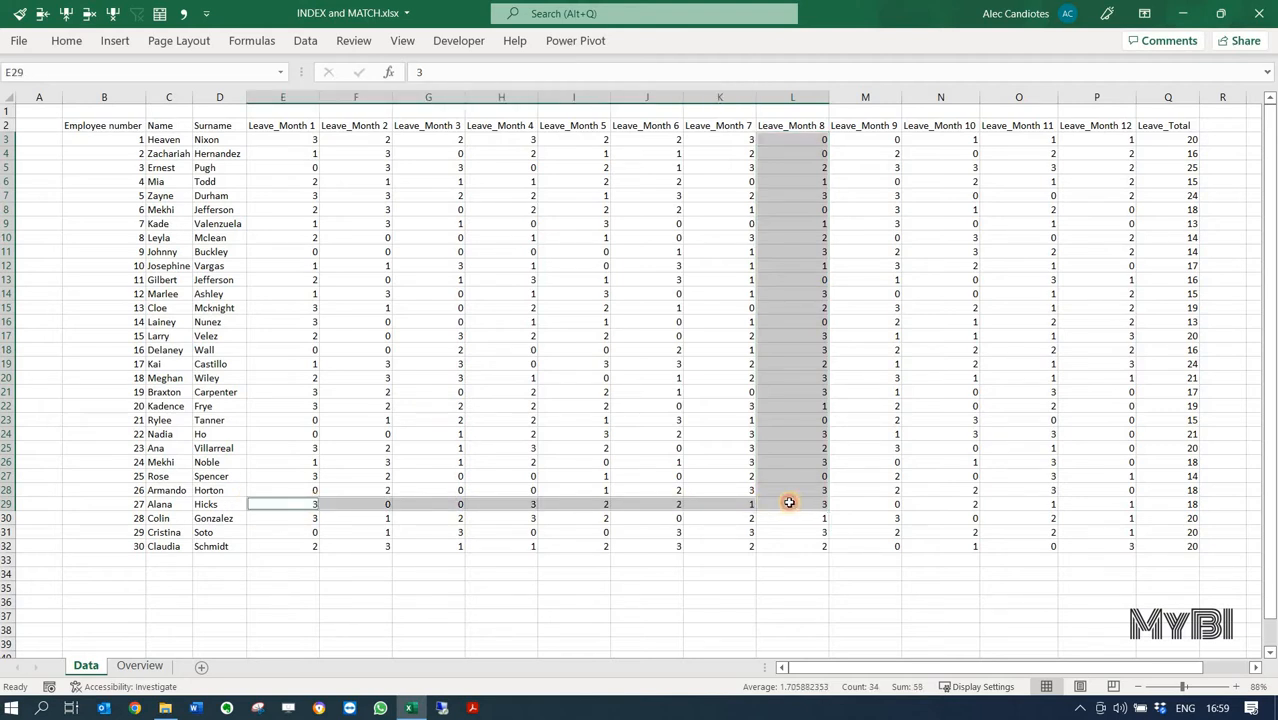
Begin an INDEX formula in B7 of the Overview sheet with Data!$E$3:$P$32 as its absolute array.
click(789, 502)
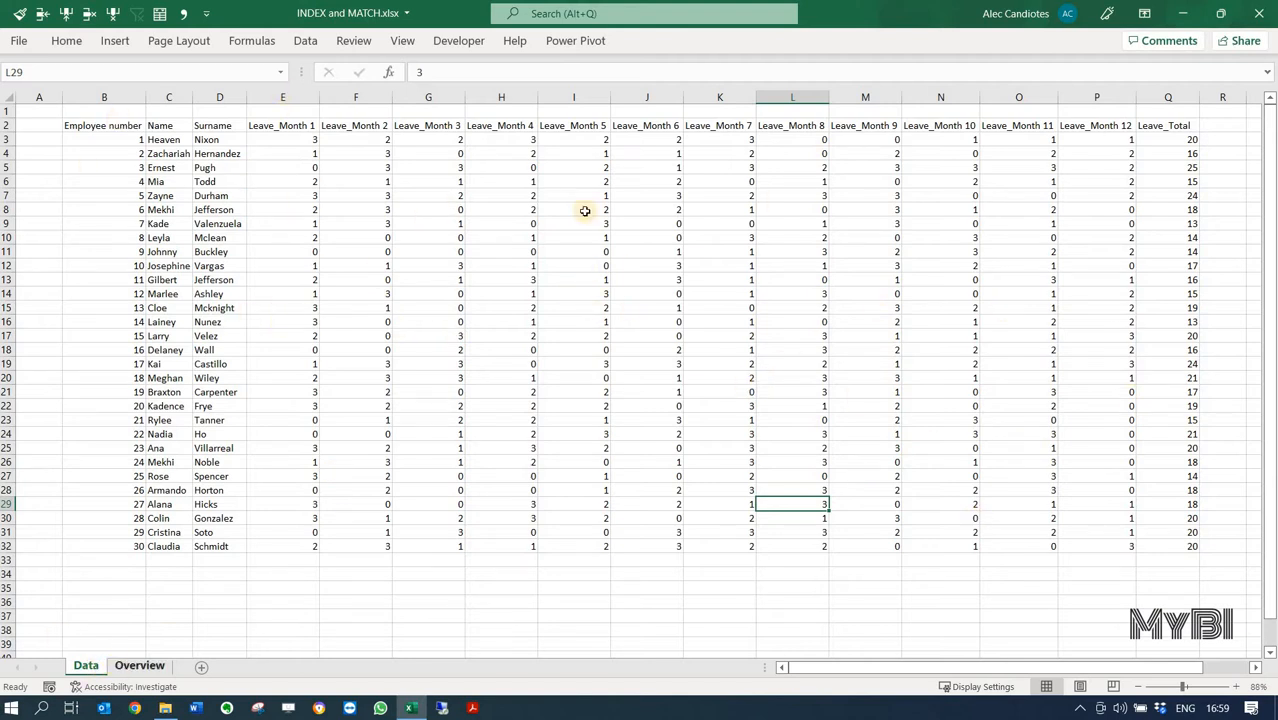
click(143, 666)
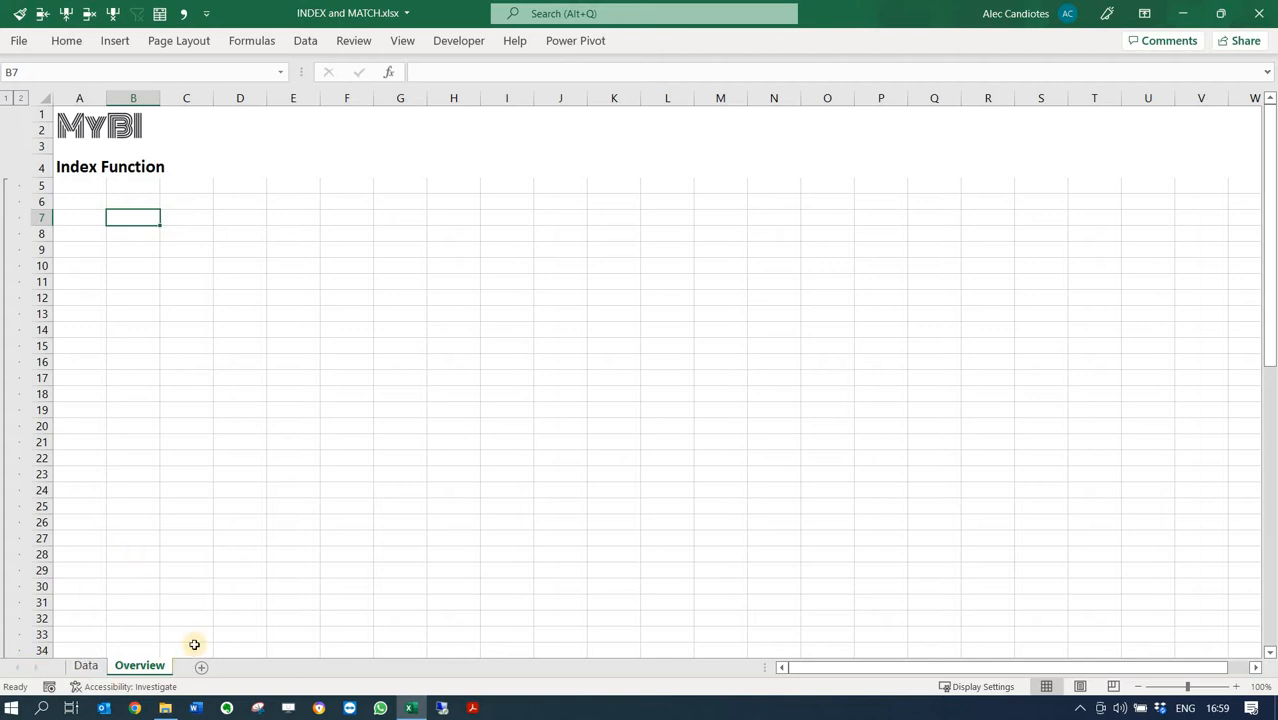
text(=INDEX()
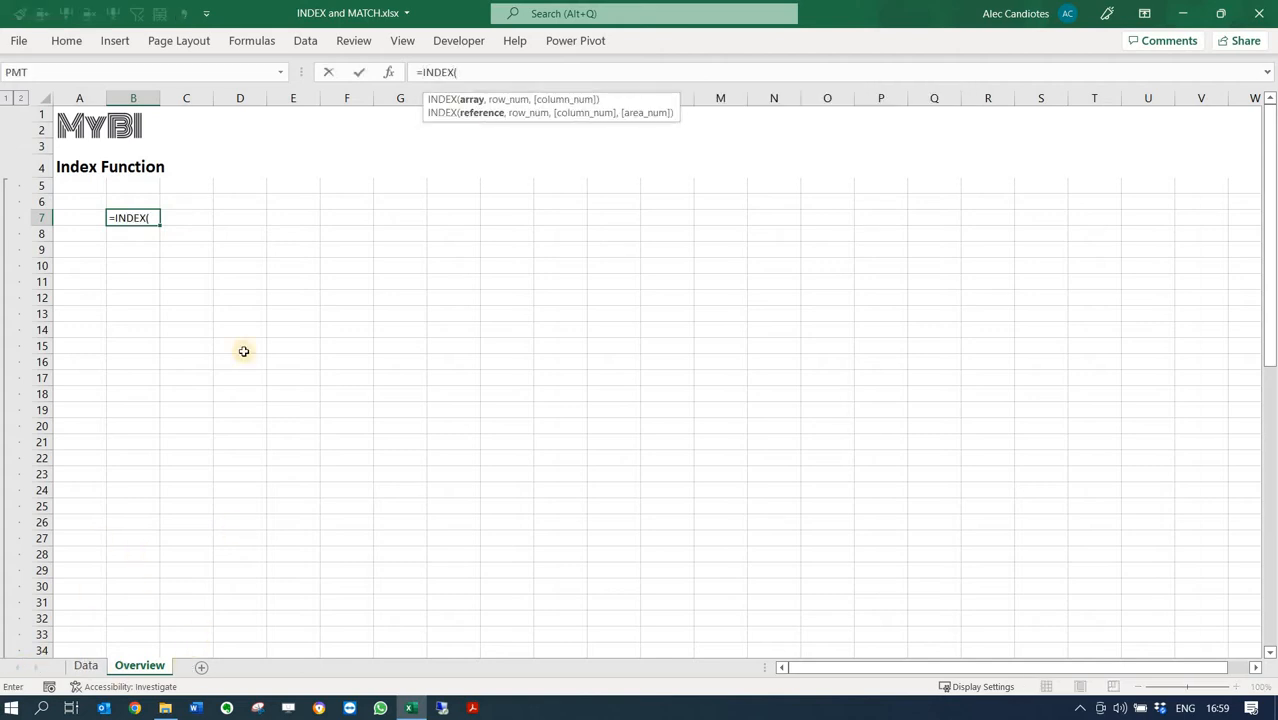
click(86, 666)
drag(303, 137, 288, 556)
drag(290, 540, 1113, 540)
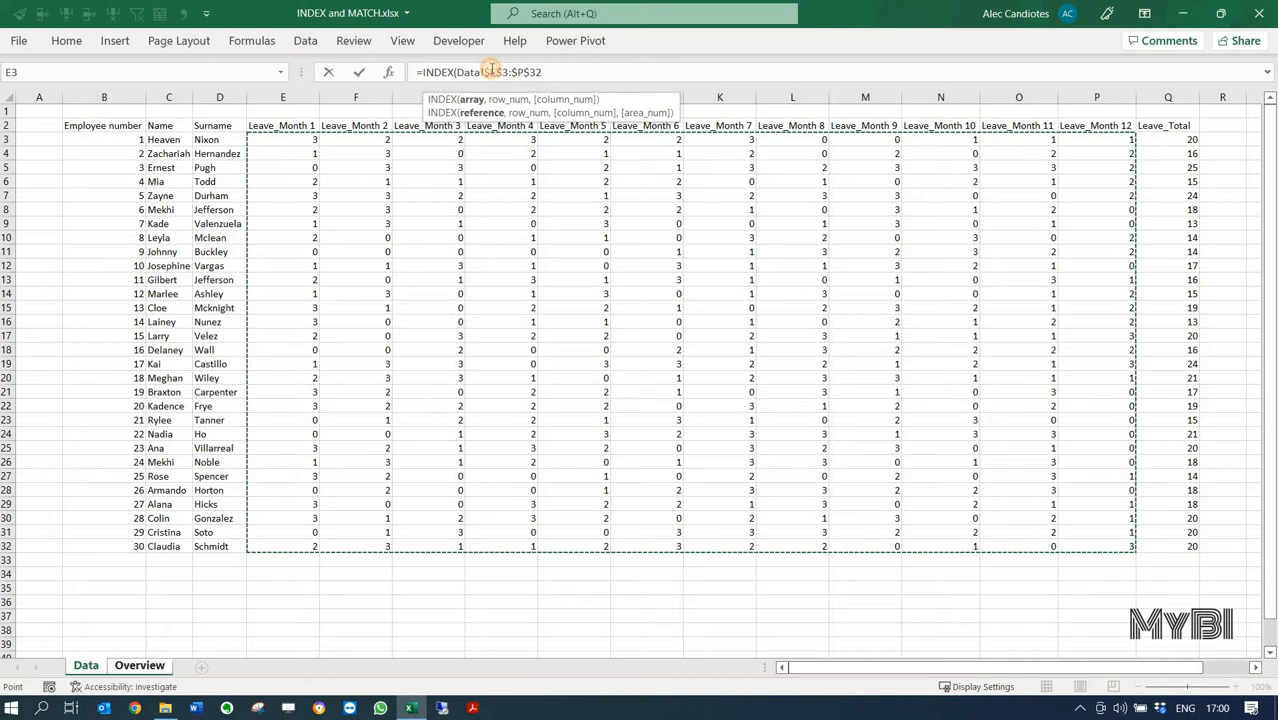
click(489, 72)
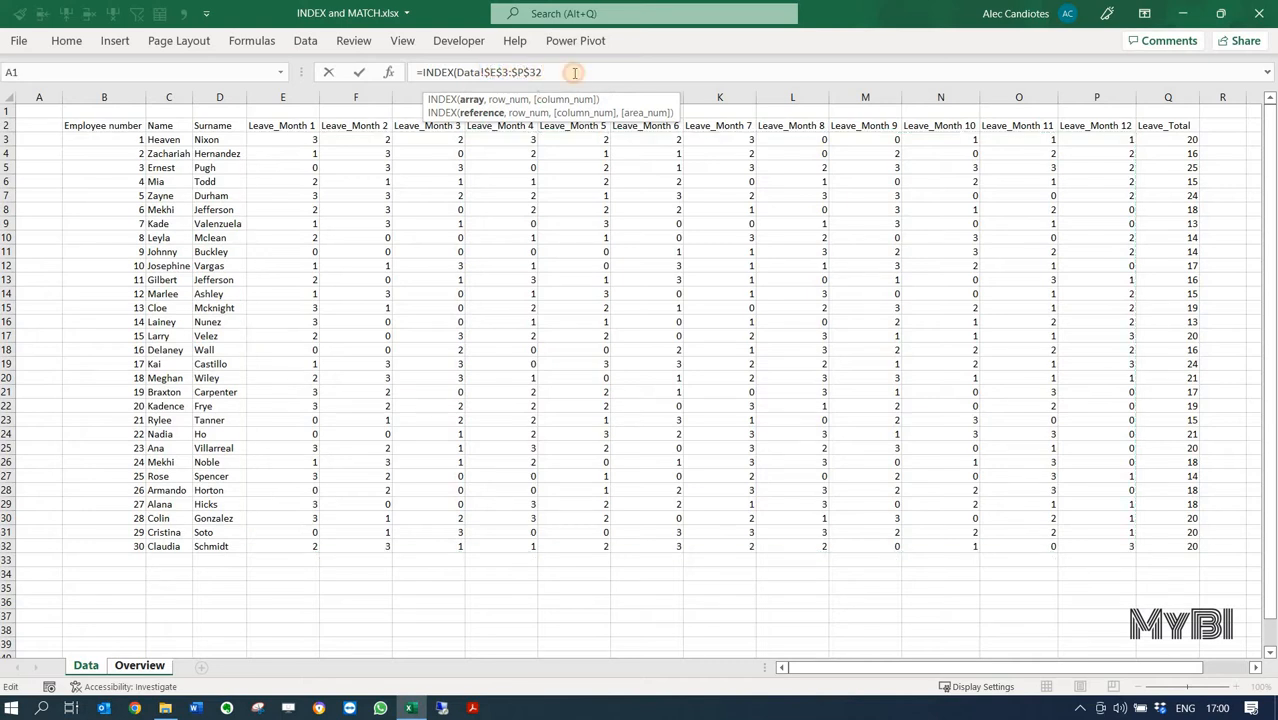
Complete the INDEX formula with row_num 1 and column_num 1.
text(,1)
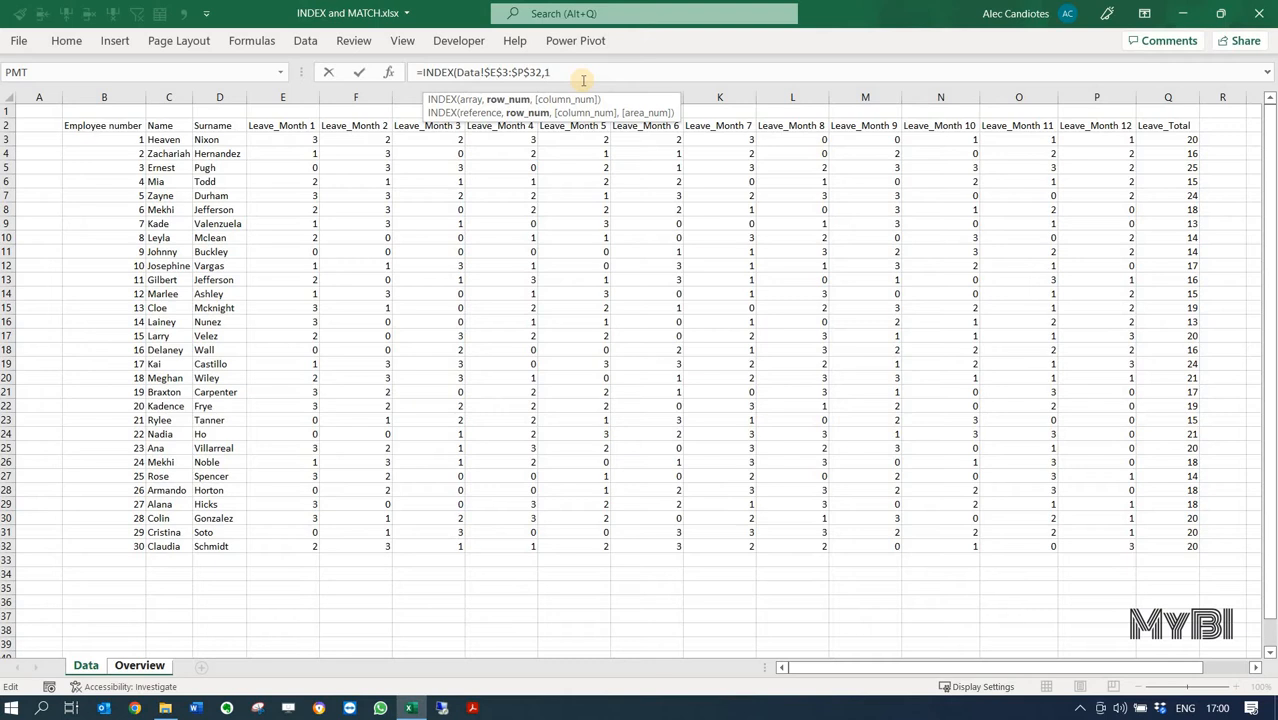
text(,)
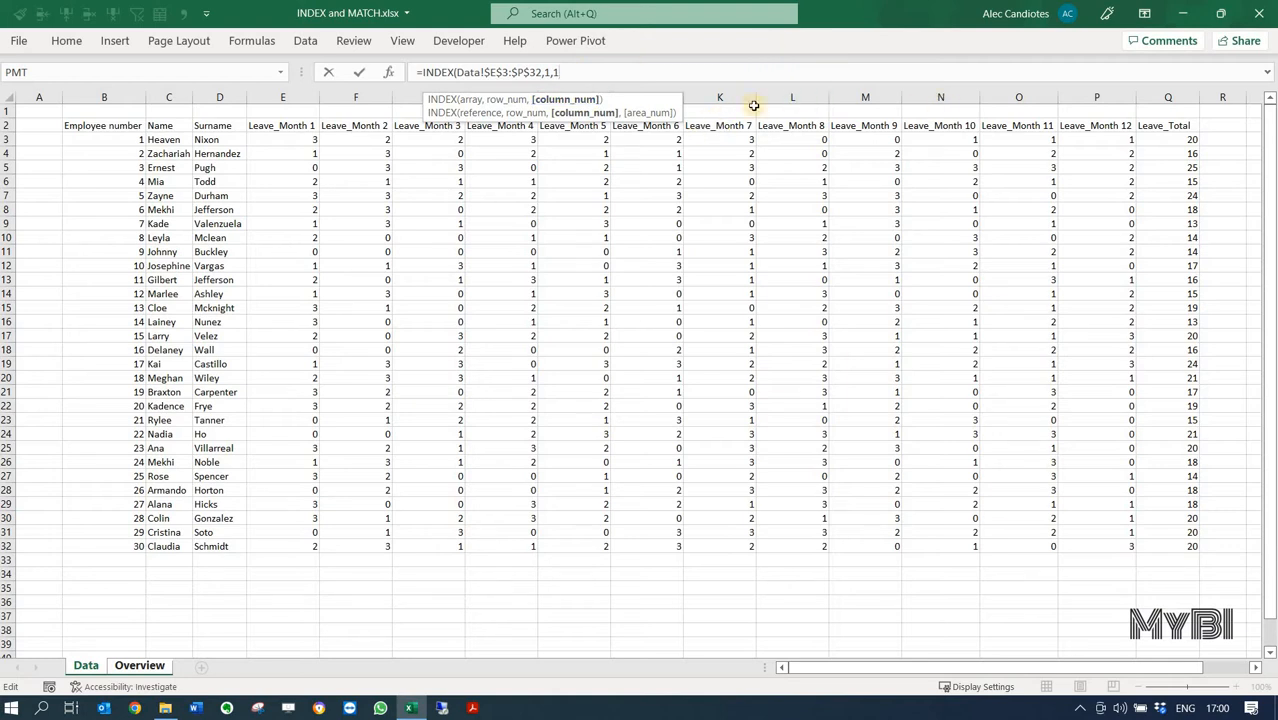
text(1)
key(Return)
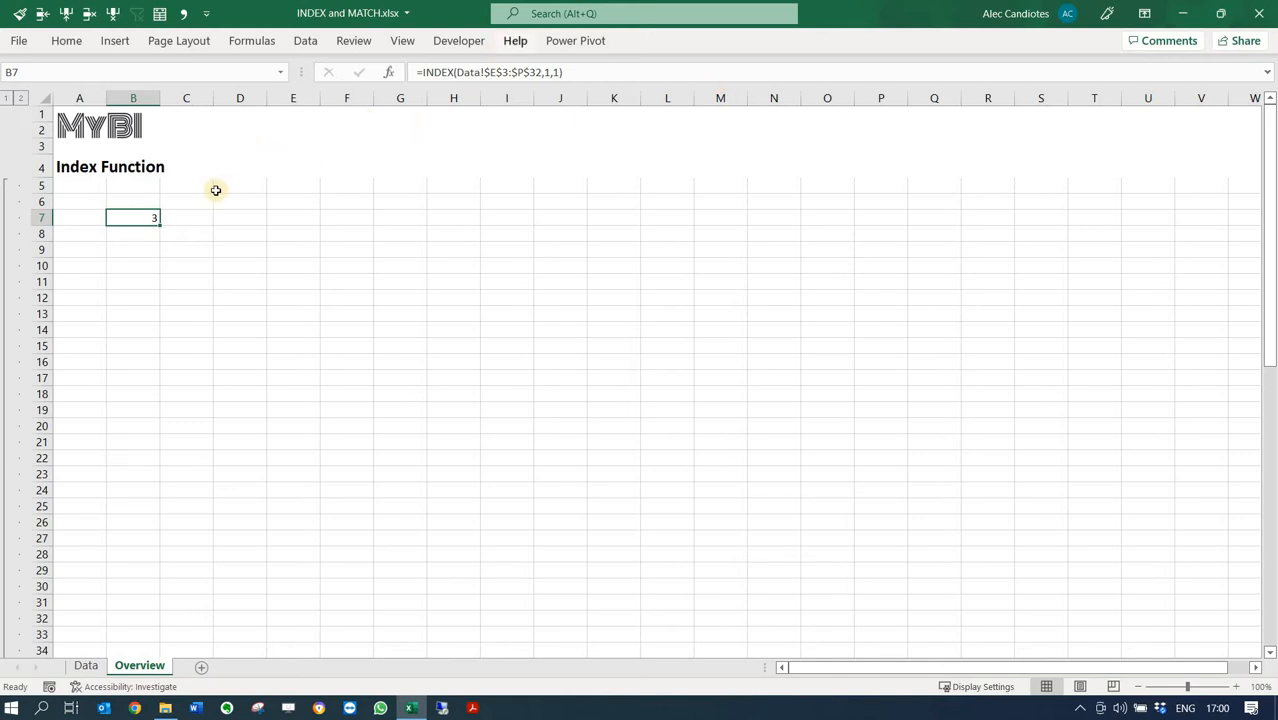
Change the INDEX formula in B7 to row_num 12 and column_num 6.
click(572, 72)
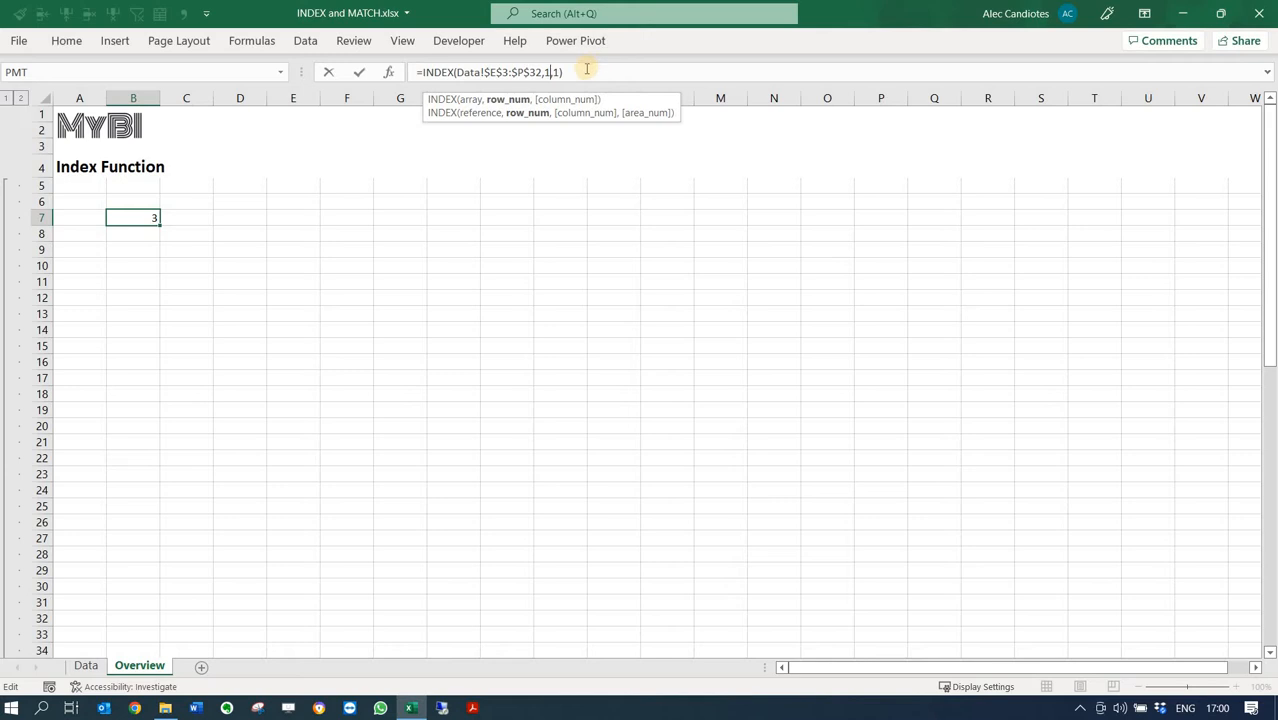
key(BackSpace)
text(12)
key(Right)
key(Right)
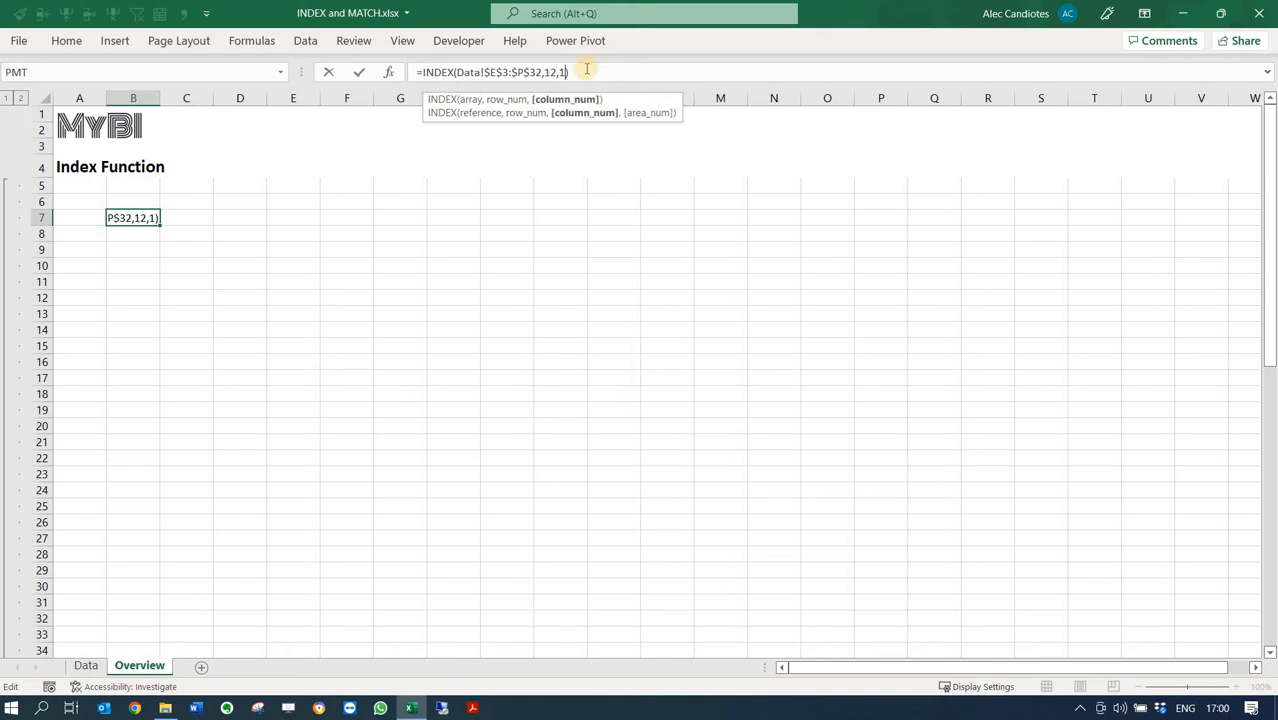
key(Return)
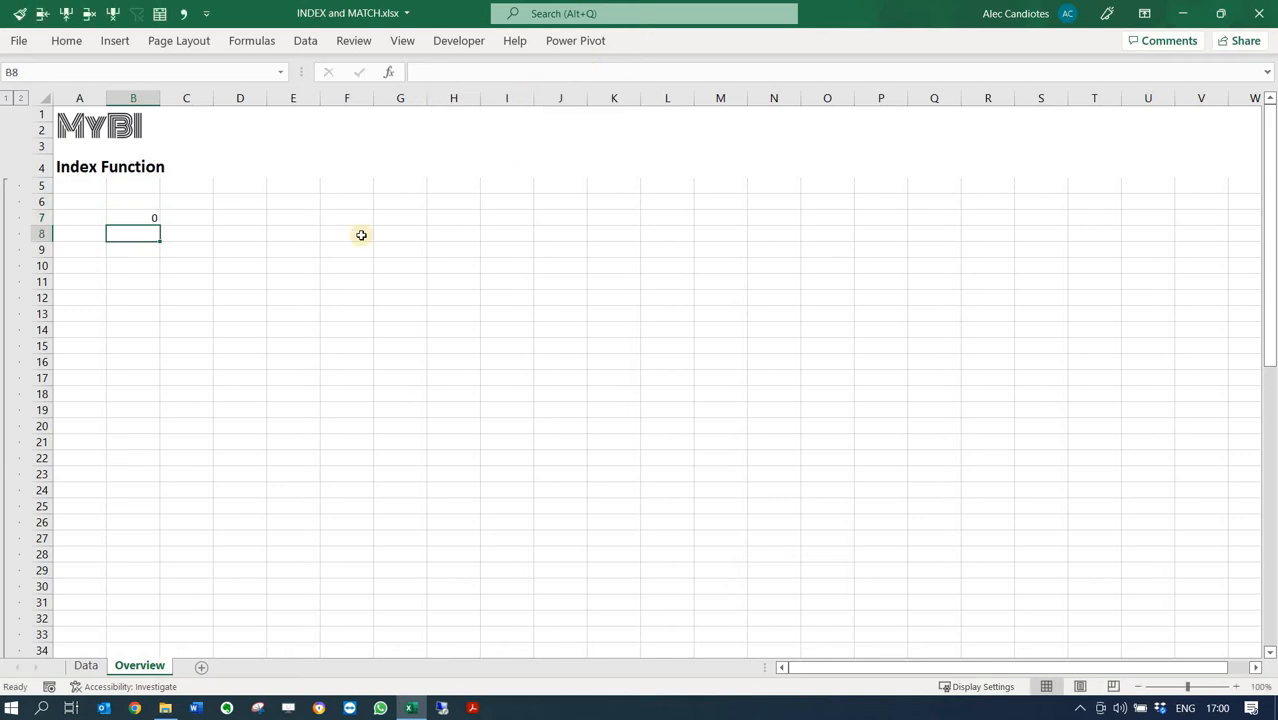
key(Up)
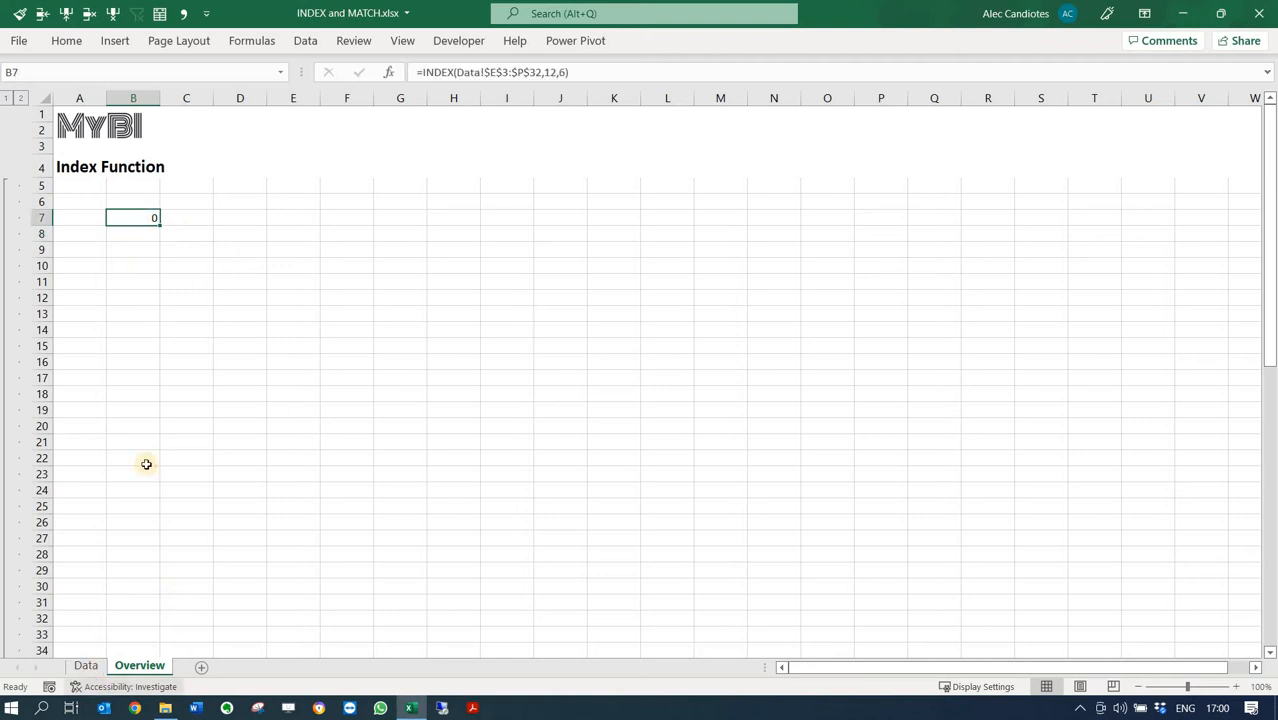
Check the formula's result on the Data sheet by tracing the Leave_Month 6 column to employee number 12's row.
double_click(544, 72)
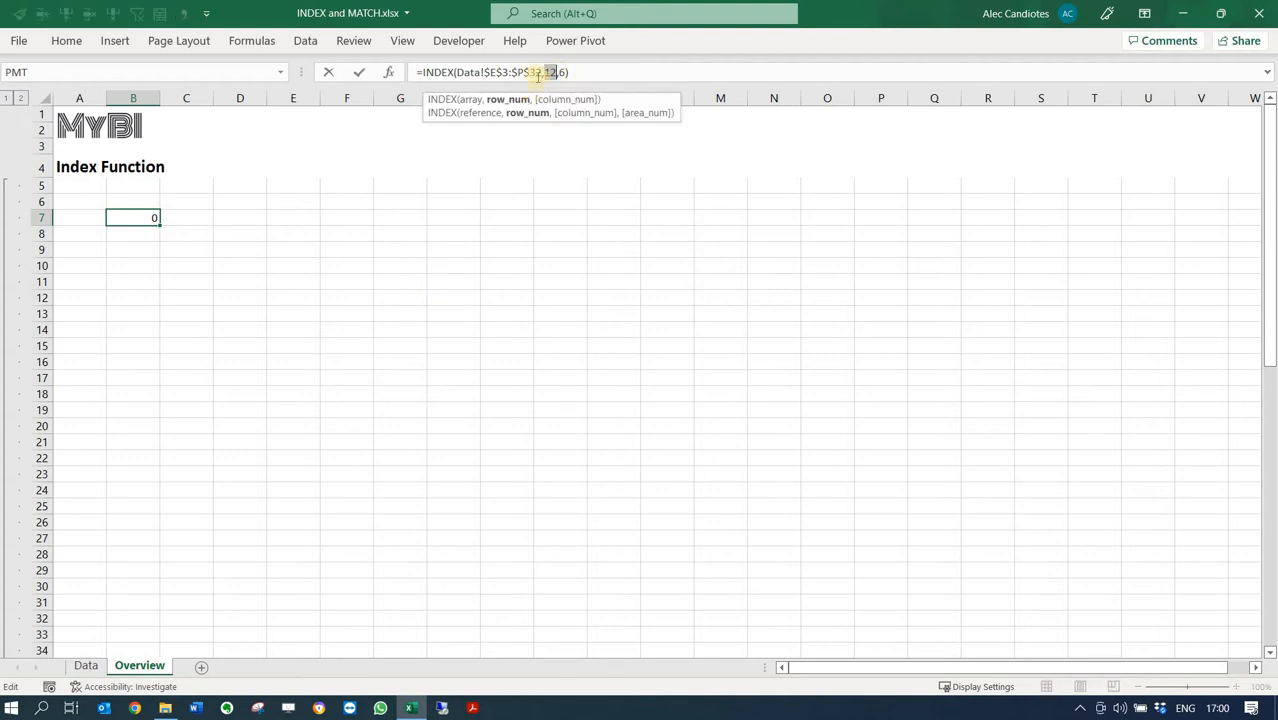
key(Escape)
click(86, 666)
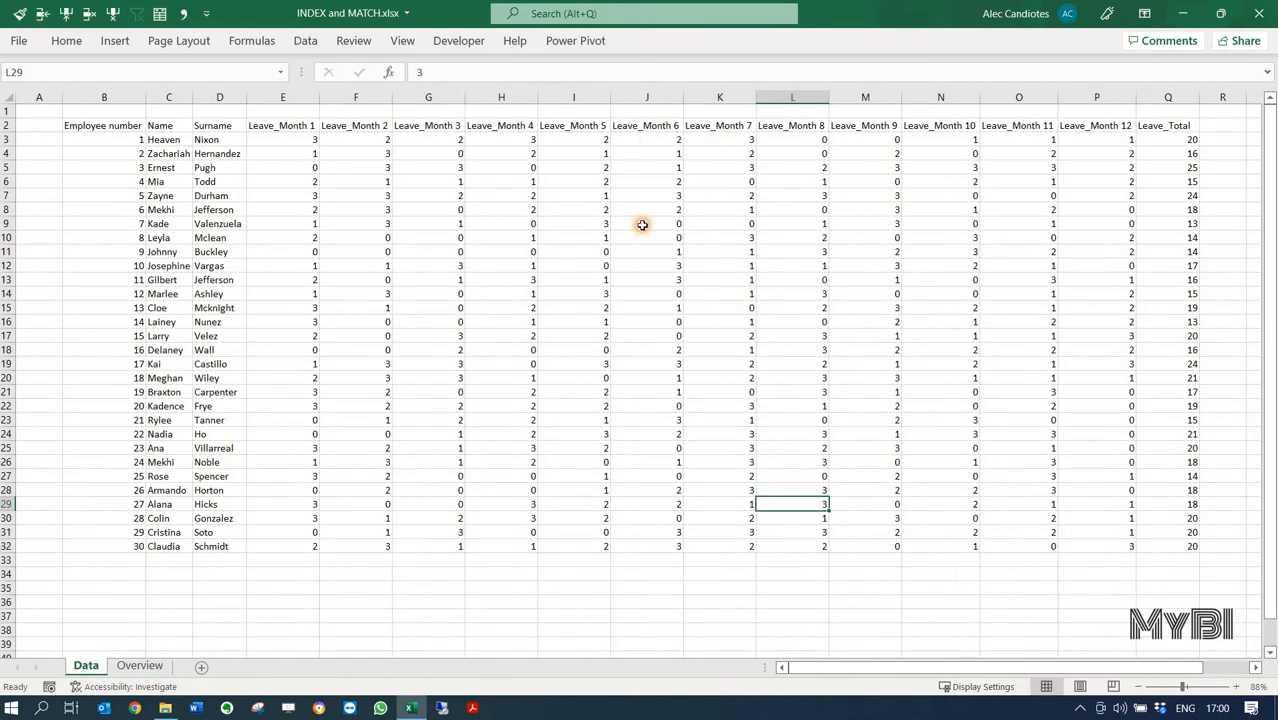
drag(647, 139, 673, 546)
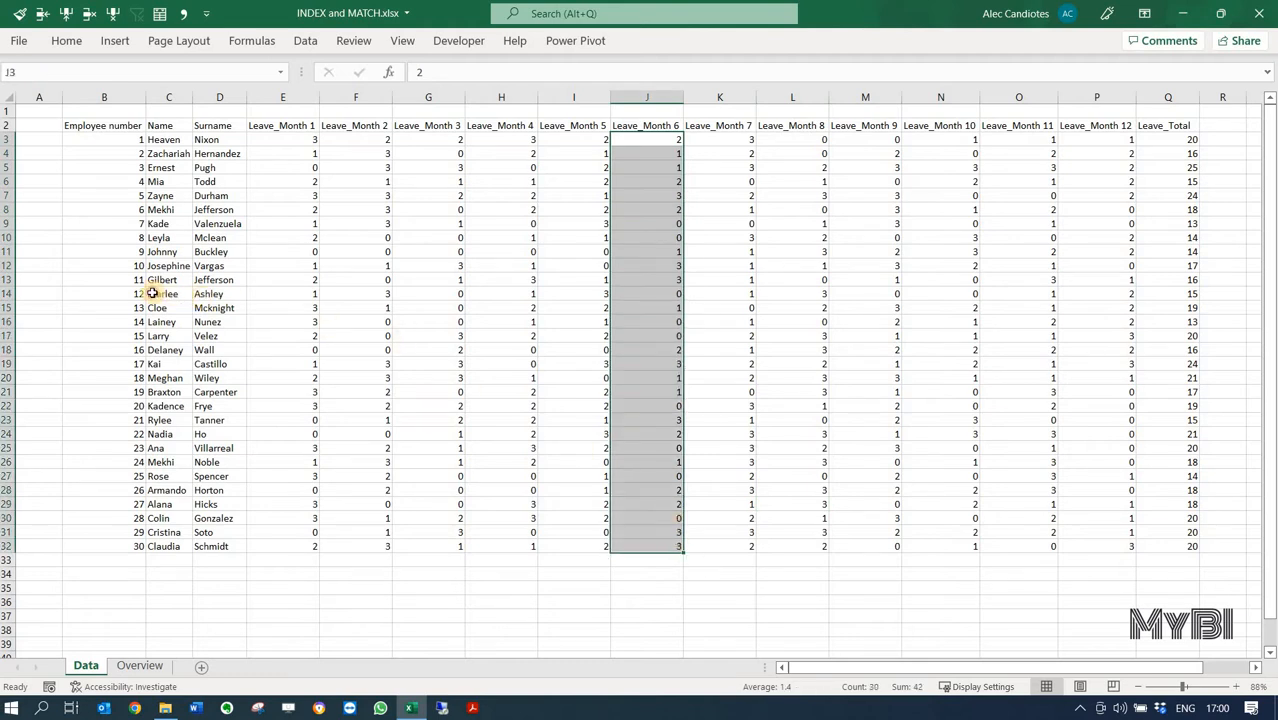
drag(152, 293, 1267, 288)
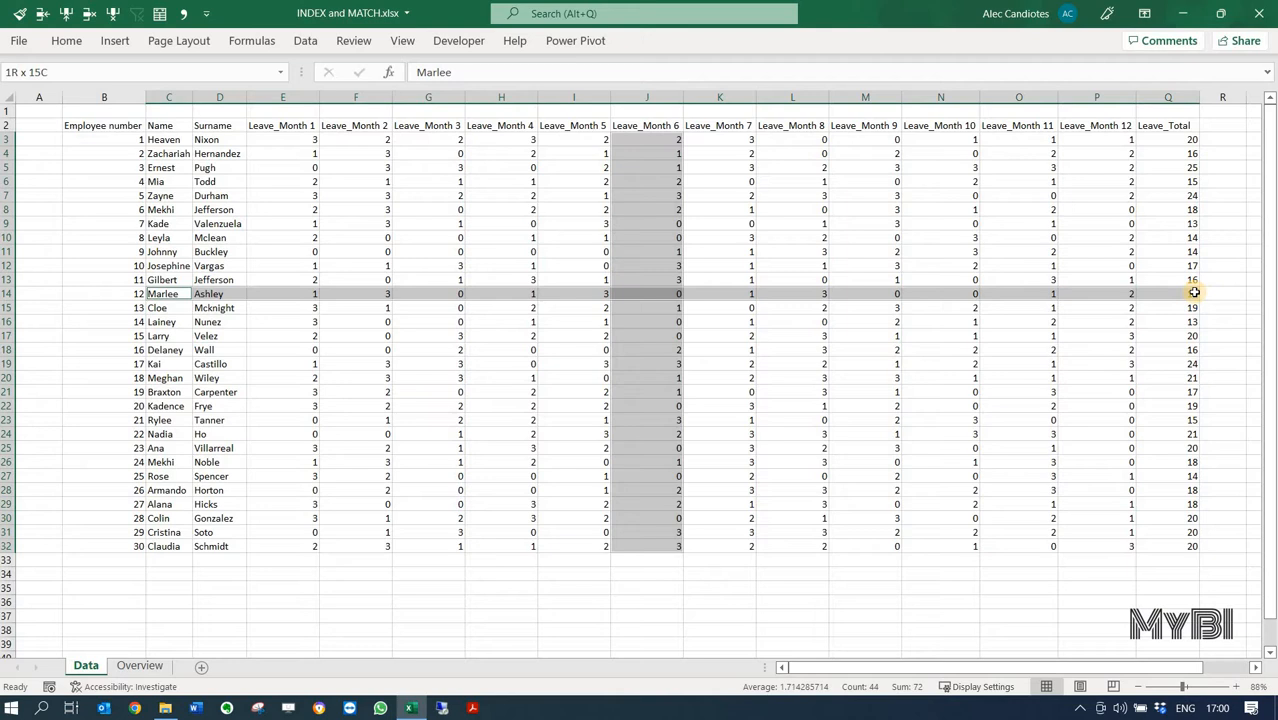
click(646, 294)
click(139, 665)
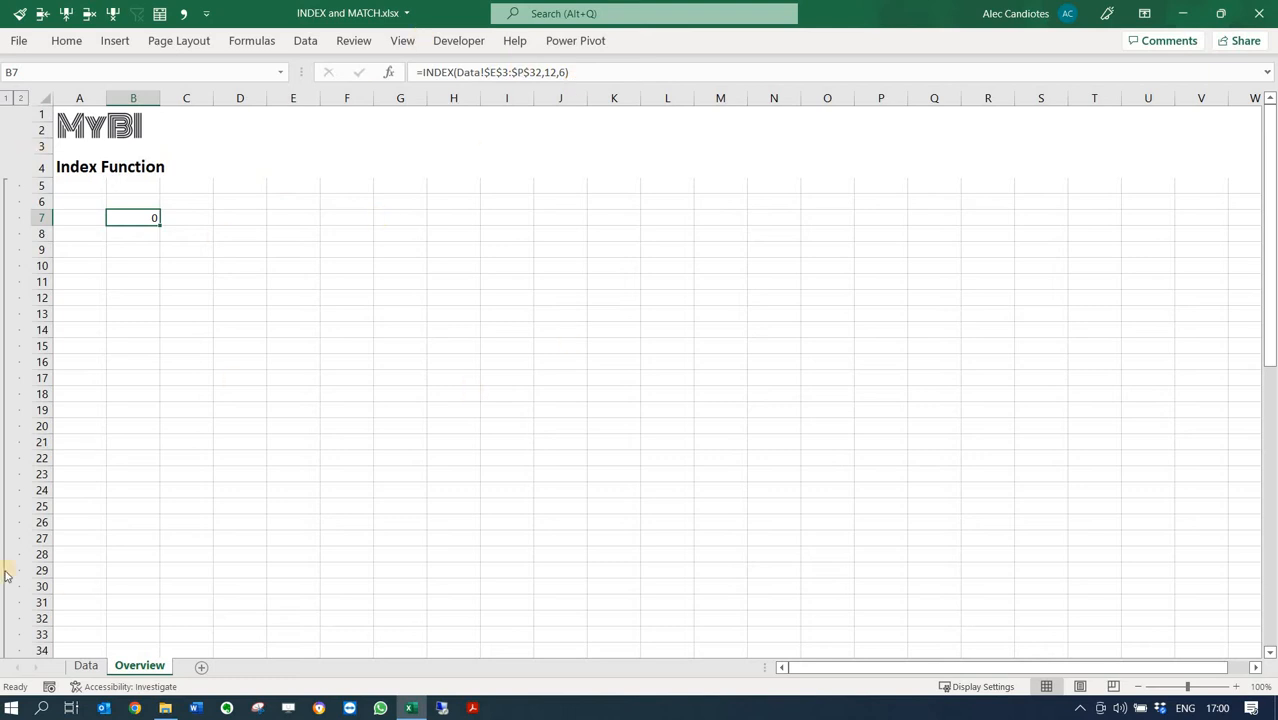
Move the INDEX formula on the Overview sheet from B7 to C9.
click(143, 246)
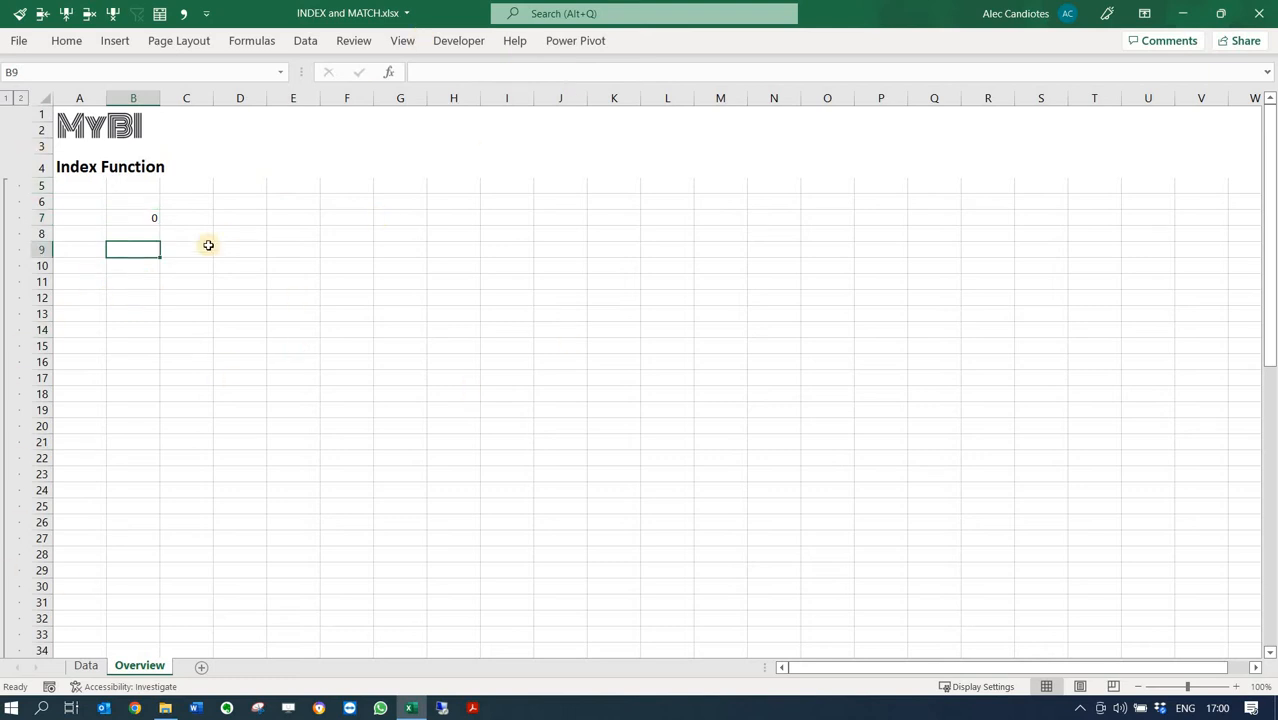
click(149, 222)
drag(149, 226, 180, 225)
click(180, 230)
Add the headings "Leave days" in C8 and "Employee name" in B8, and widen column B to fit its heading.
text(I)
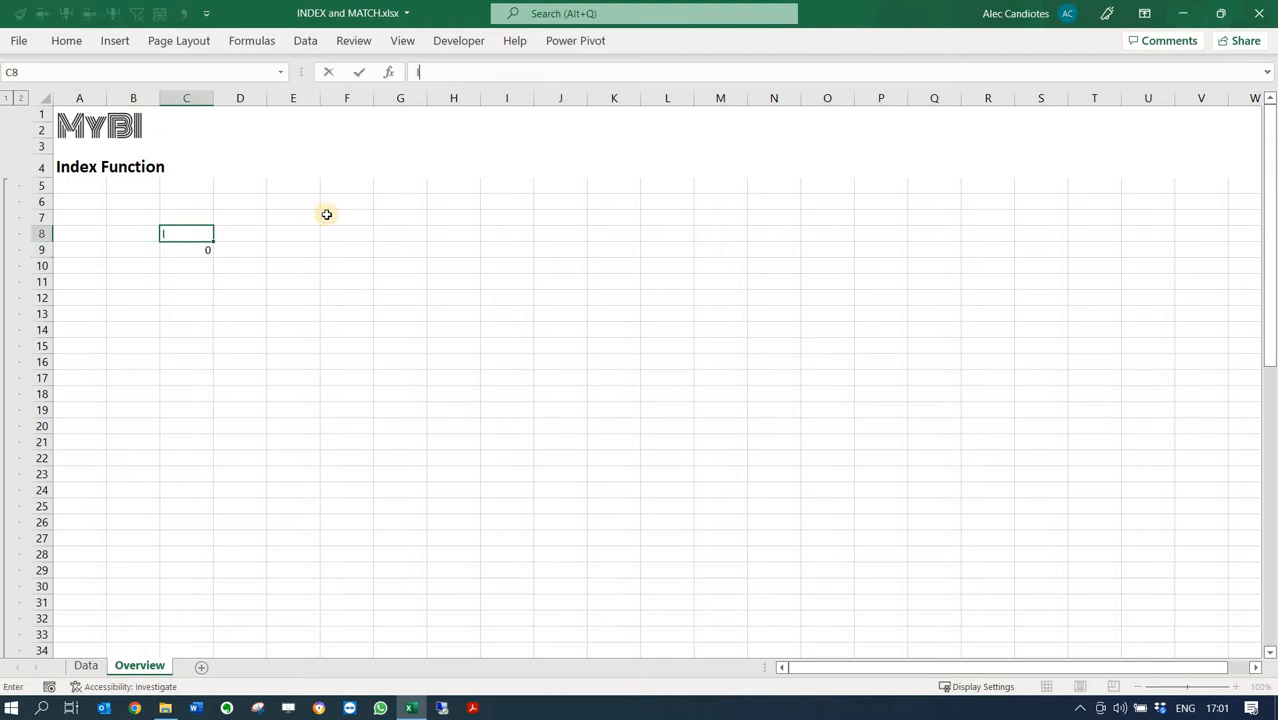
text(EAVE days)
key(Return)
key(Up)
key(Left)
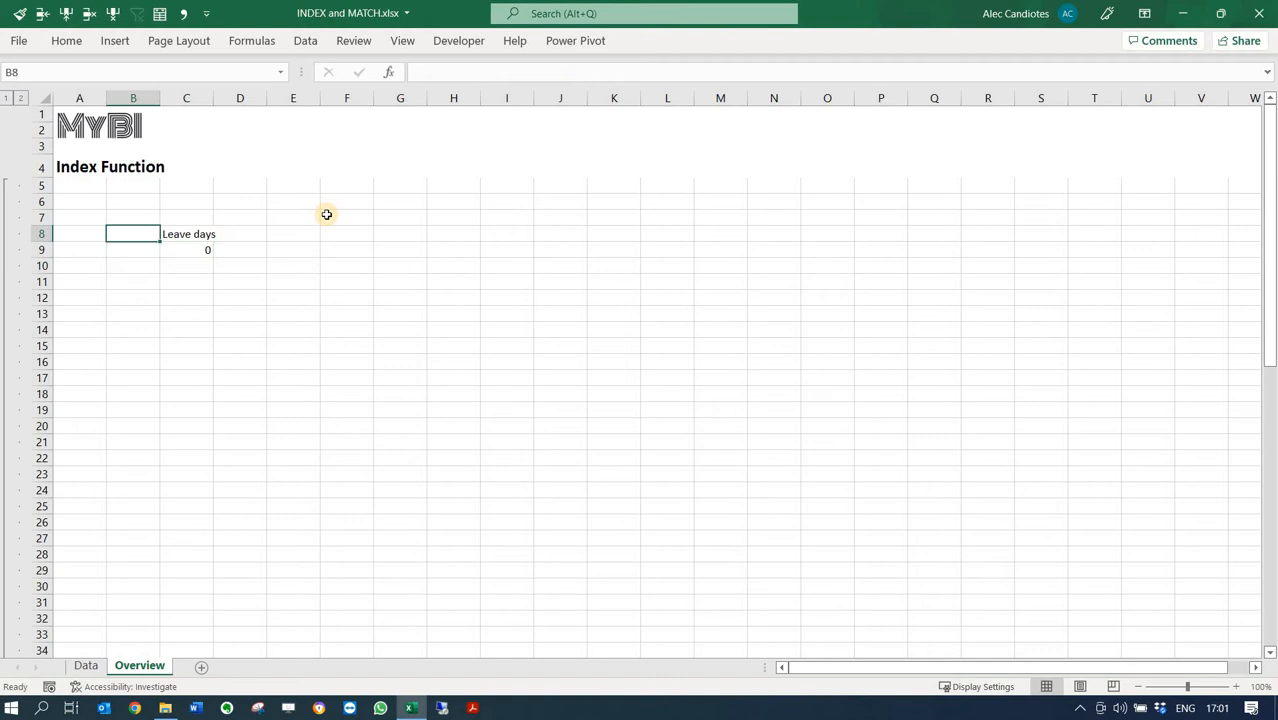
text(Employee)
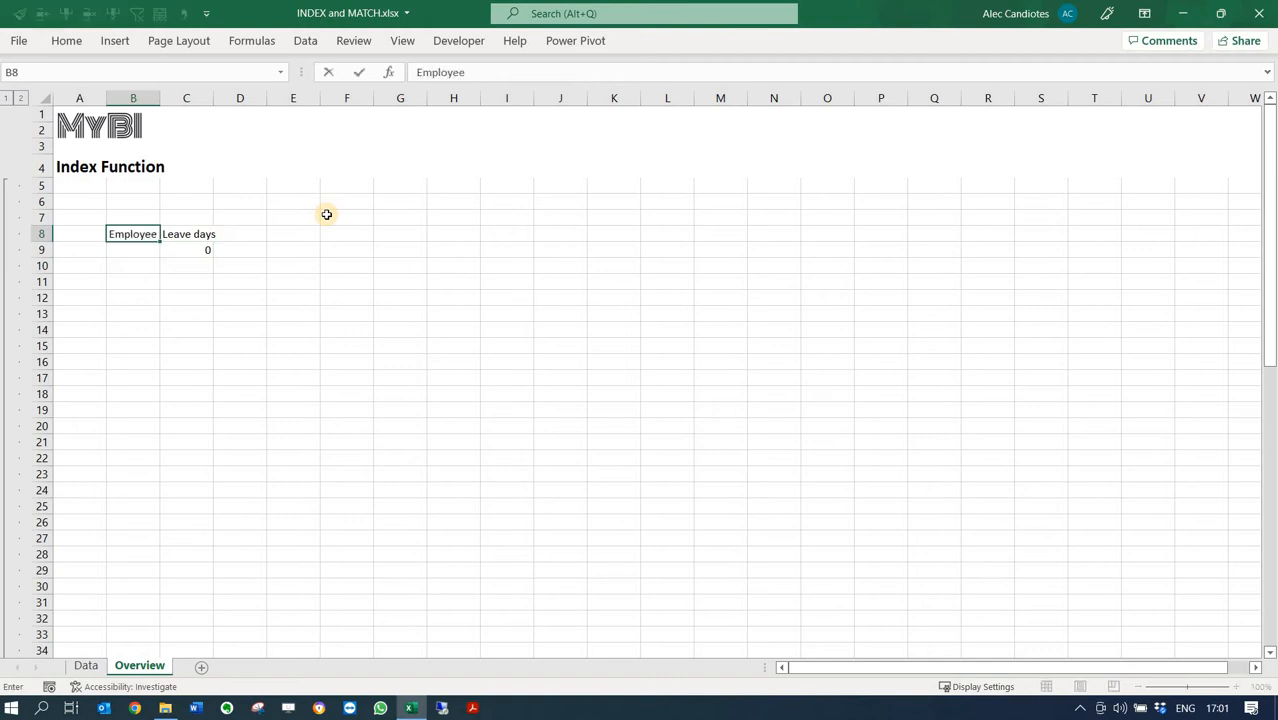
text( name)
key(Return)
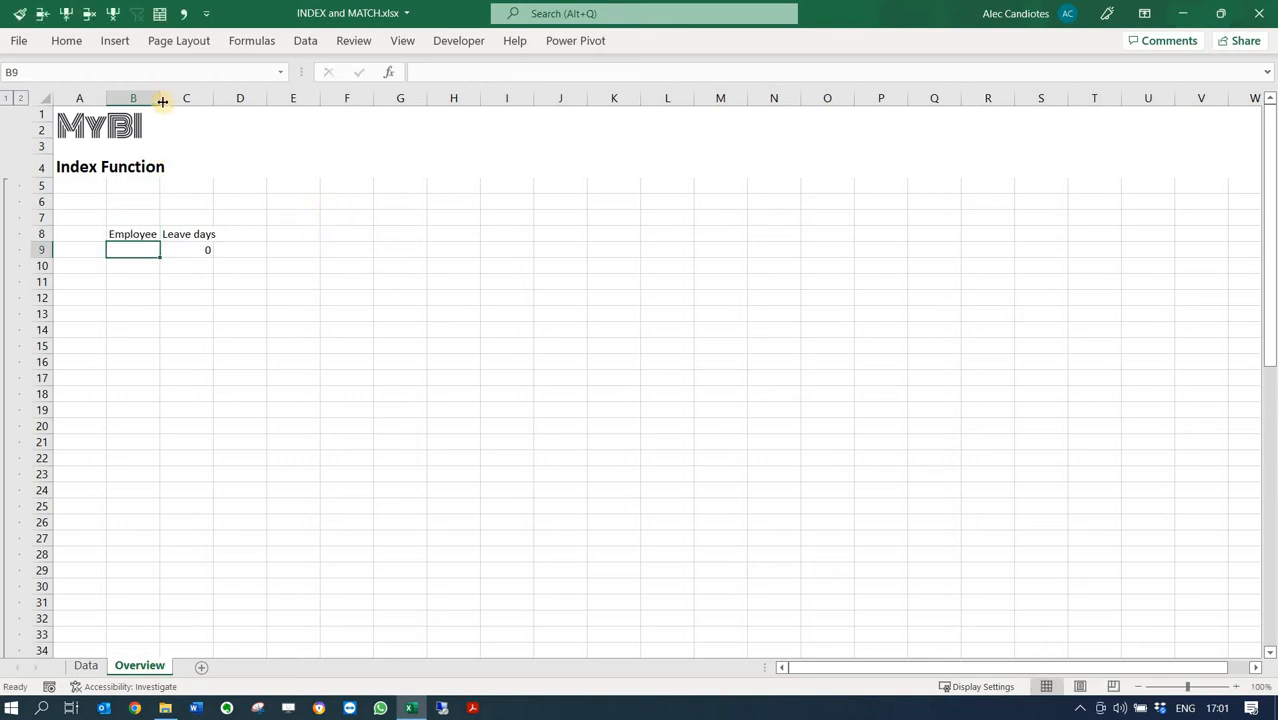
drag(162, 101, 245, 243)
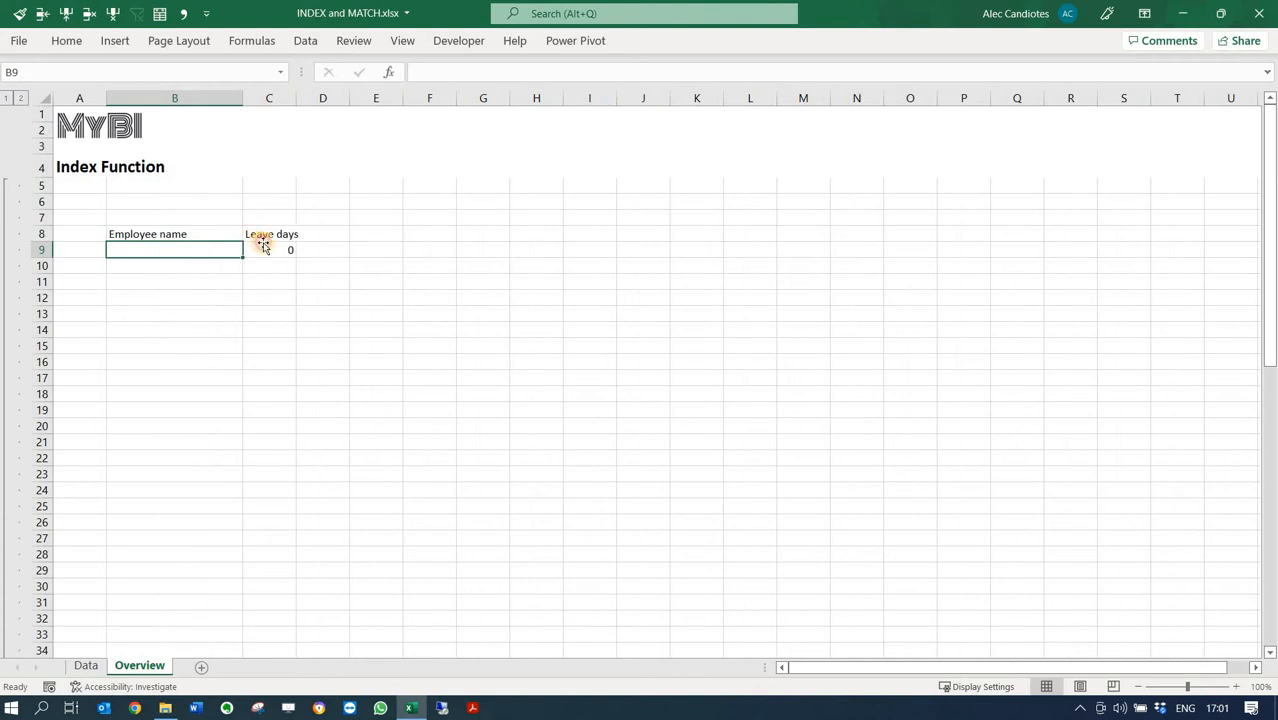
Compare the array reference of the formula in C9 with the Leave_Month 1 to 12 and Name columns on the Data sheet.
click(262, 249)
click(497, 72)
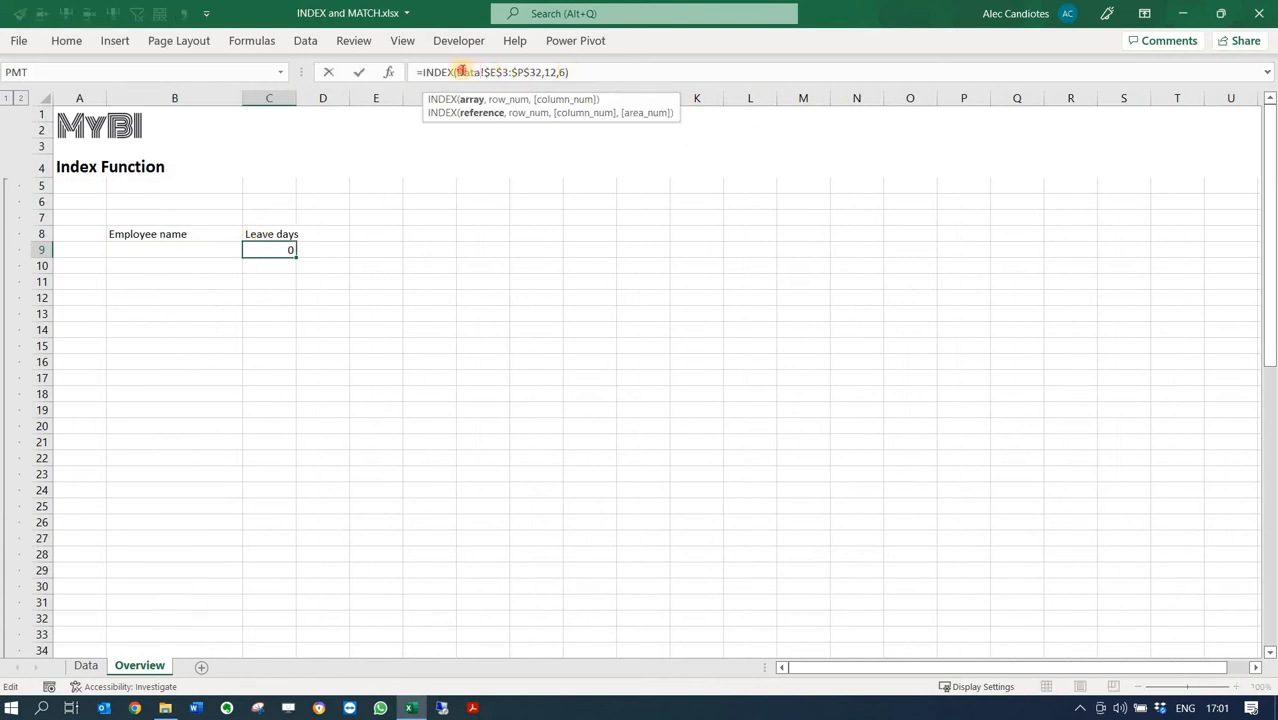
click(86, 666)
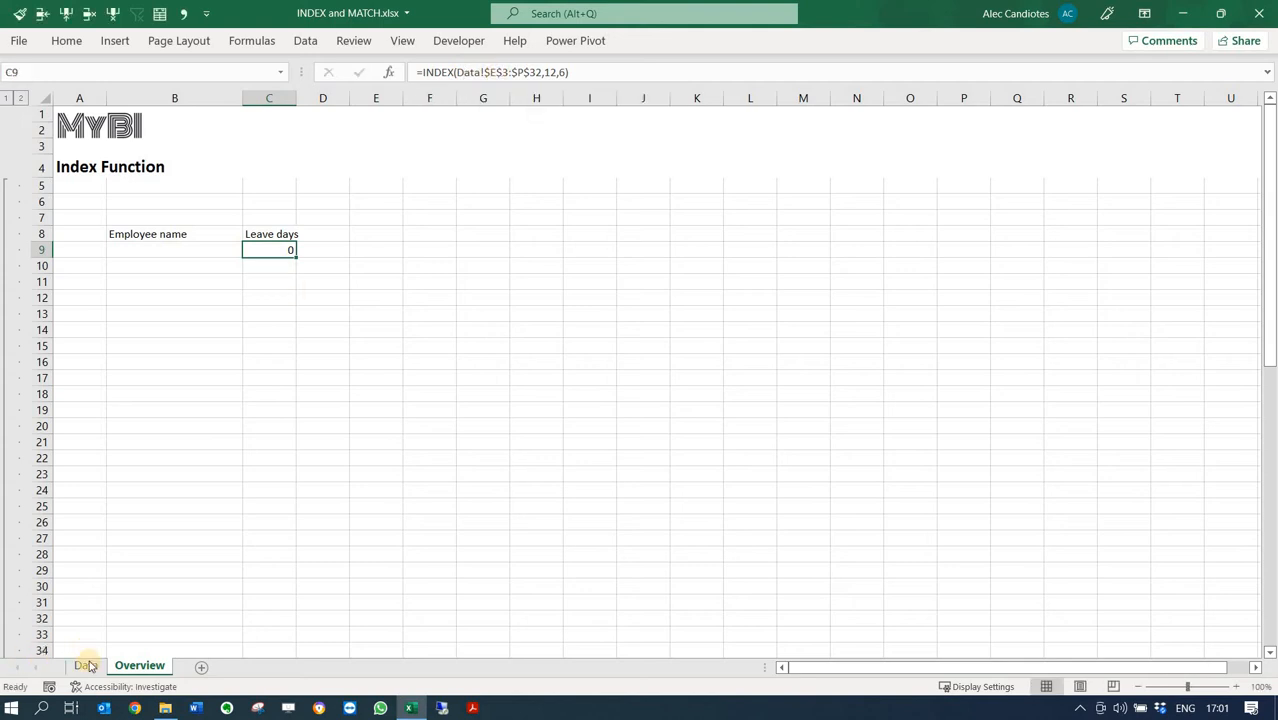
click(287, 145)
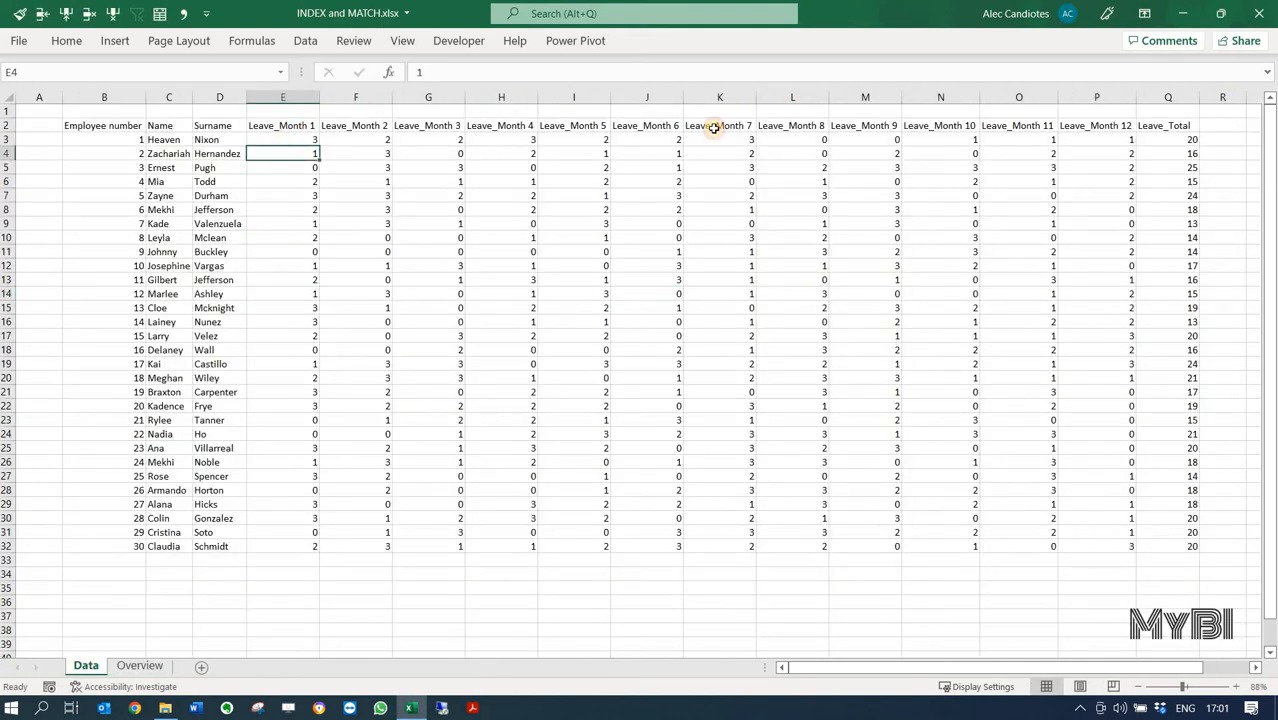
click(1096, 139)
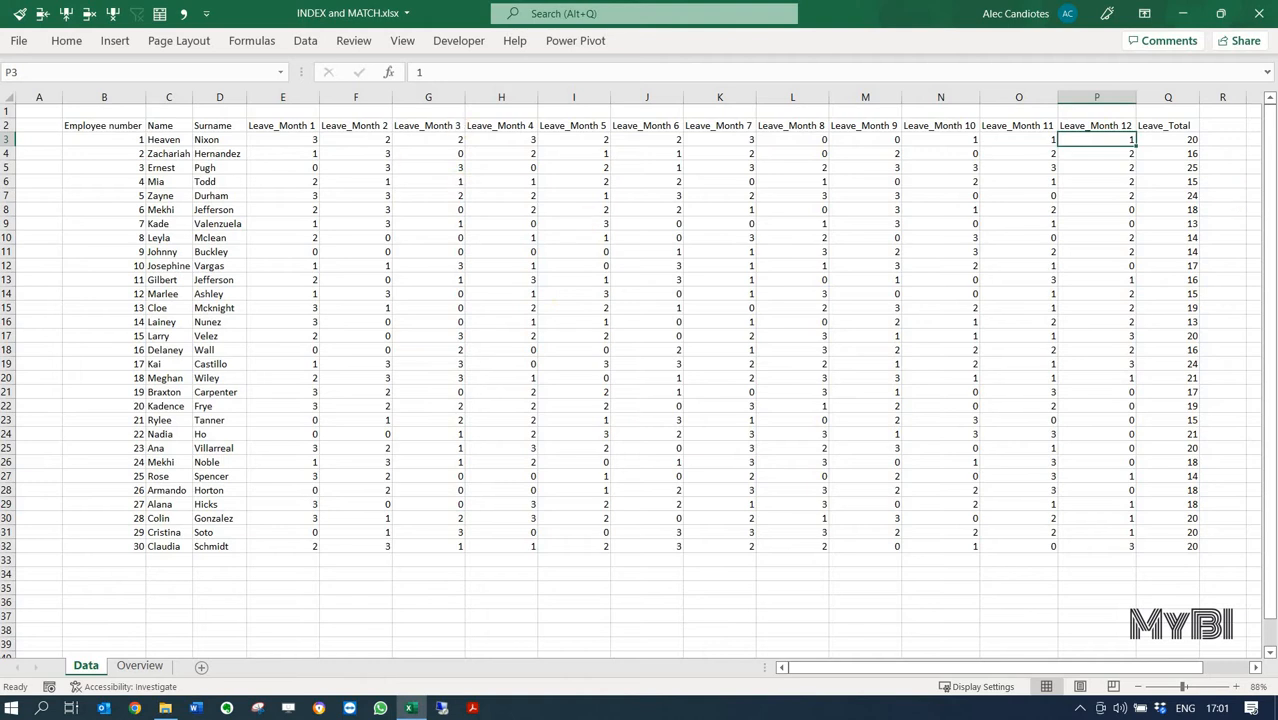
click(1090, 92)
shift+click(282, 97)
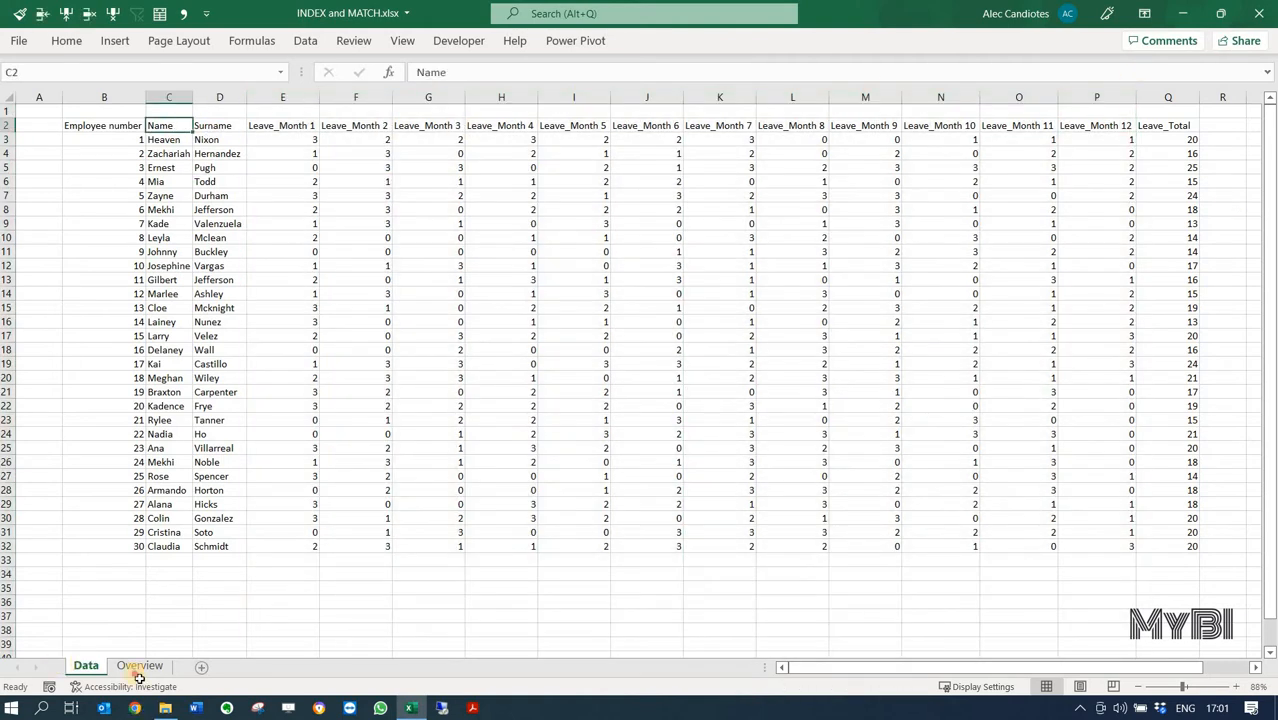
click(139, 672)
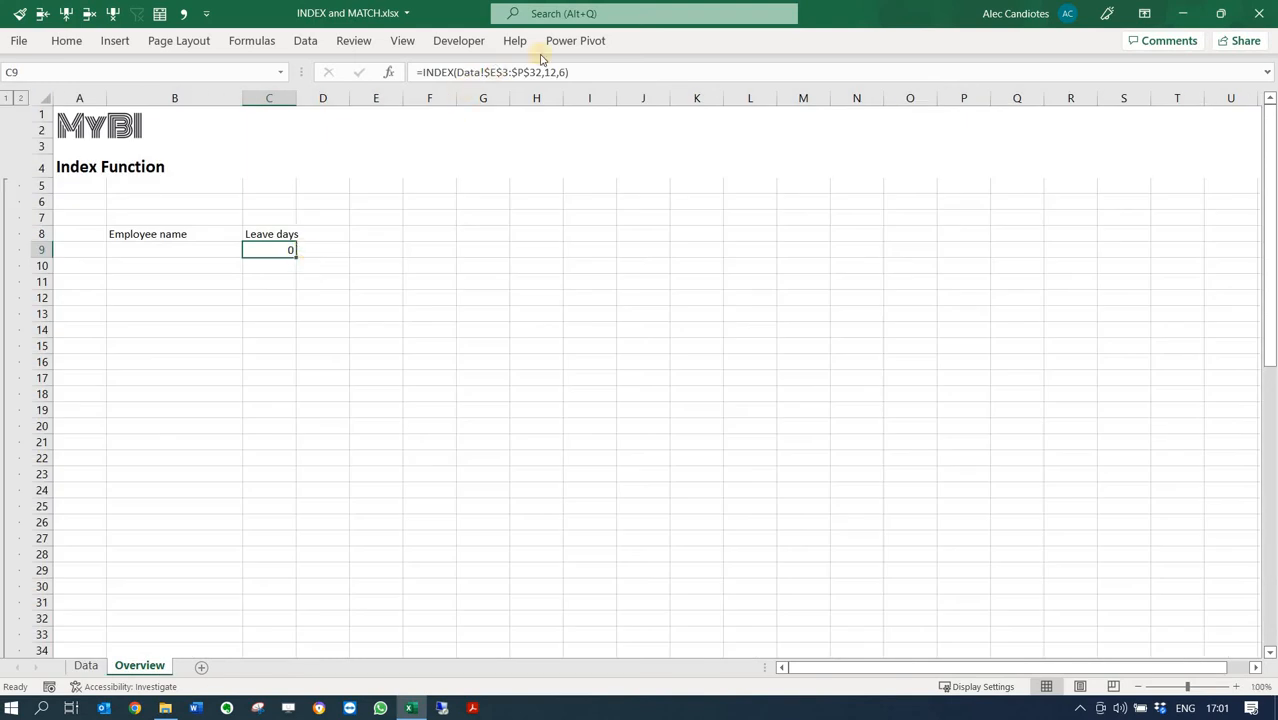
key(F2)
key(BackSpace)
text(c)
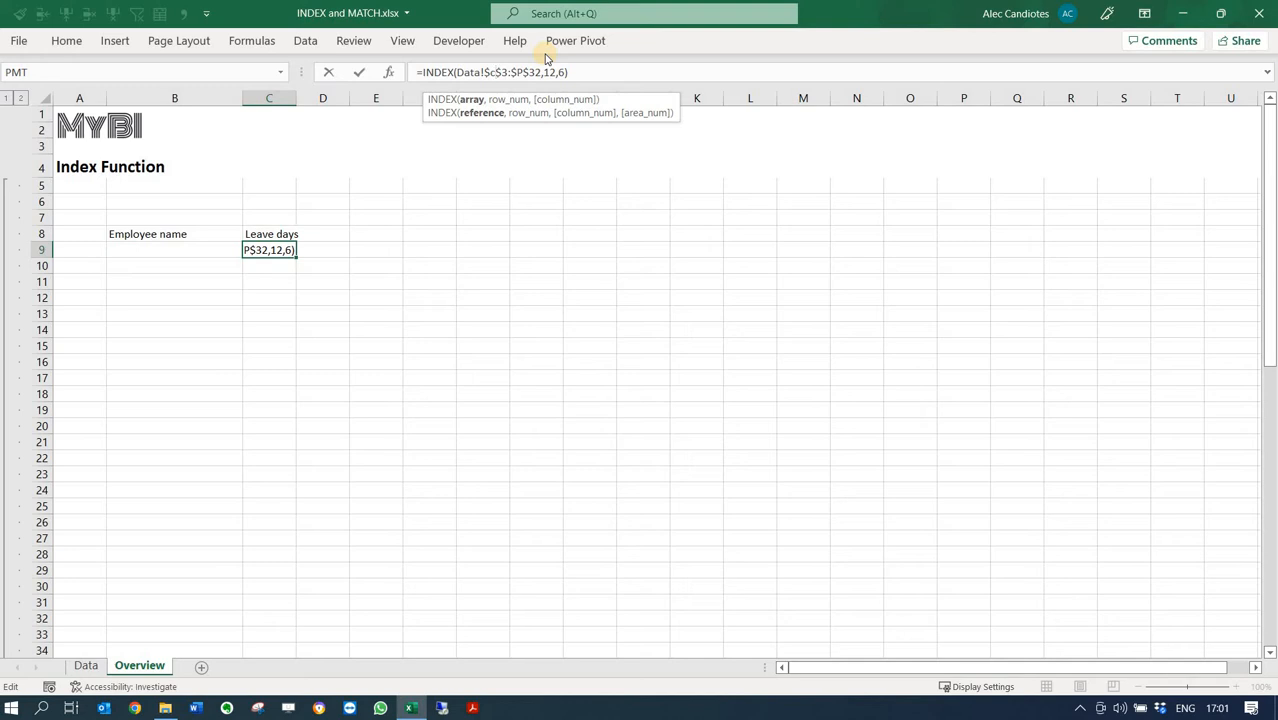
Start an INDEX formula in B9 with the Name column, Data!$C$3:$C$32, as its absolute array reference.
key(shift+Tab)
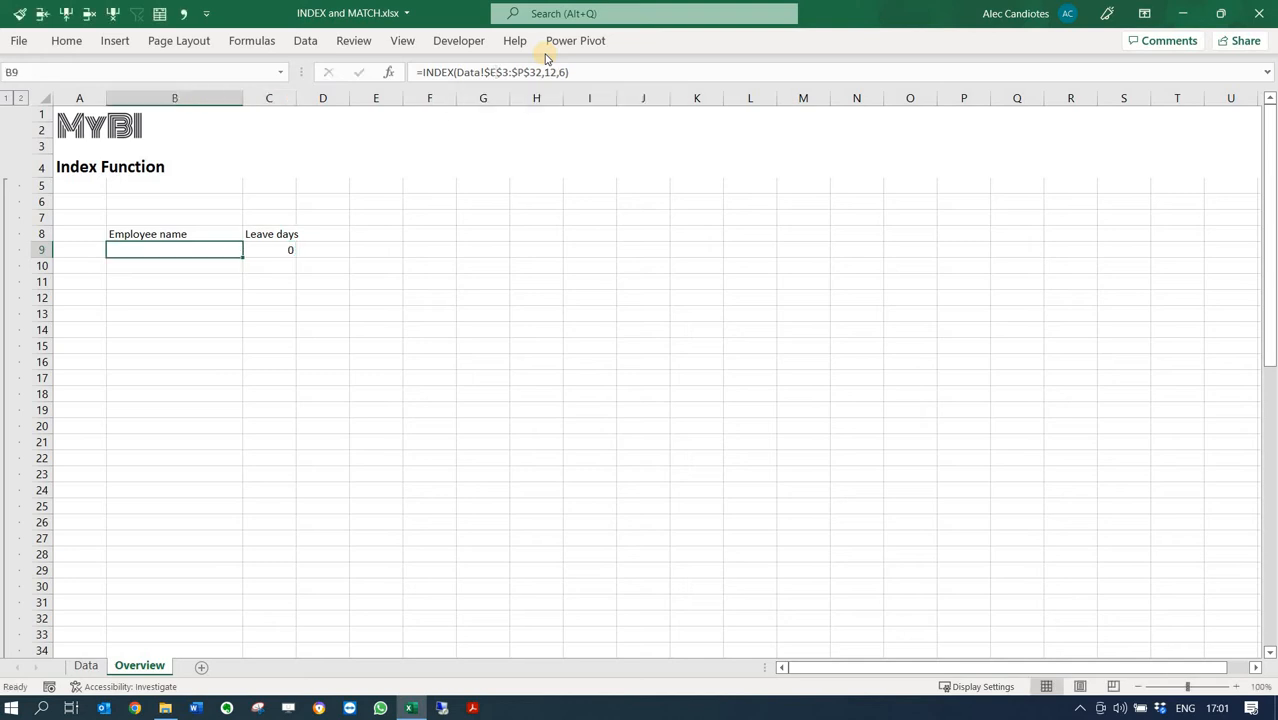
text(=inde)
key(Tab)
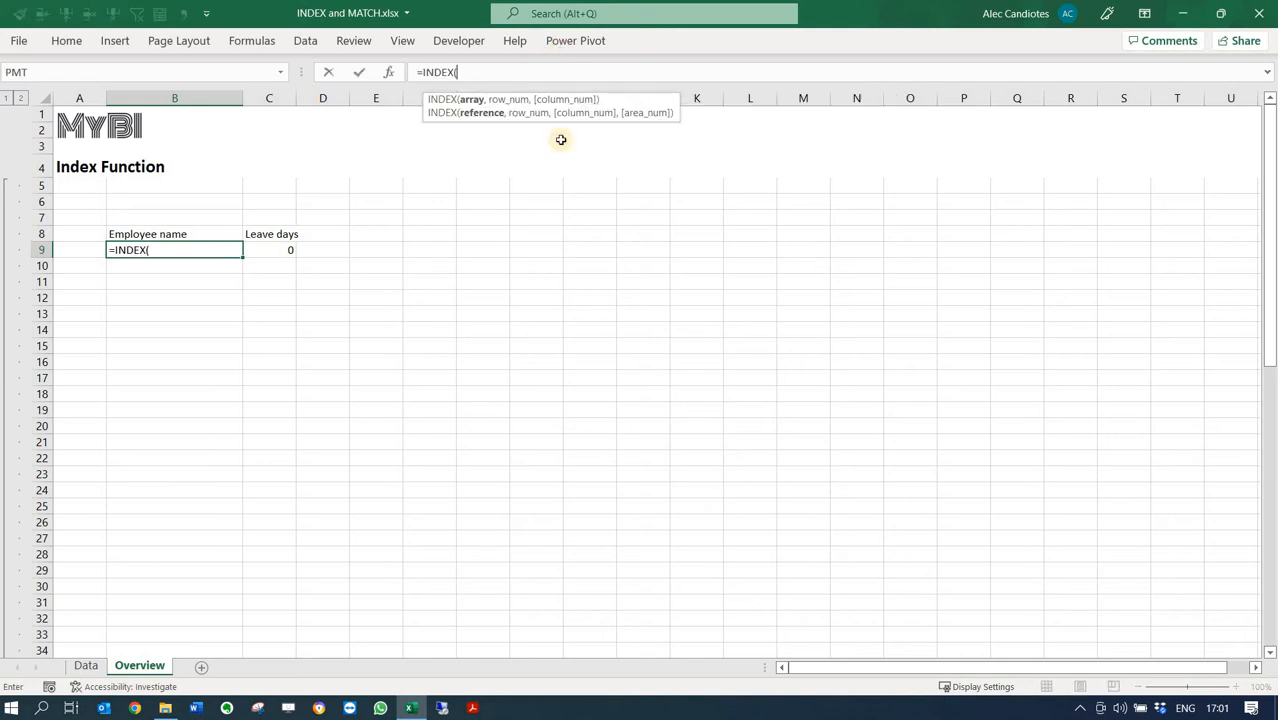
click(88, 666)
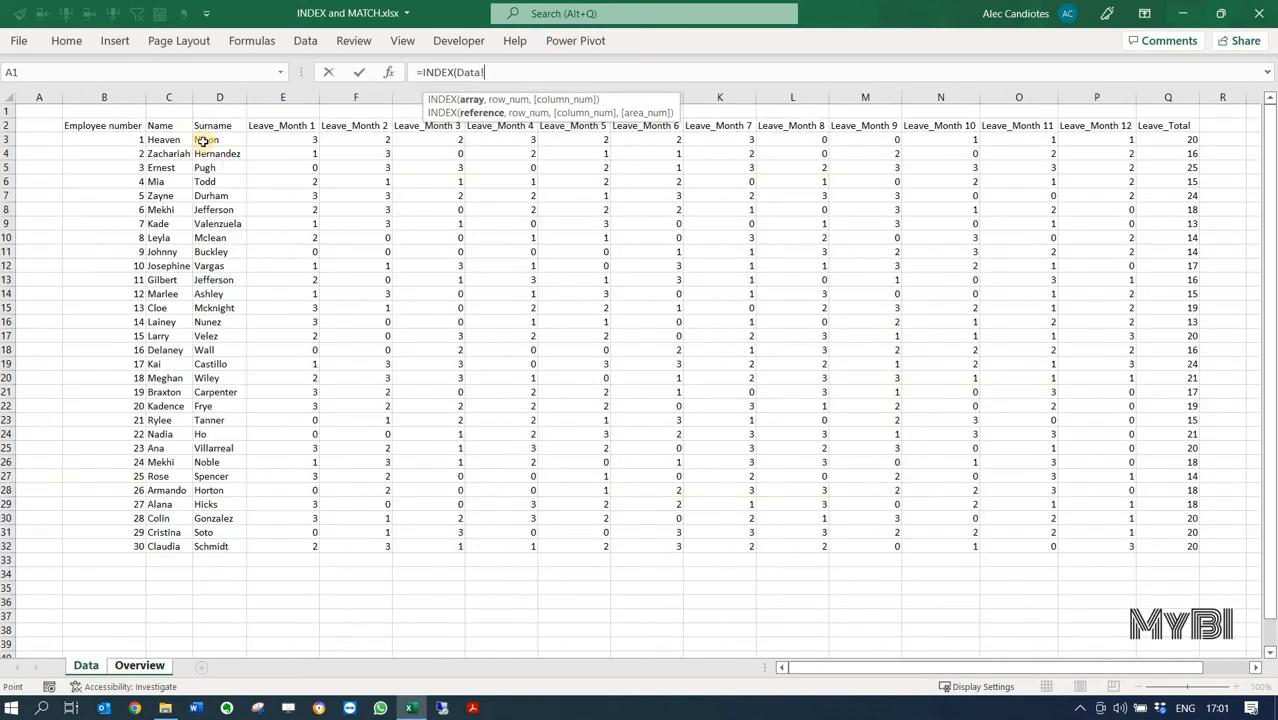
drag(168, 139, 170, 240)
drag(172, 490, 170, 546)
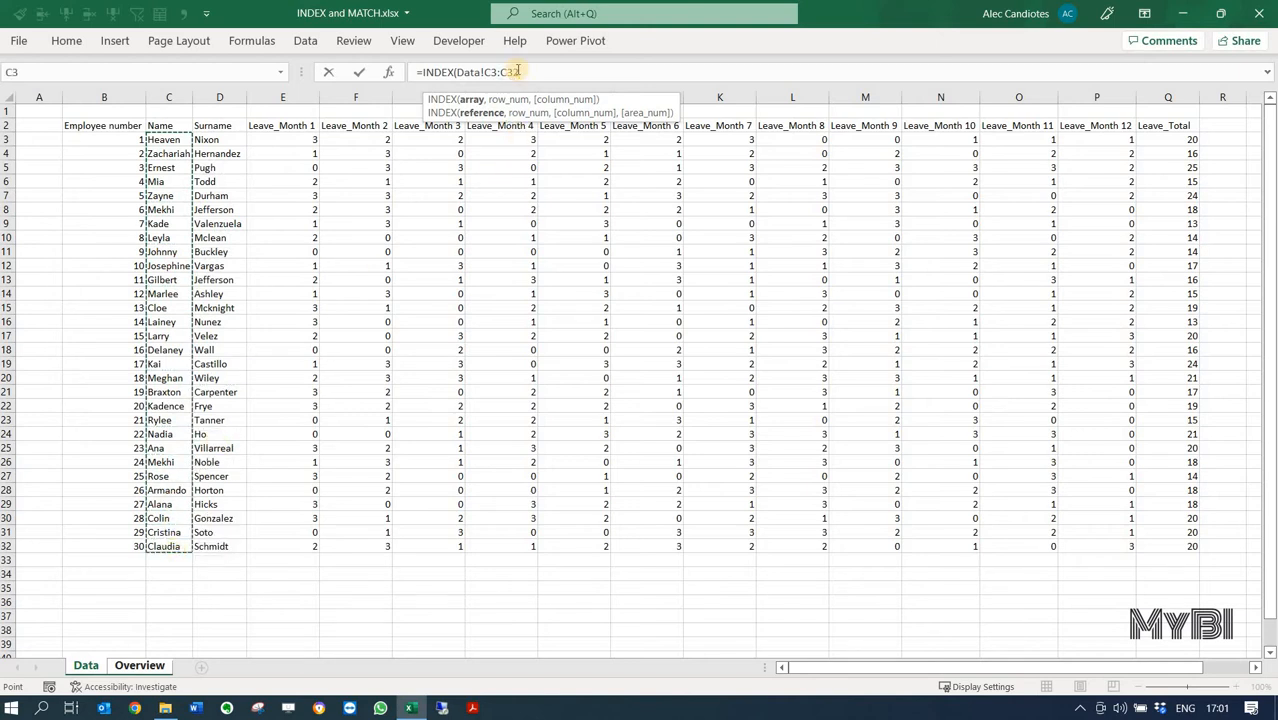
key(F4)
click(572, 74)
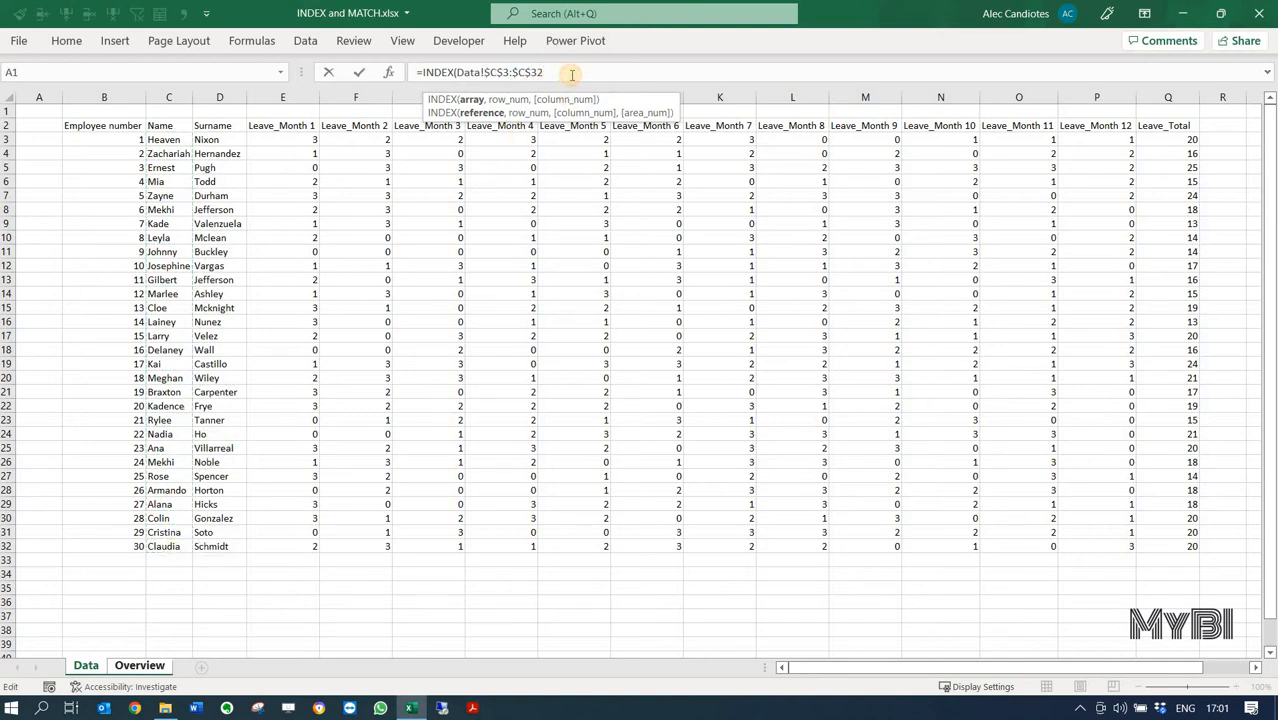
Complete the INDEX formula in B9 with row number 1 and no column number.
text(,)
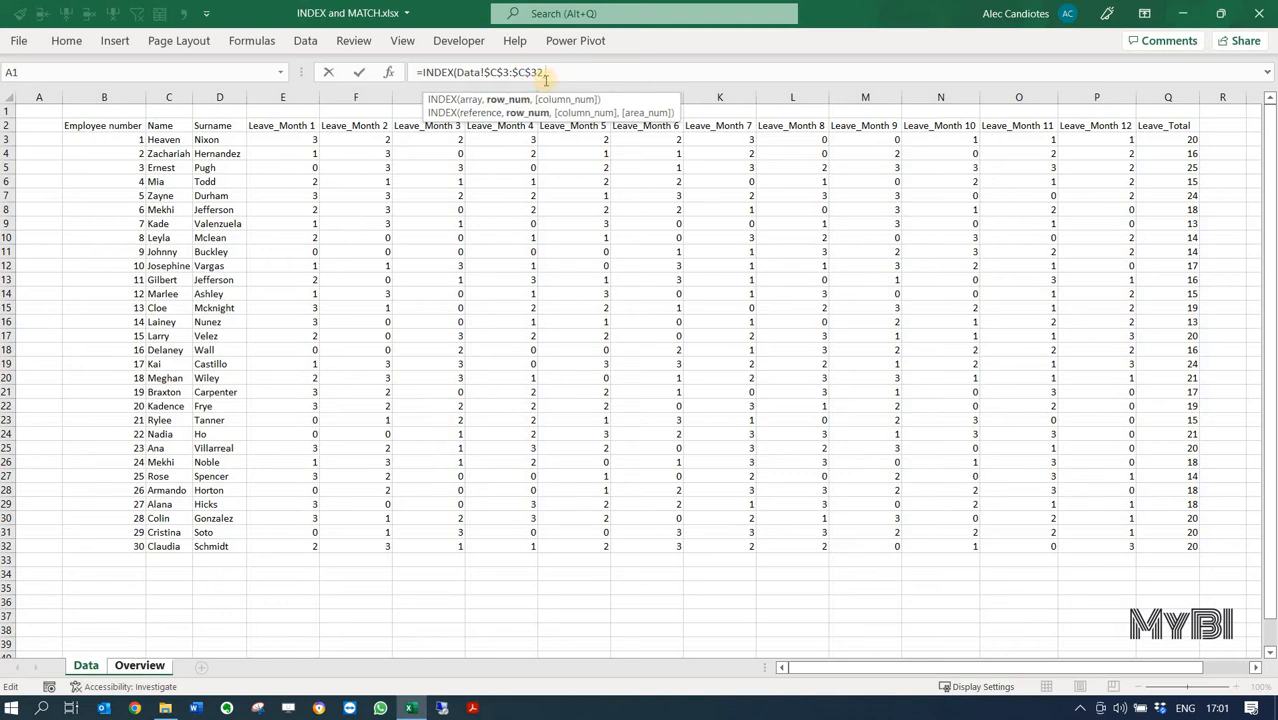
text(1,)
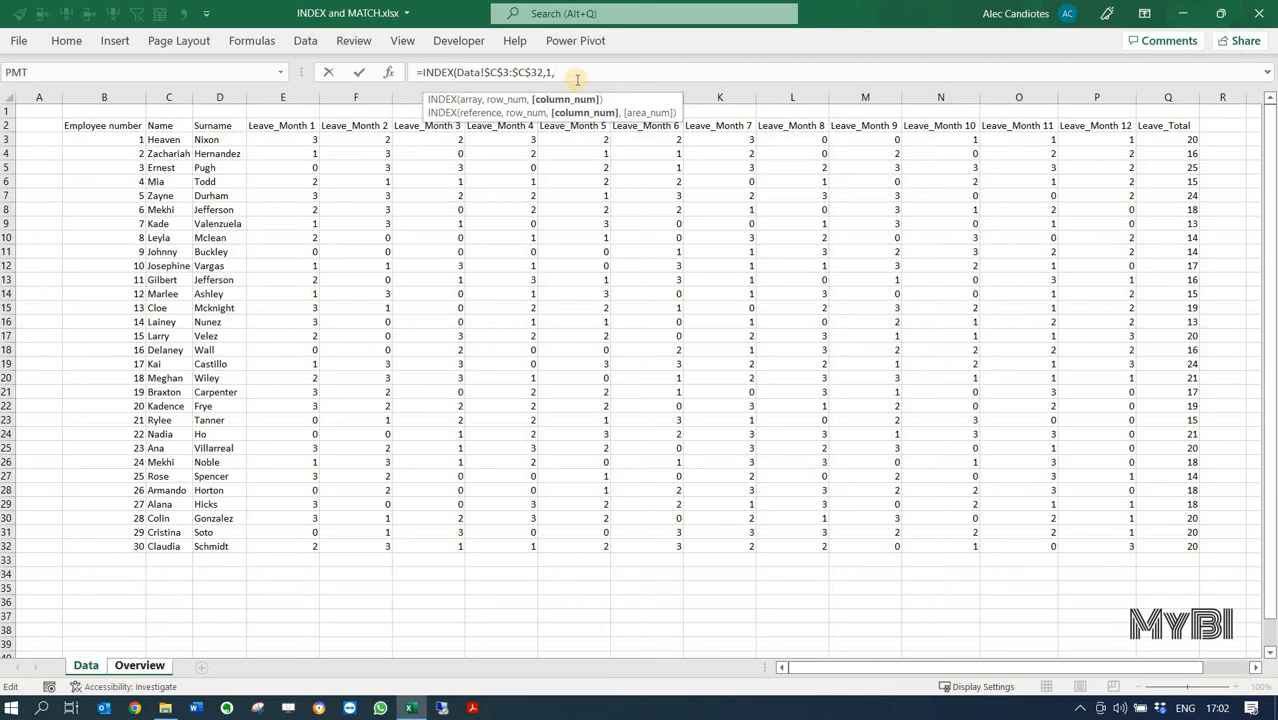
key(BackSpace)
text())
key(Return)
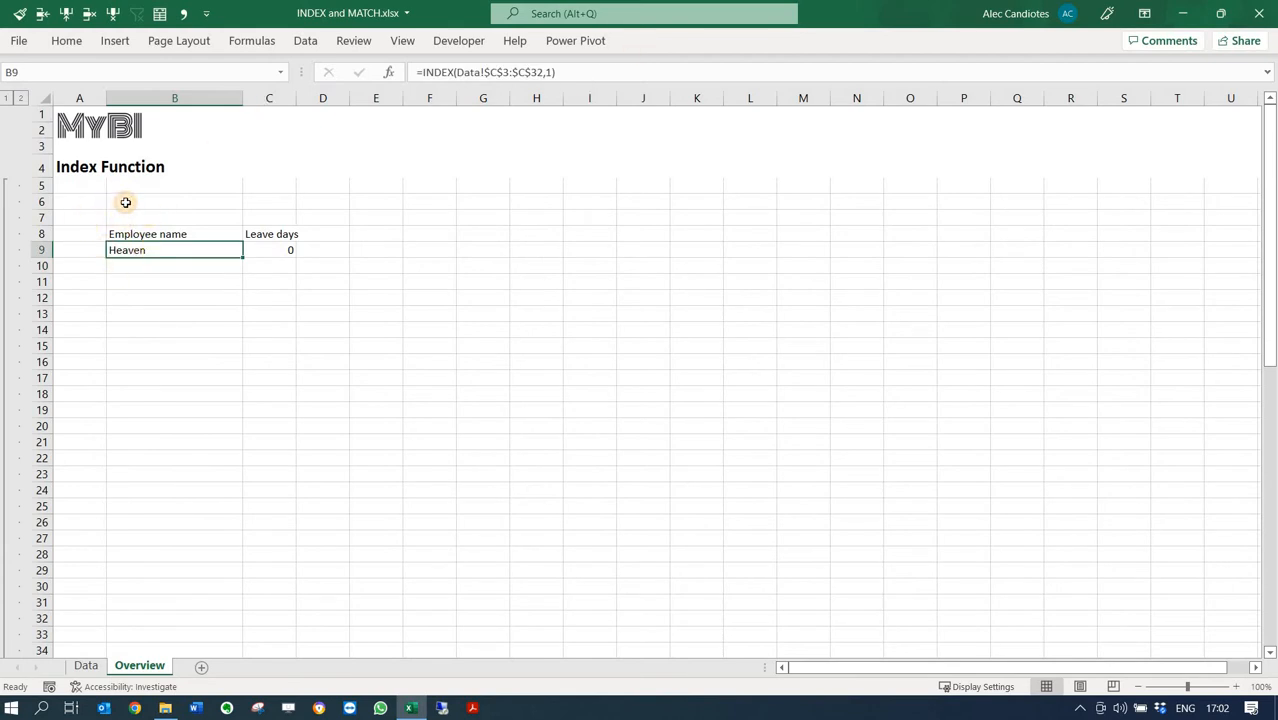
Add the label "Employee Number" in B6 on the Overview sheet.
click(131, 201)
text(Employee Number)
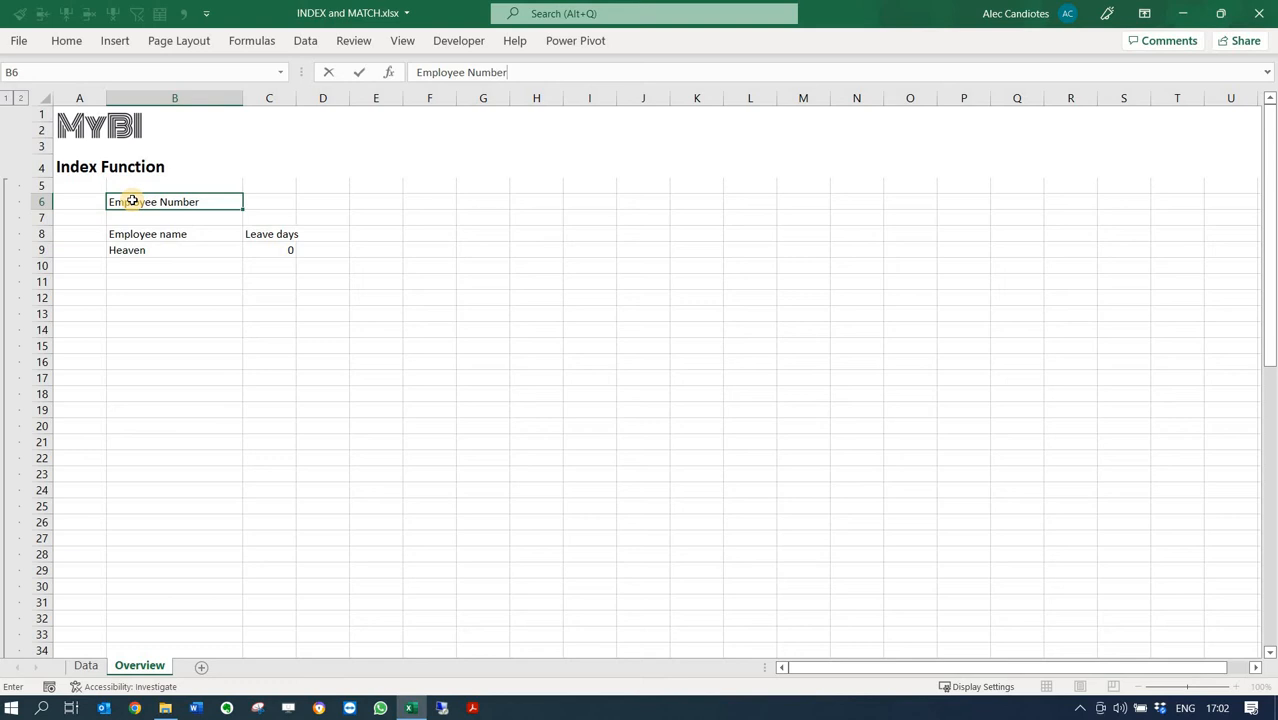
key(Return)
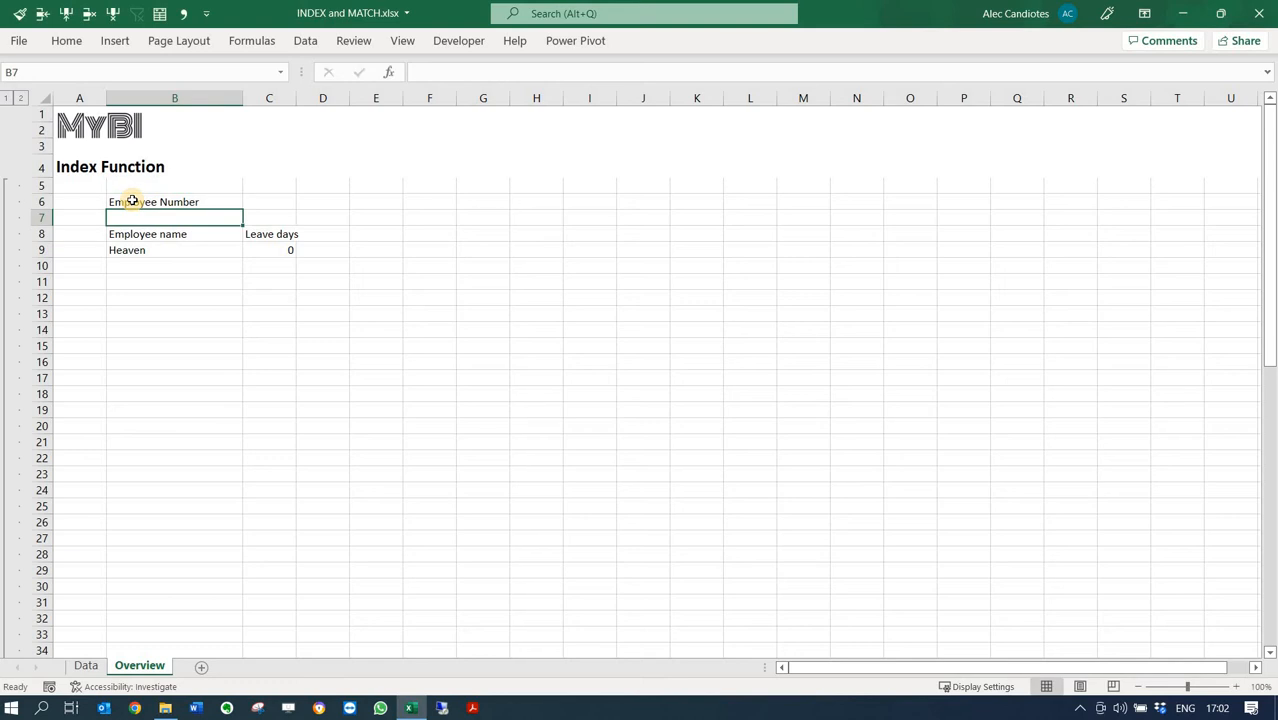
key(Up)
key(Right)
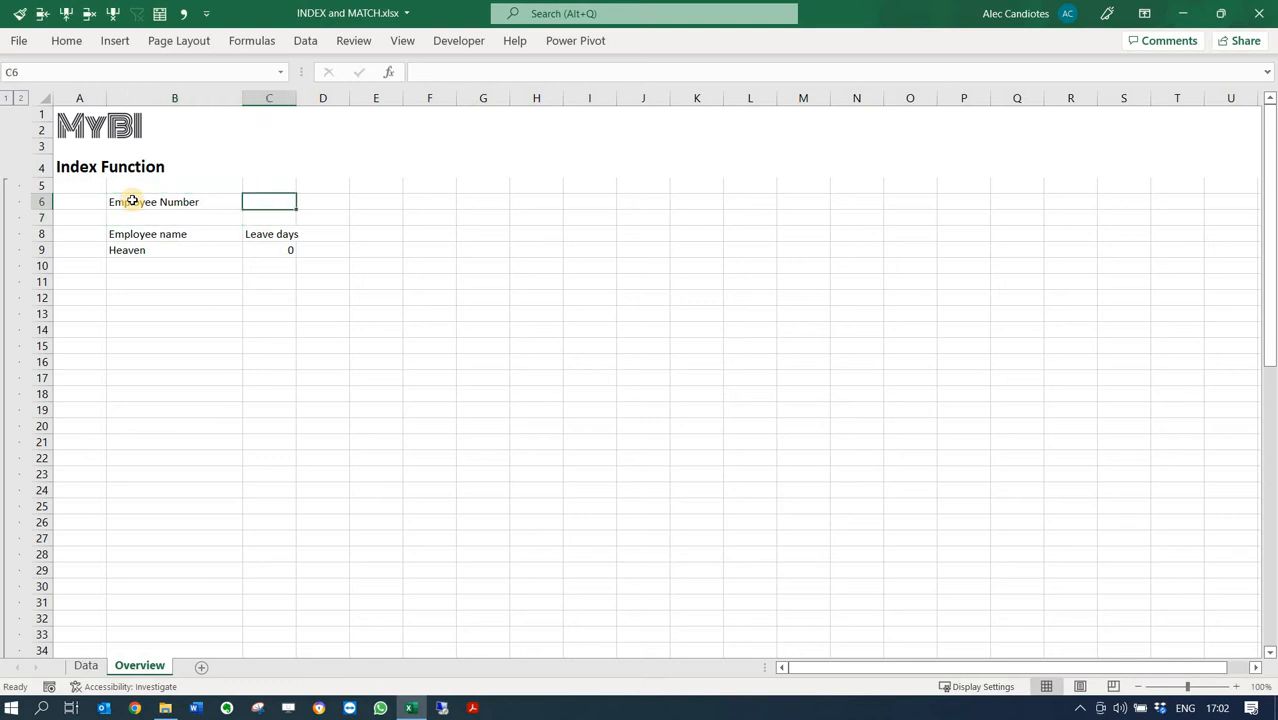
Replace the fixed row number in the B9 INDEX formula with a reference to cell C6.
key(Down)
key(Down)
key(Left)
key(Down)
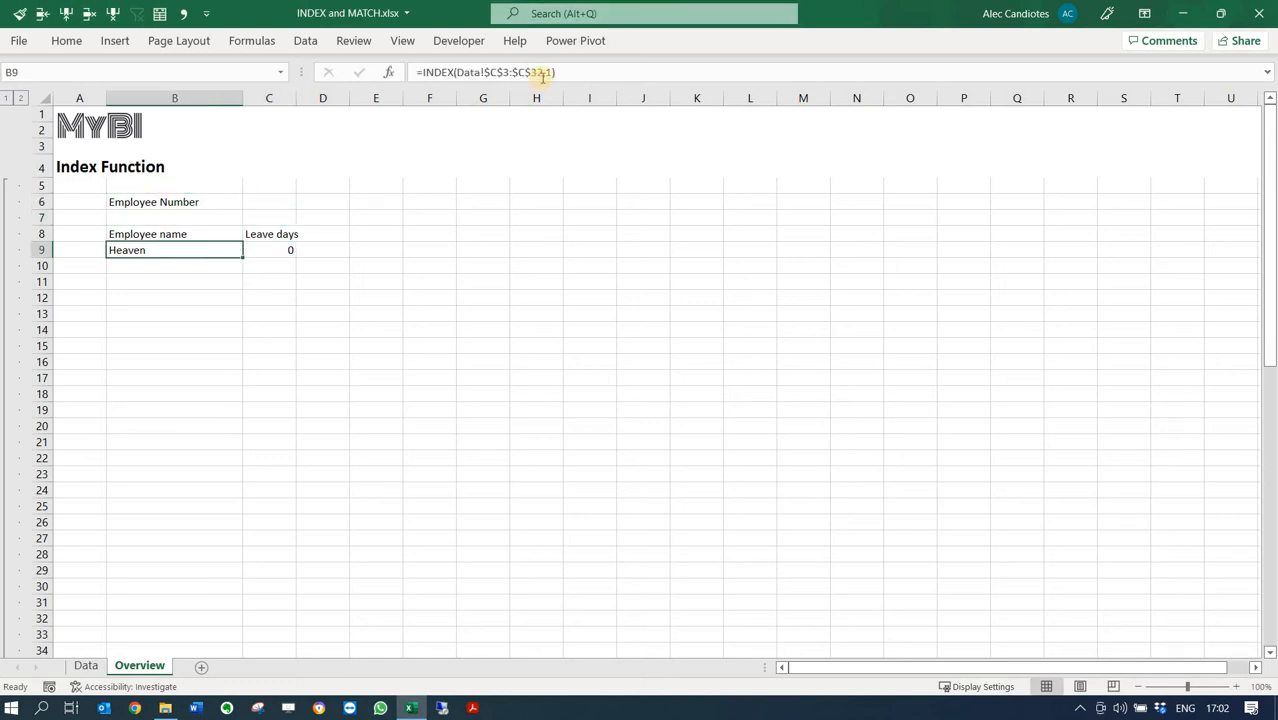
click(548, 72)
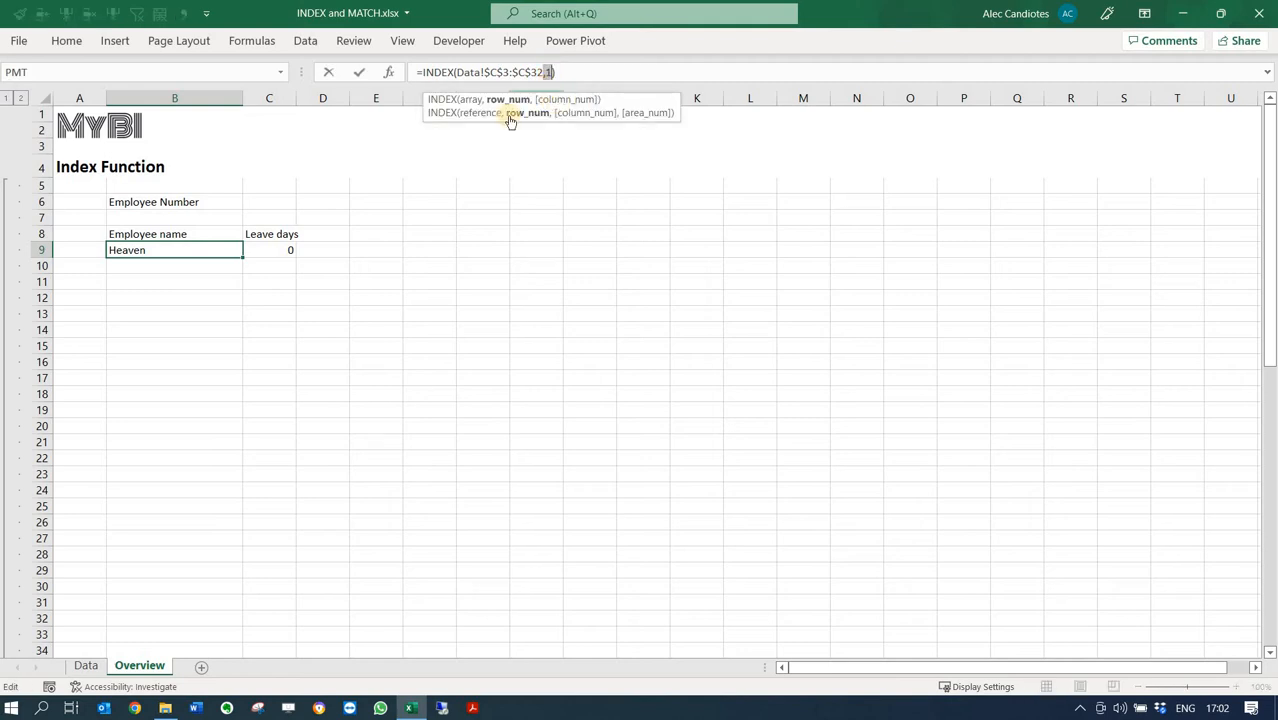
key(BackSpace)
click(276, 204)
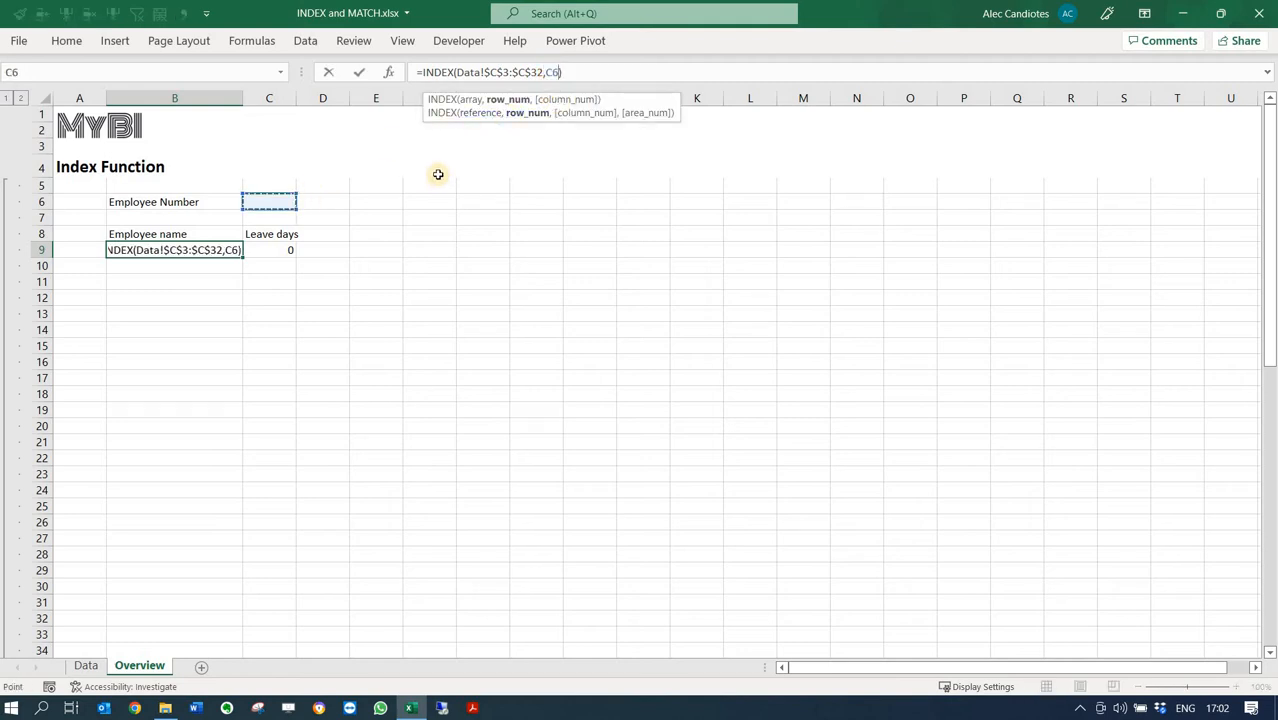
key(Return)
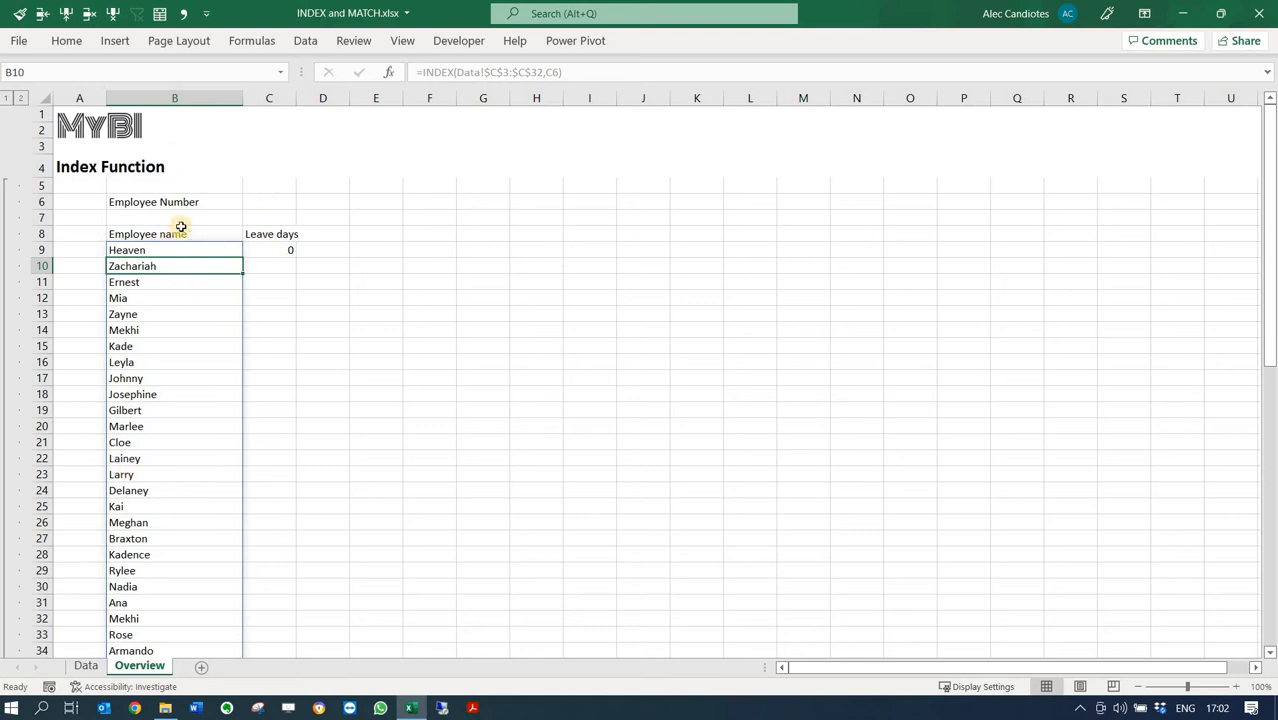
Compare the names returned from B9 downward with the empty cell C6 and the Name column on the Data sheet.
click(290, 201)
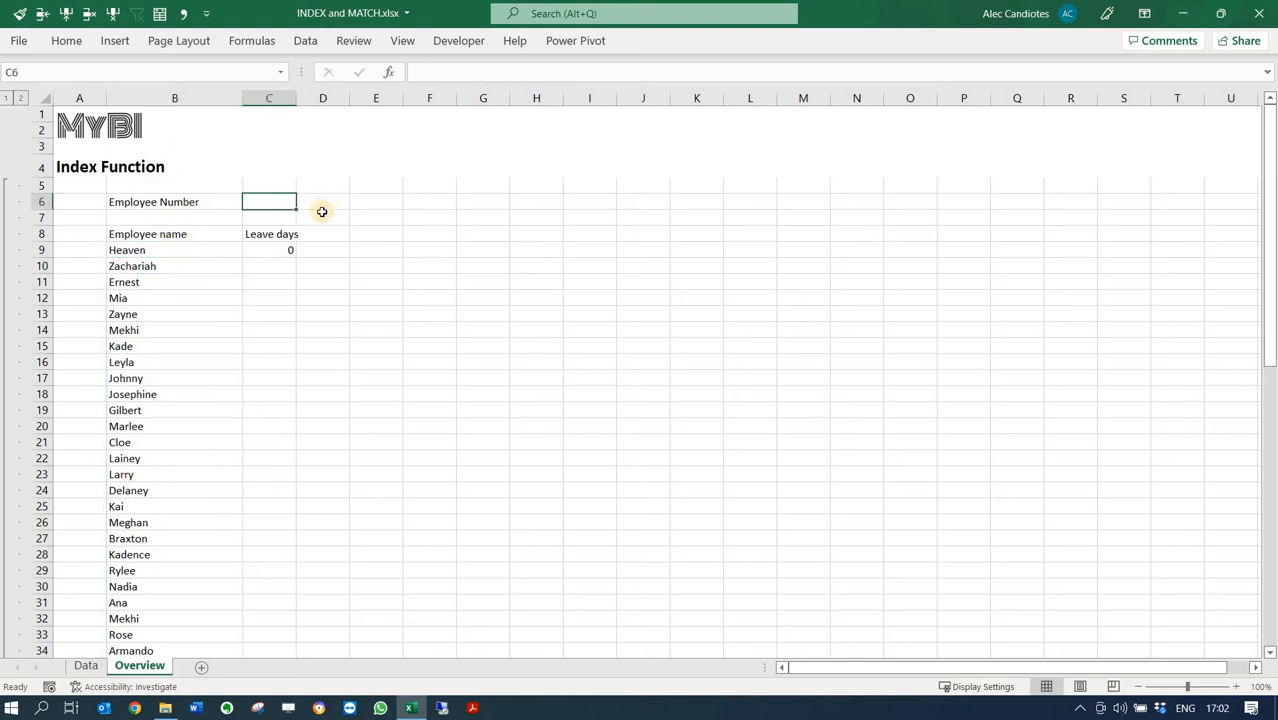
click(172, 248)
click(226, 200)
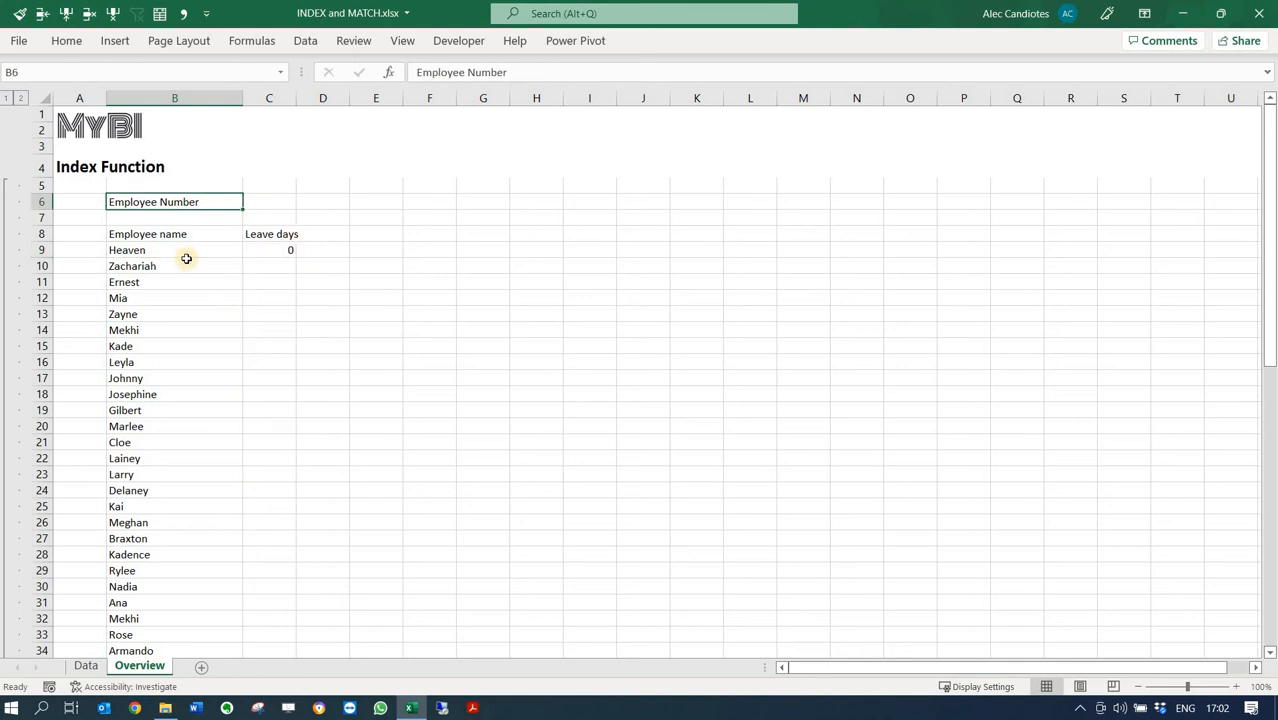
click(182, 249)
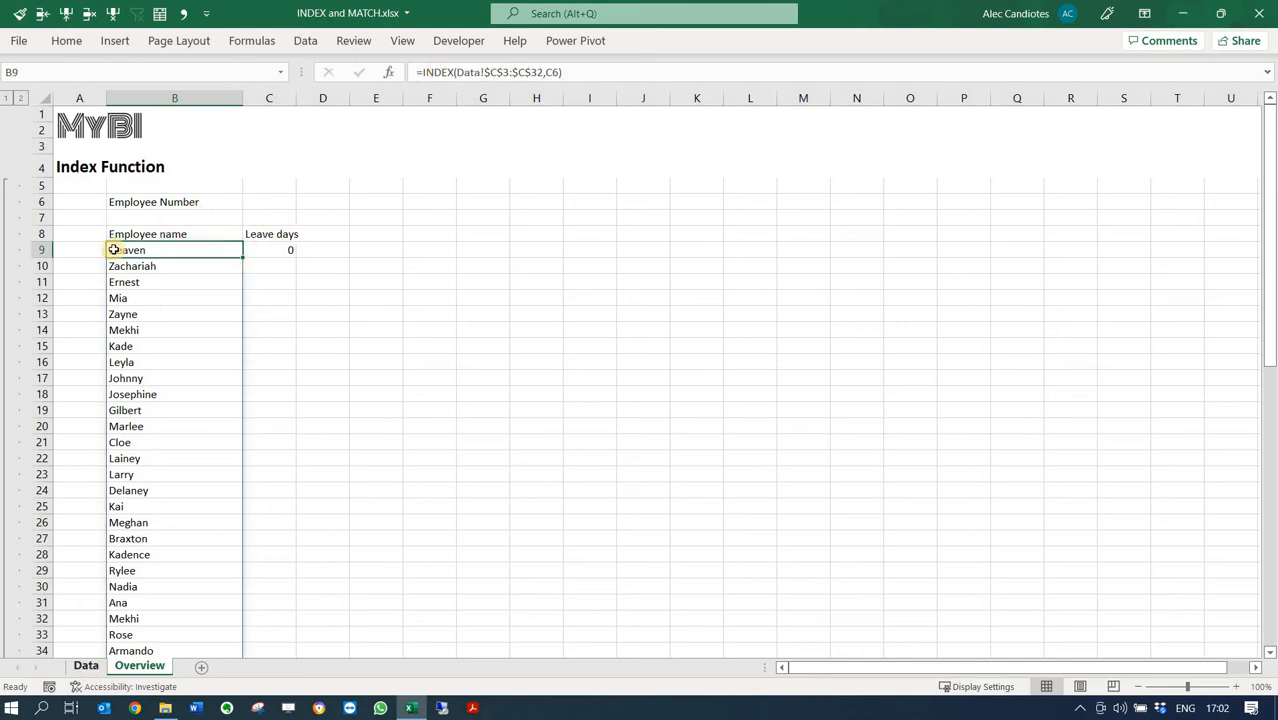
click(87, 667)
click(140, 667)
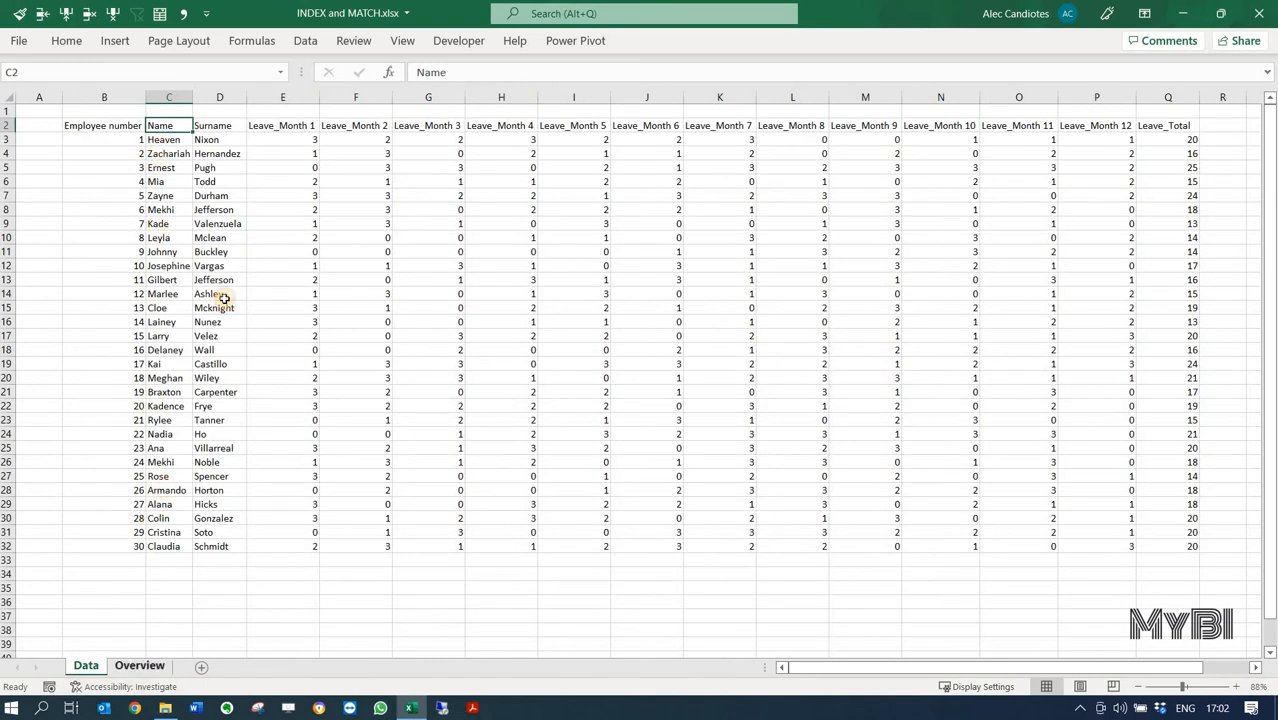
click(266, 198)
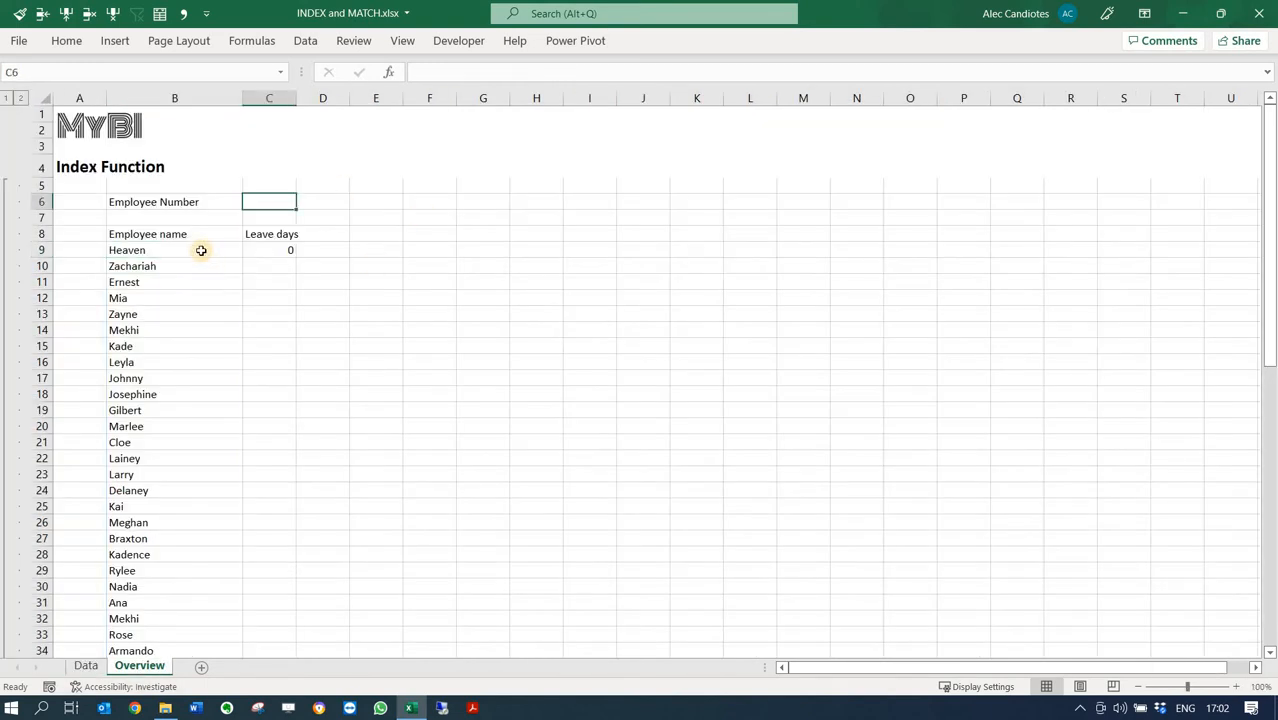
click(165, 249)
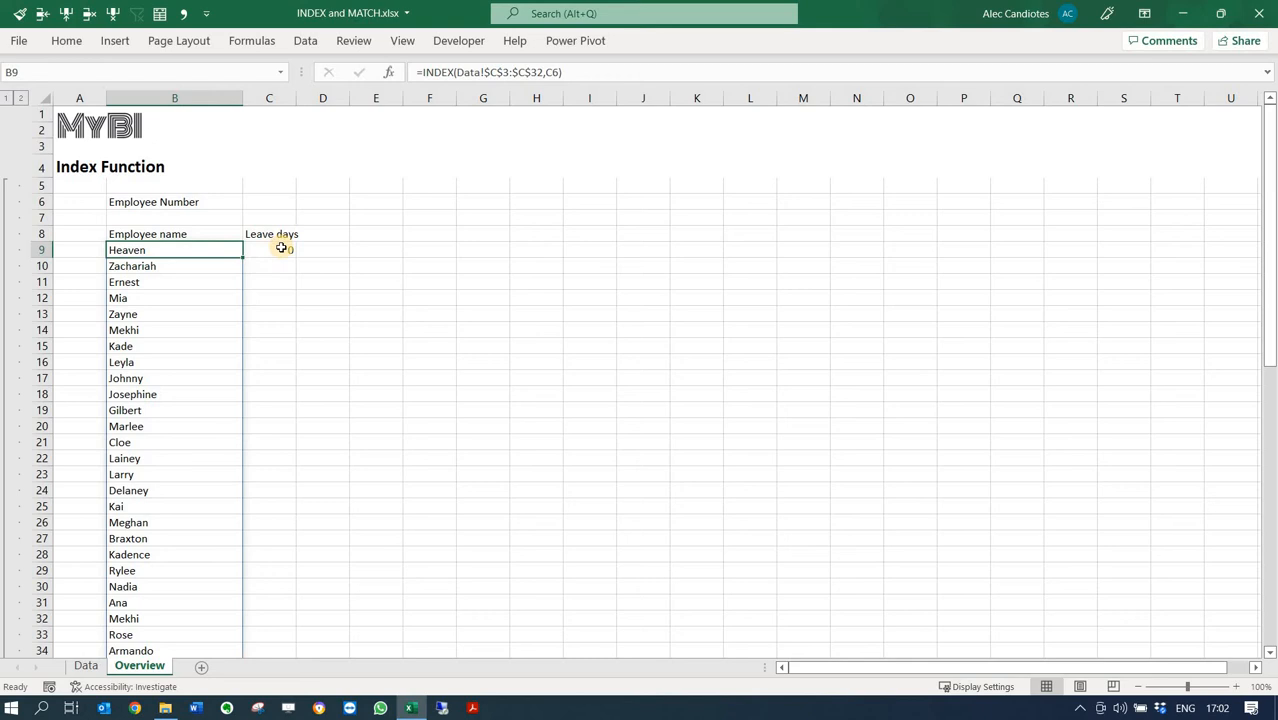
Replace the row number 12 in the leave days formula in C9 with a reference to C6.
click(282, 248)
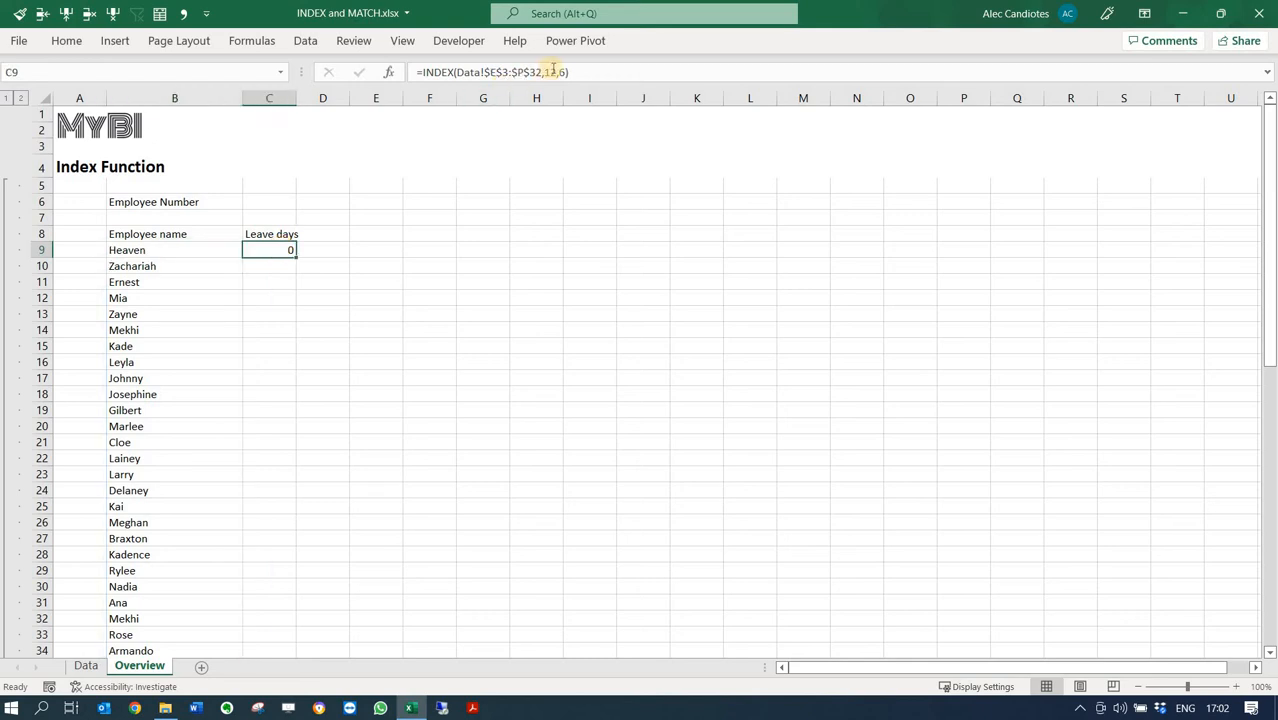
double_click(550, 72)
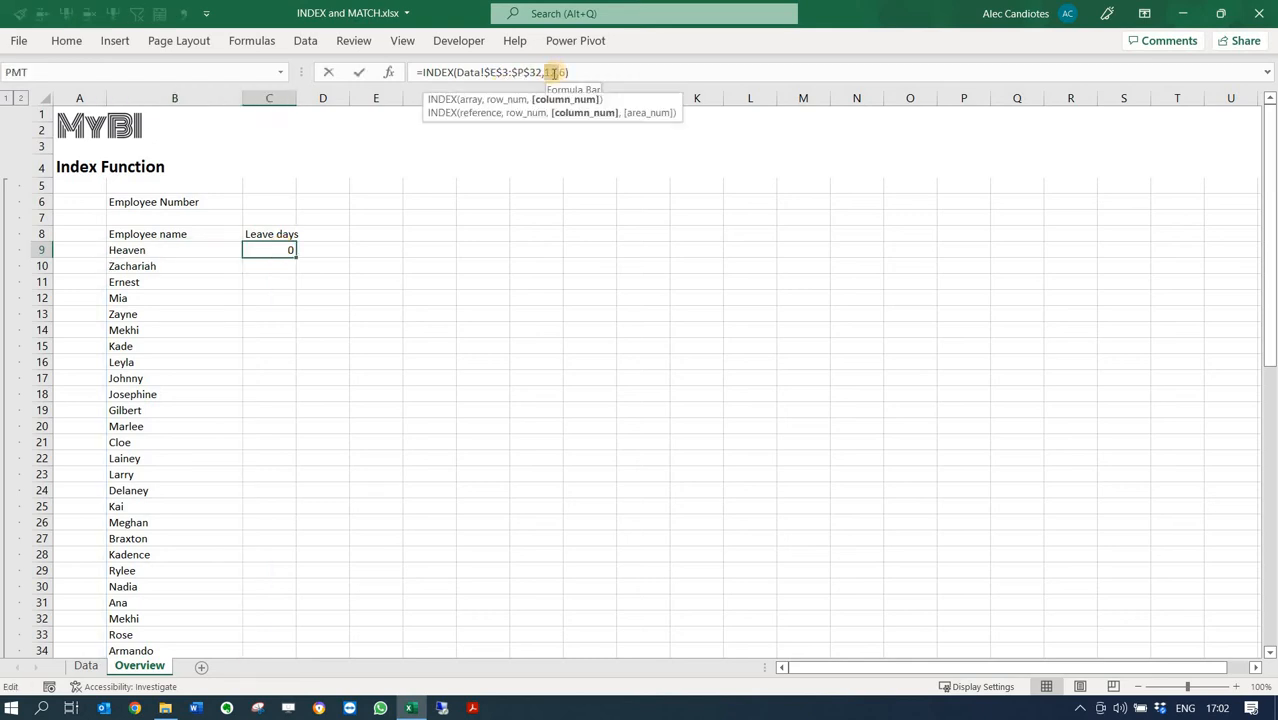
key(BackSpace)
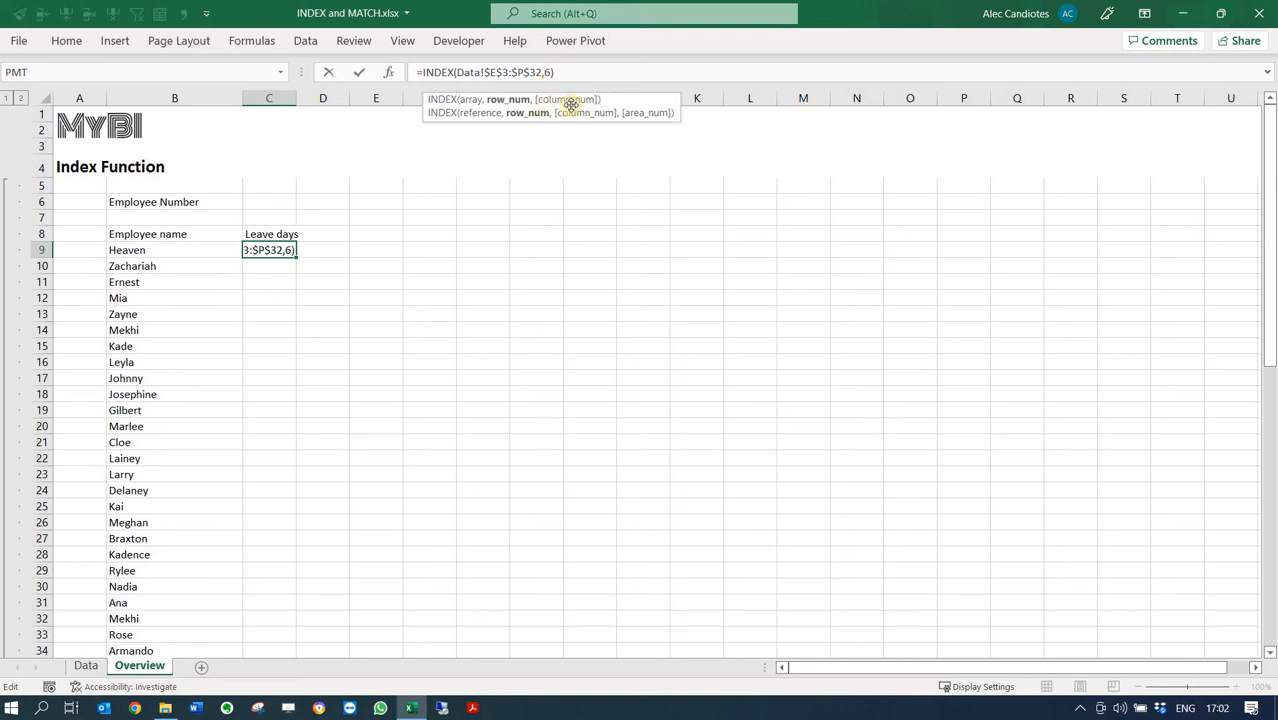
text(,)
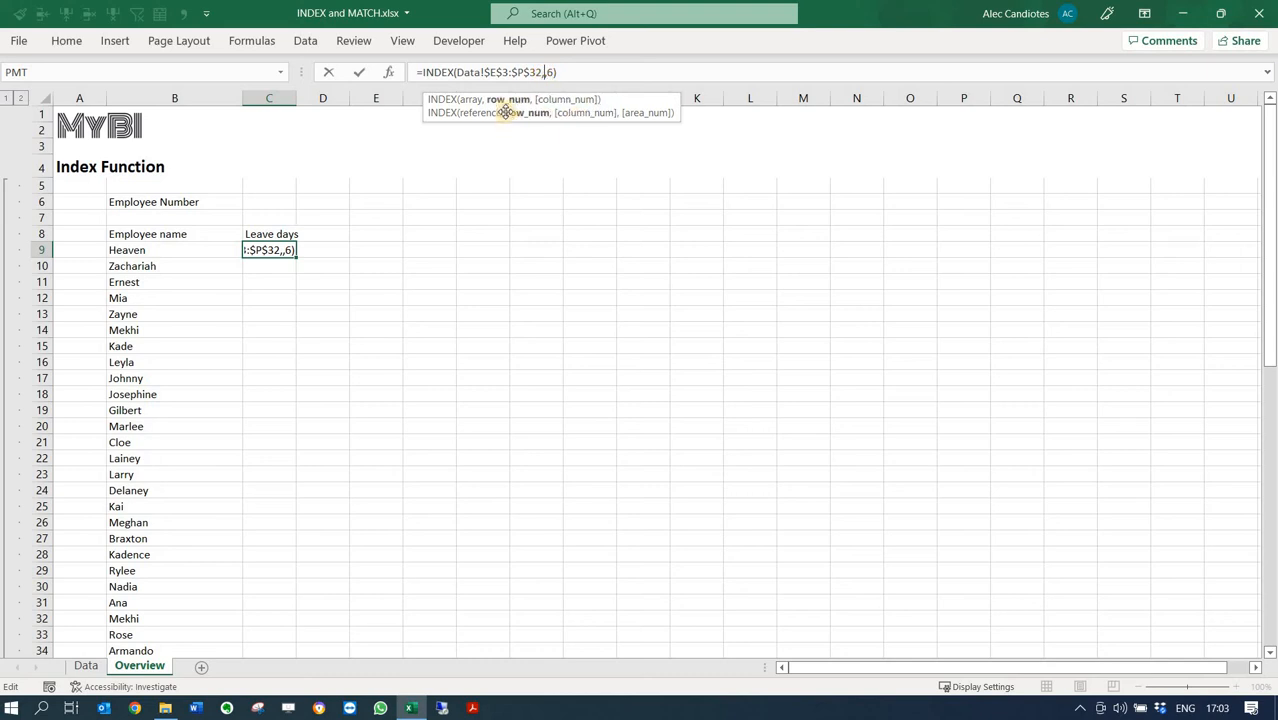
click(268, 202)
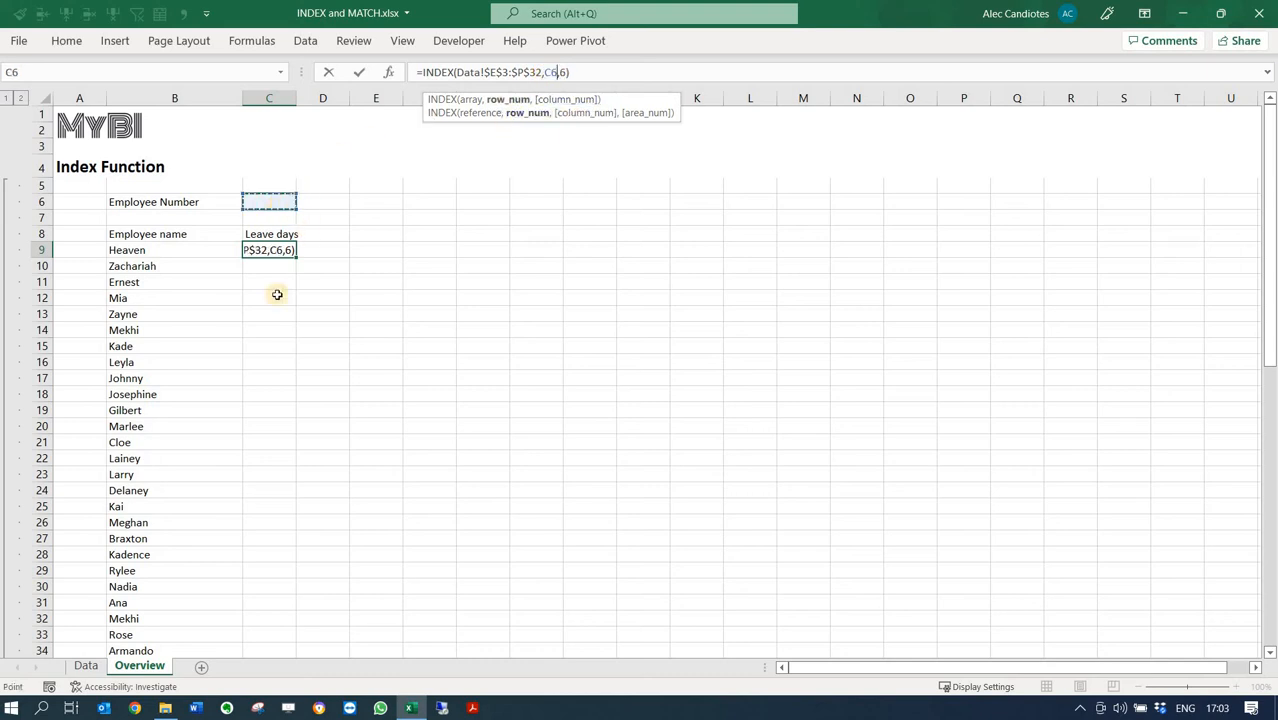
key(Return)
Enter employee number 1 in C6 and check the name and leave days returned in row 9.
key(Up)
key(Up)
key(Up)
key(Up)
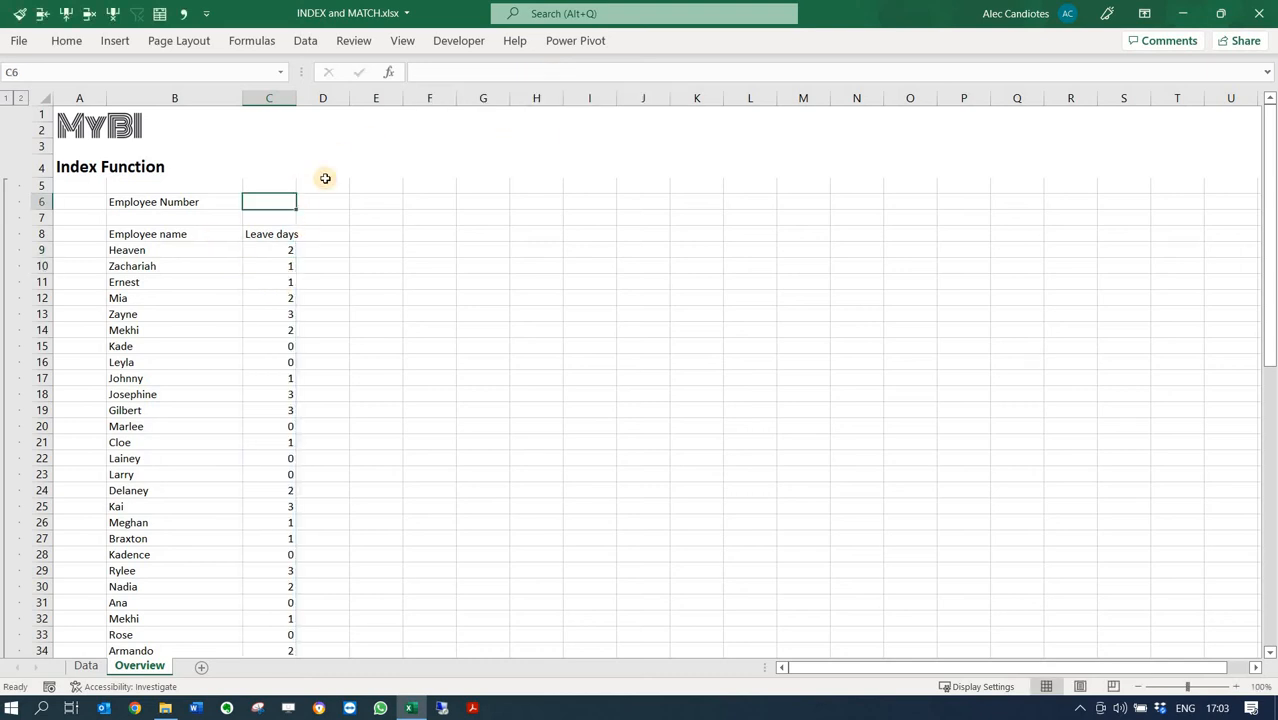
text(1)
key(Return)
key(Down)
key(Down)
key(Left)
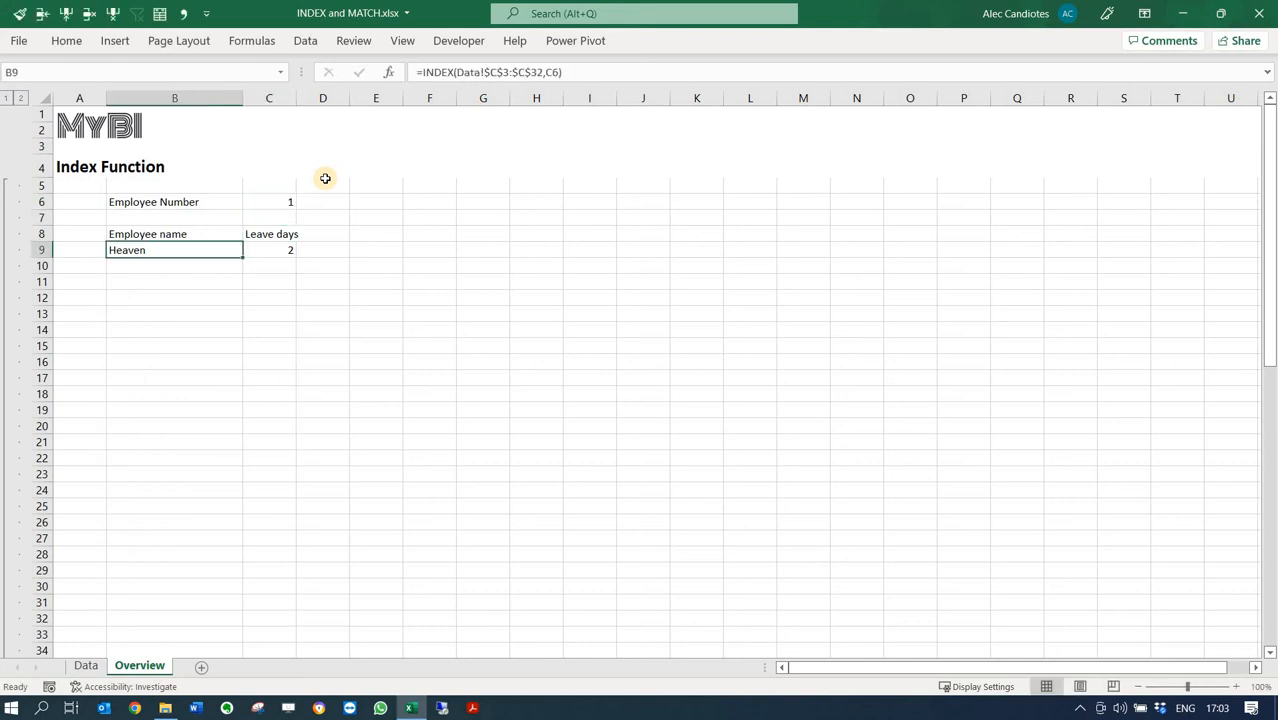
Change the employee number in C6 to 30.
key(Right)
key(Up)
key(Up)
key(Up)
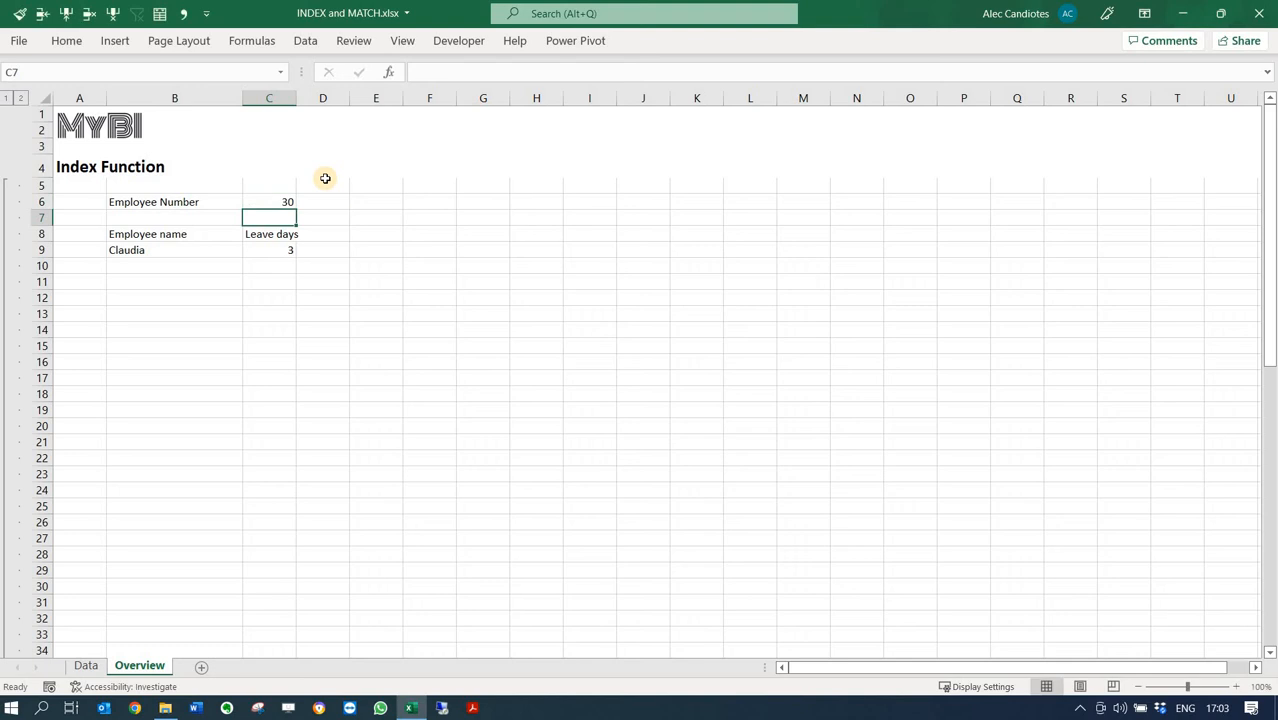
Set the employee number in C6 to 4 and check the name returned in B9.
key(Up)
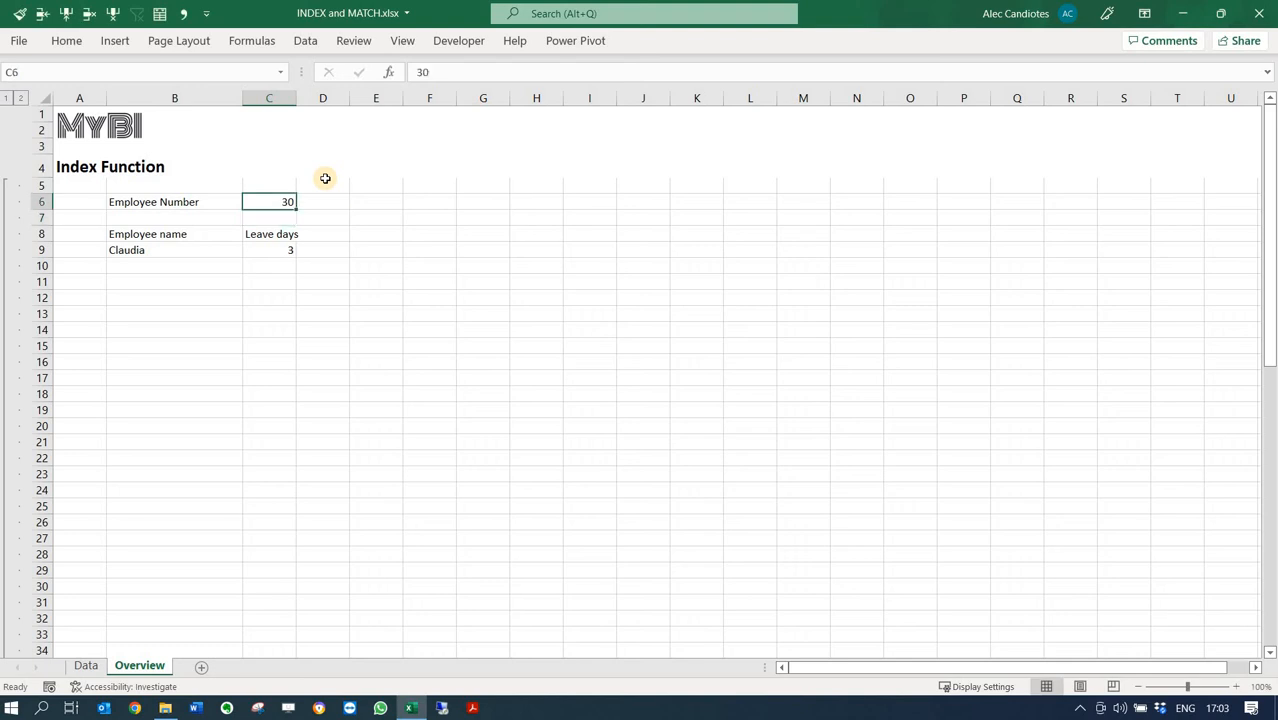
text(4)
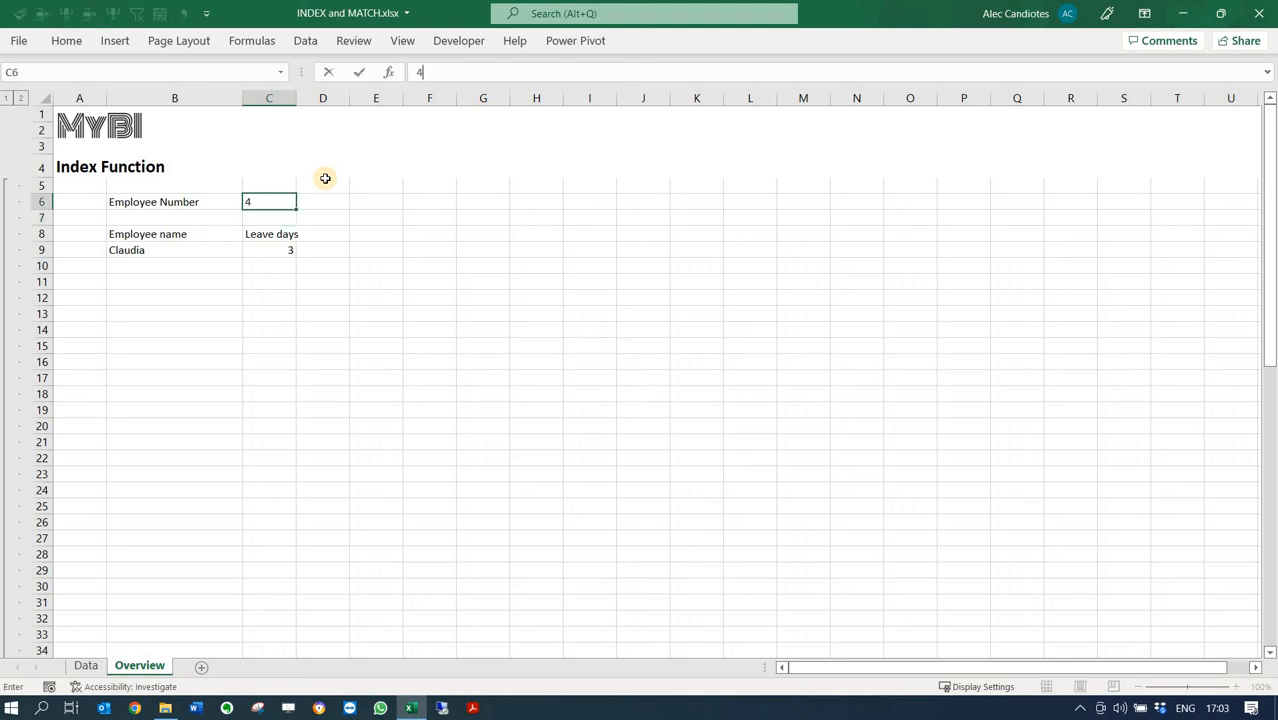
key(Return)
key(Down)
key(Left)
key(Down)
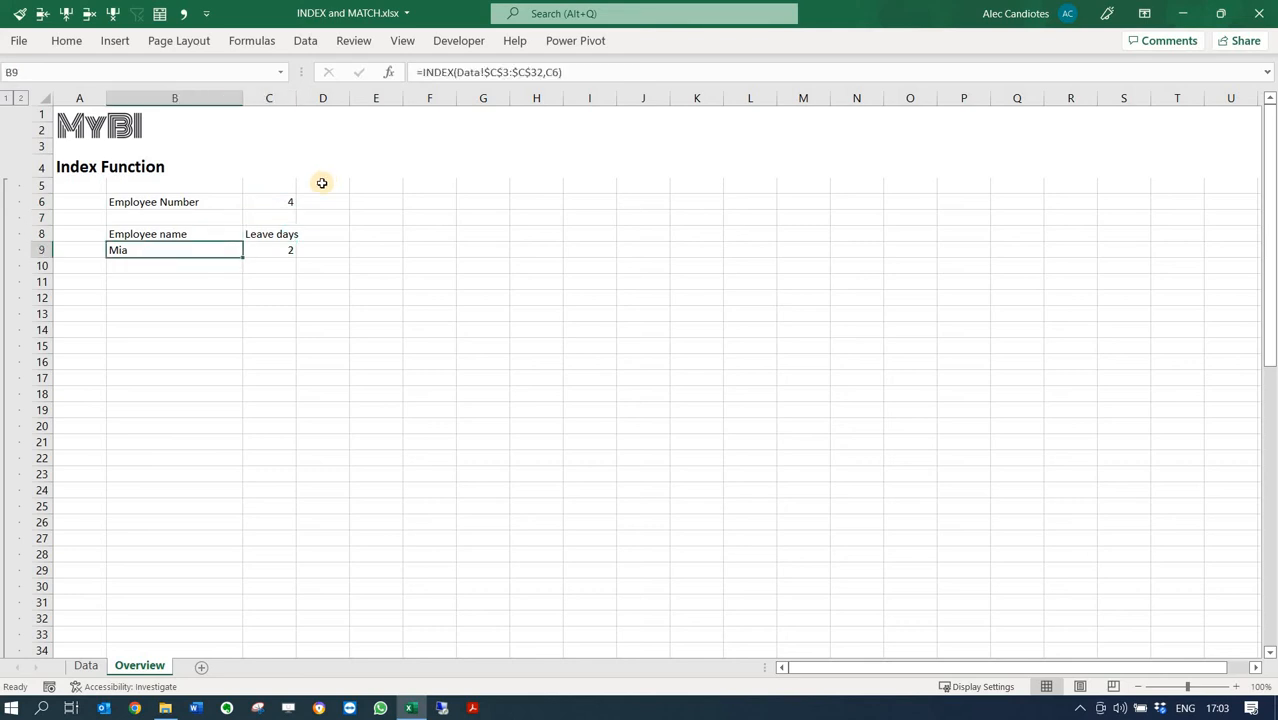
Add the headings "Row" in C5 and "Column" in D5 above the employee number input.
click(293, 181)
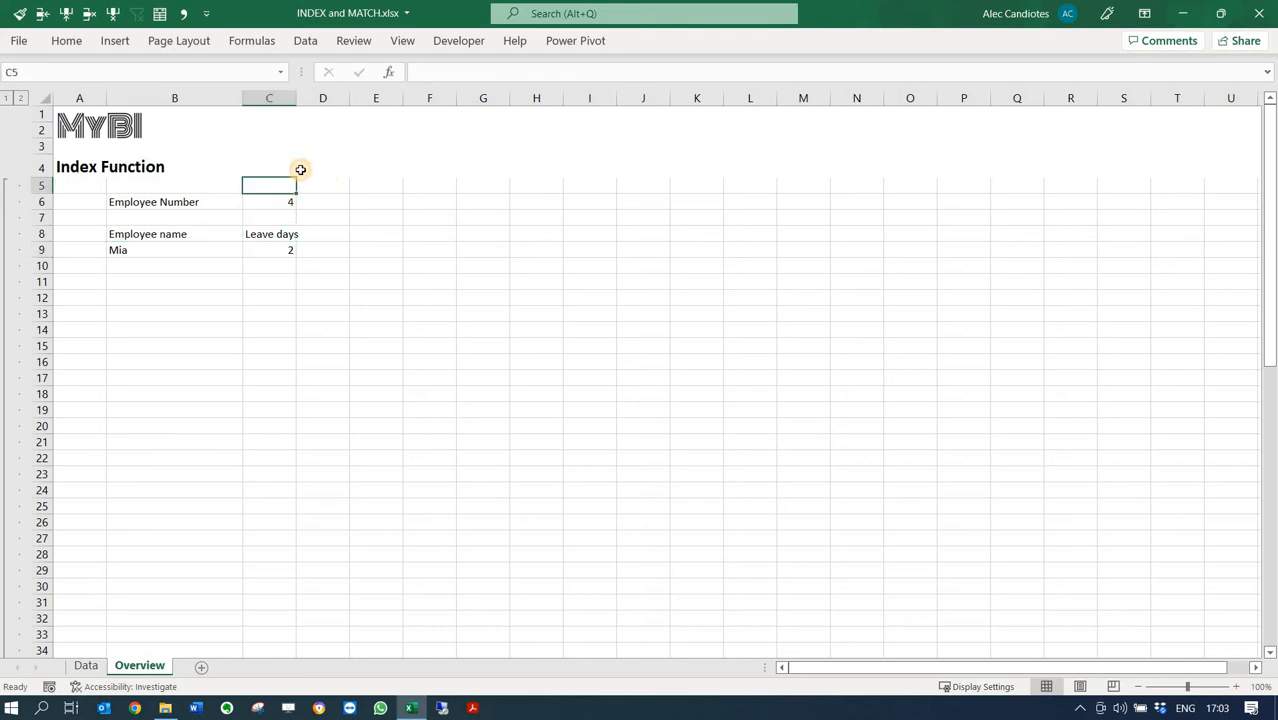
text(Row)
key(Tab)
text(C)
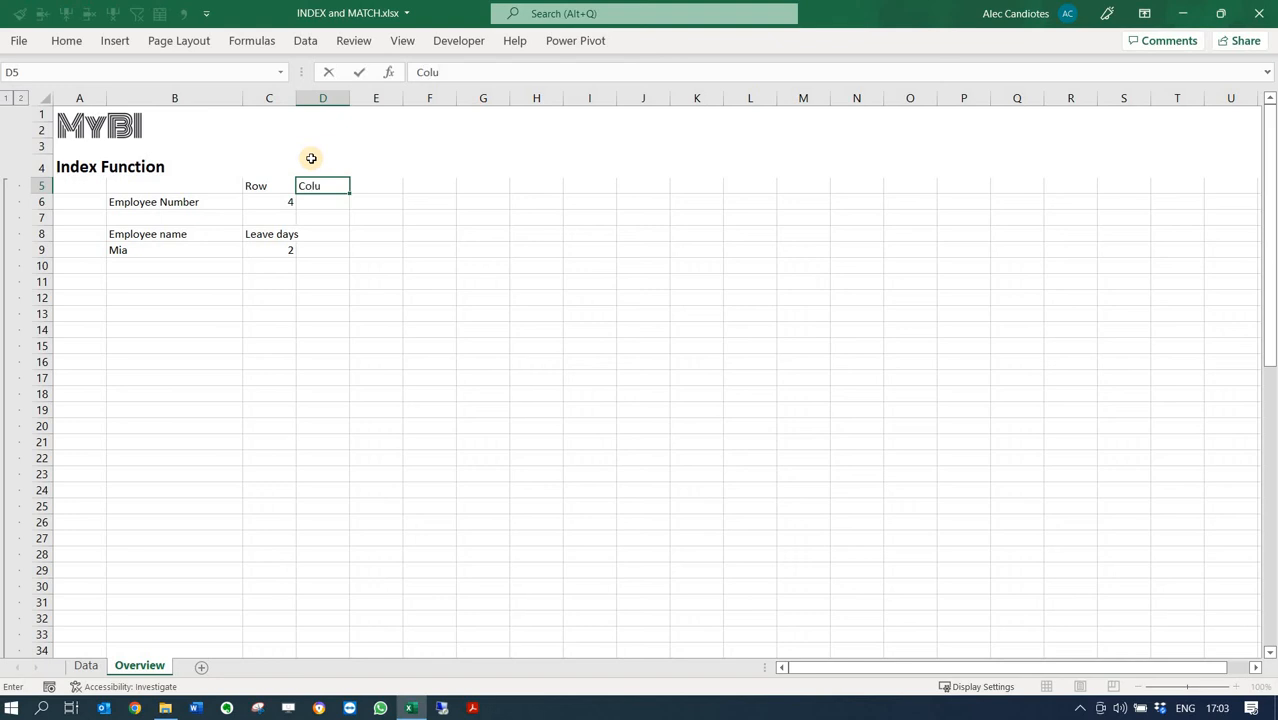
text(olumn)
key(Return)
key(Right)
key(Up)
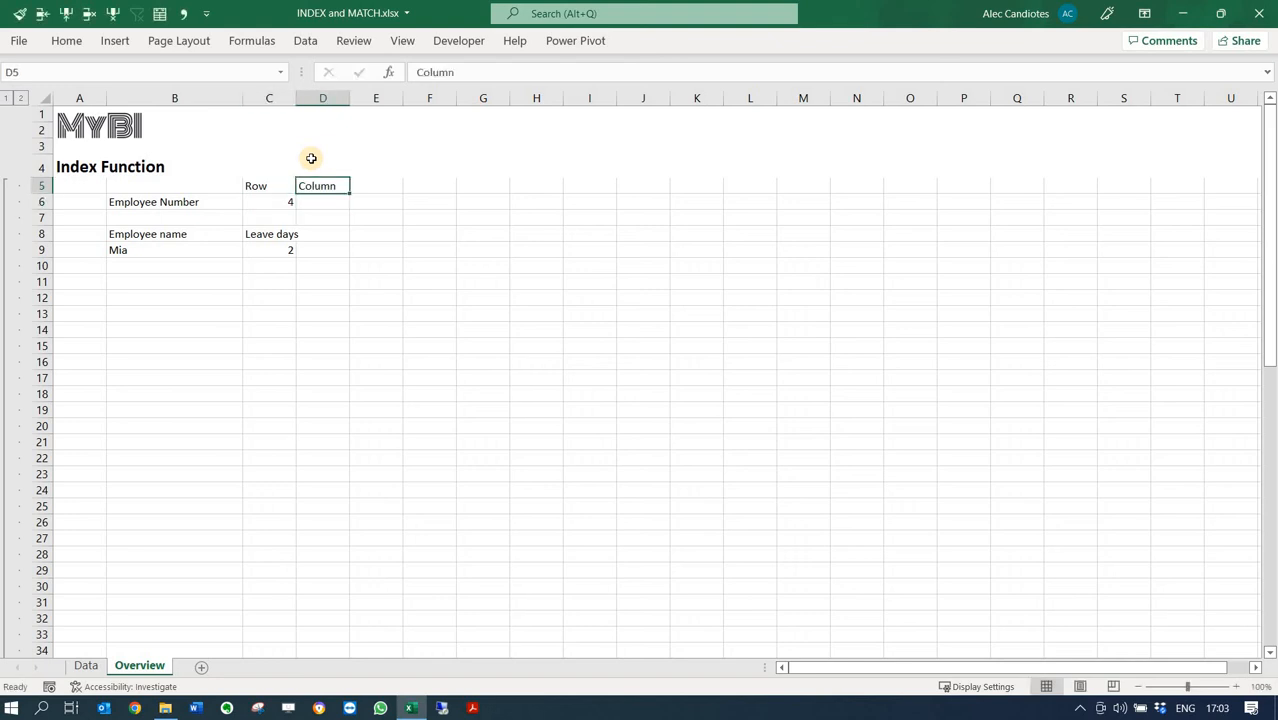
Replace the fixed column number in C9's INDEX formula with a reference to D6.
key(Down)
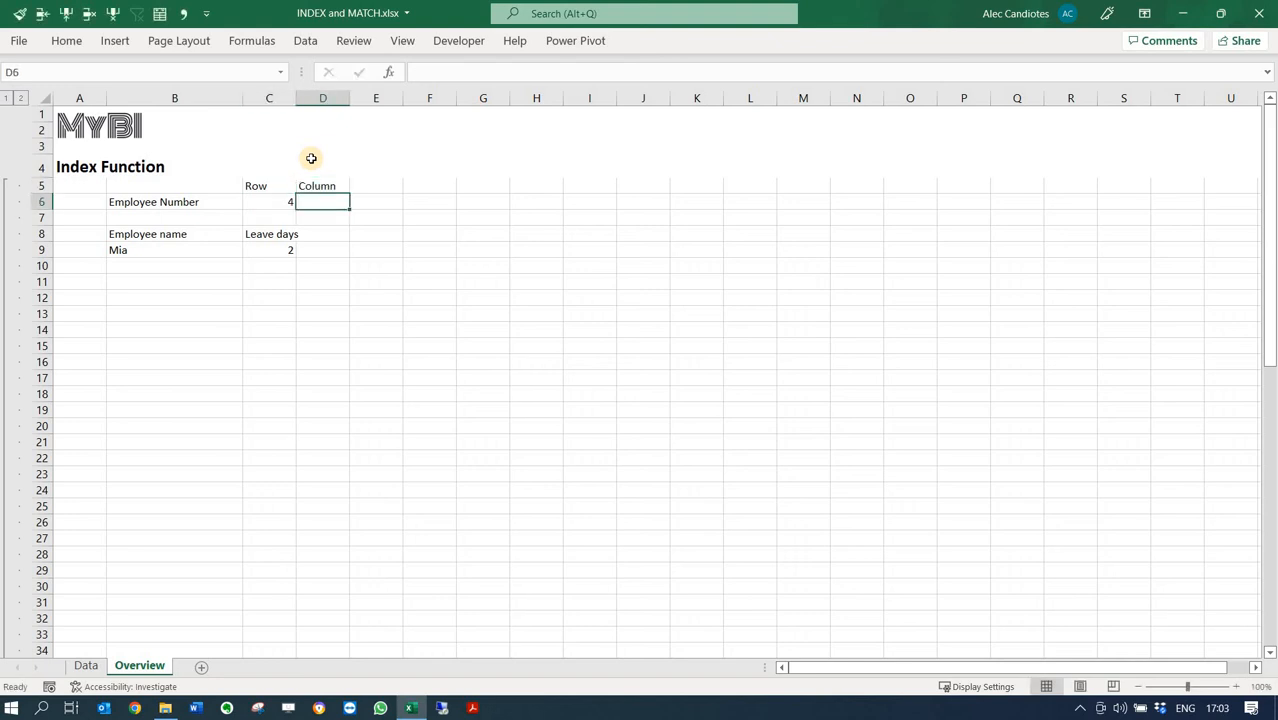
click(261, 248)
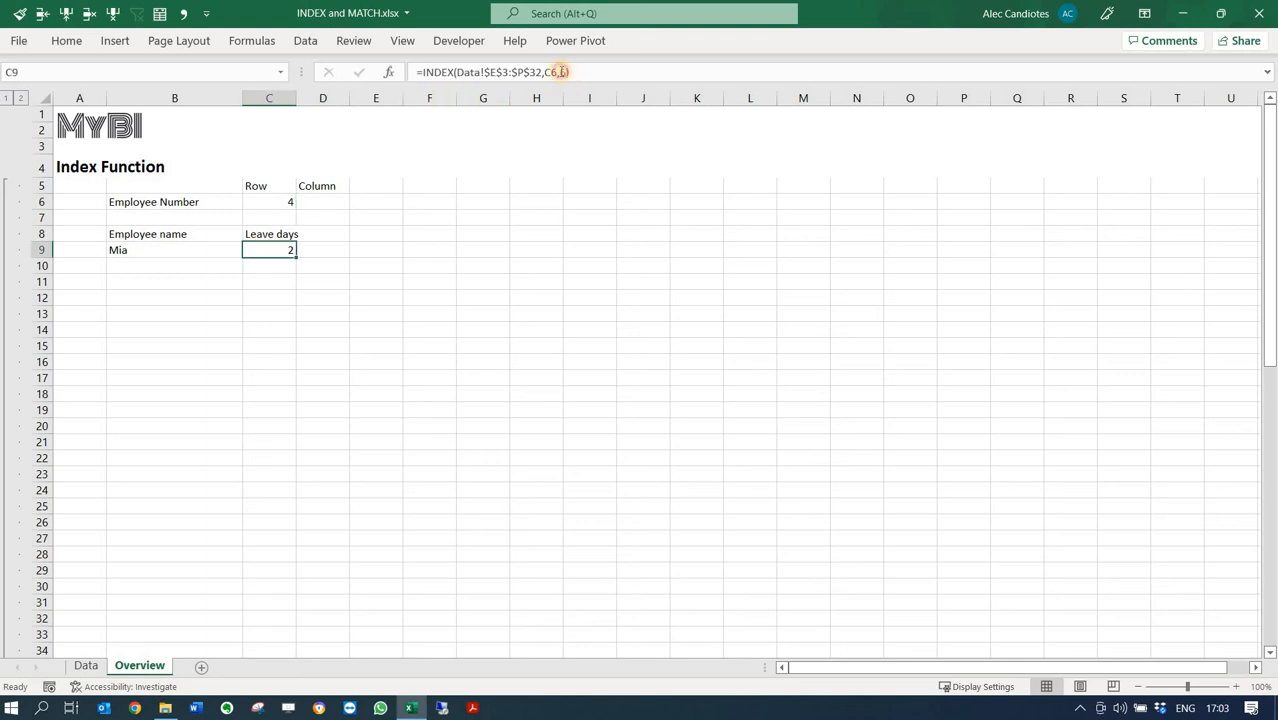
double_click(563, 72)
text(6)
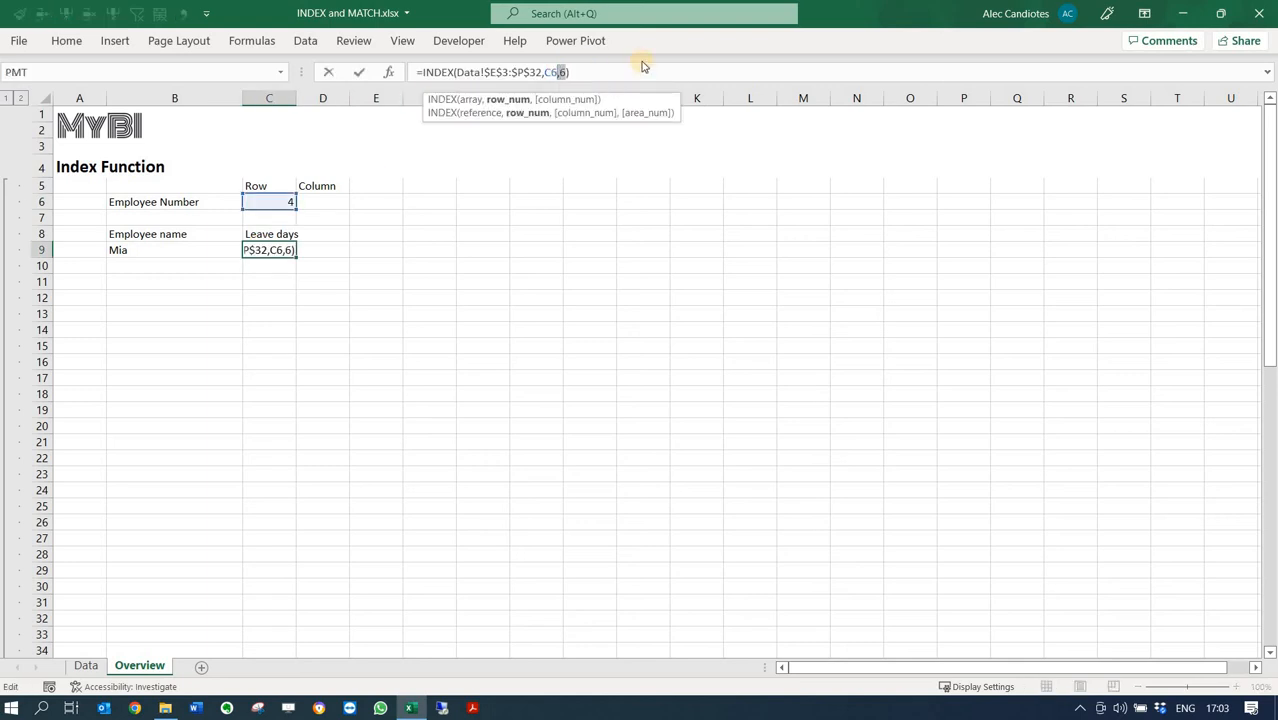
click(319, 200)
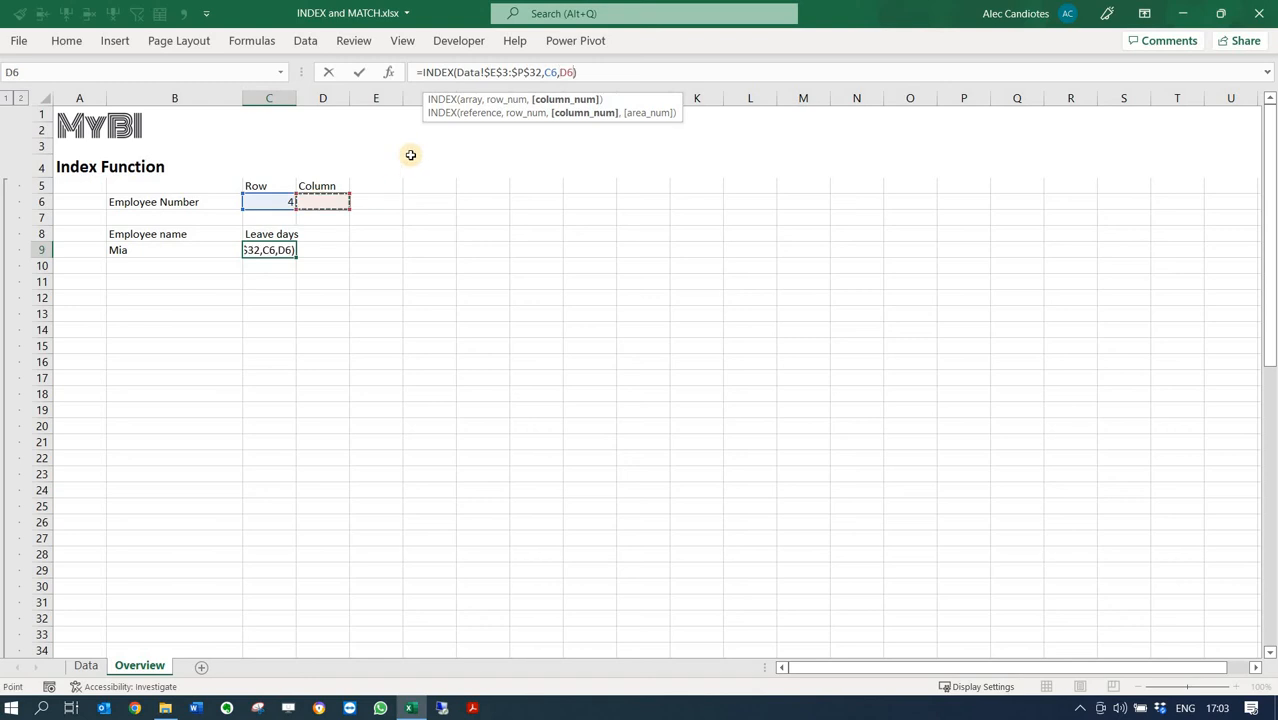
key(Return)
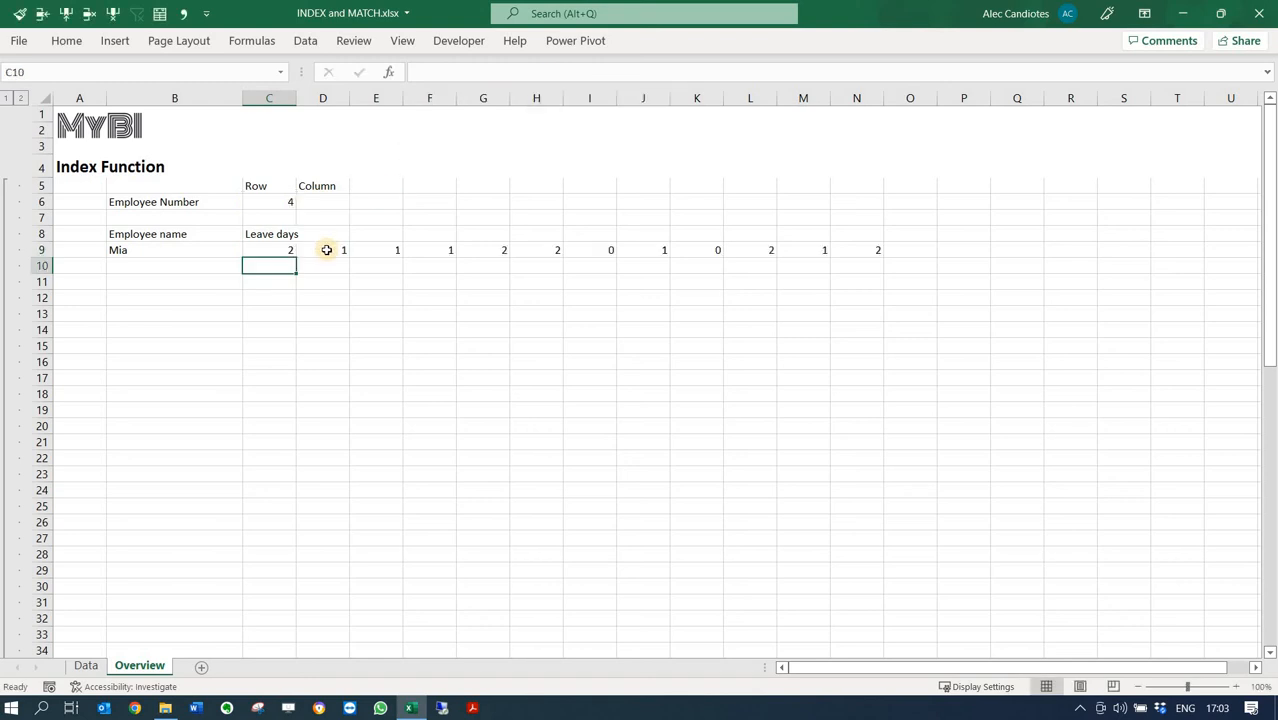
Examine the leave days spilled across row 9 and compare the range with the twelve leave-month columns on the Data sheet.
click(271, 250)
drag(271, 250, 880, 250)
click(598, 421)
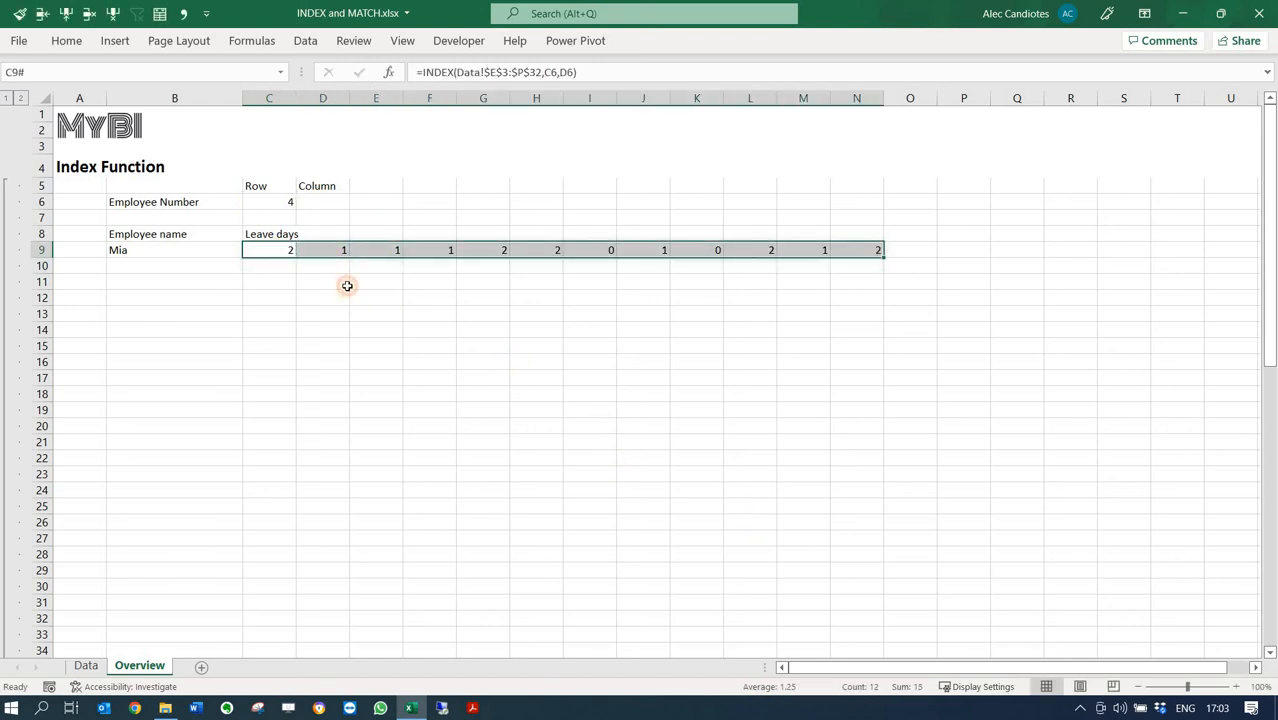
click(85, 666)
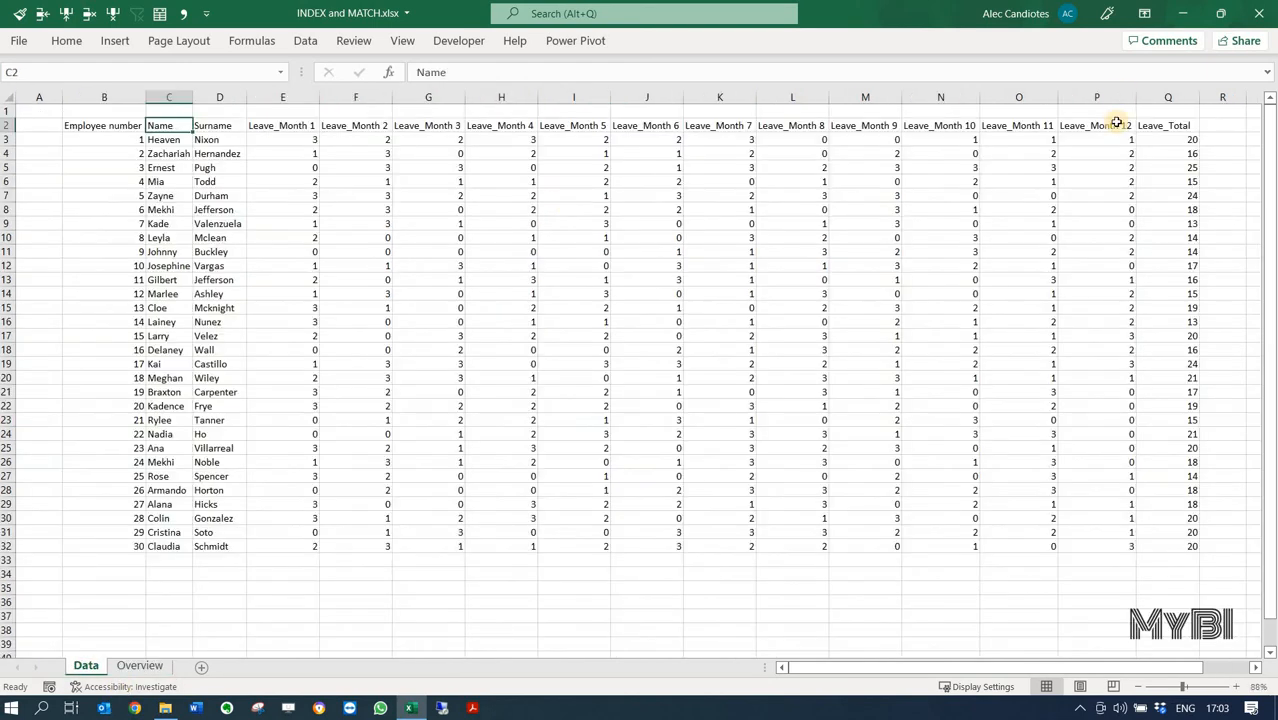
click(1110, 142)
drag(381, 142, 287, 143)
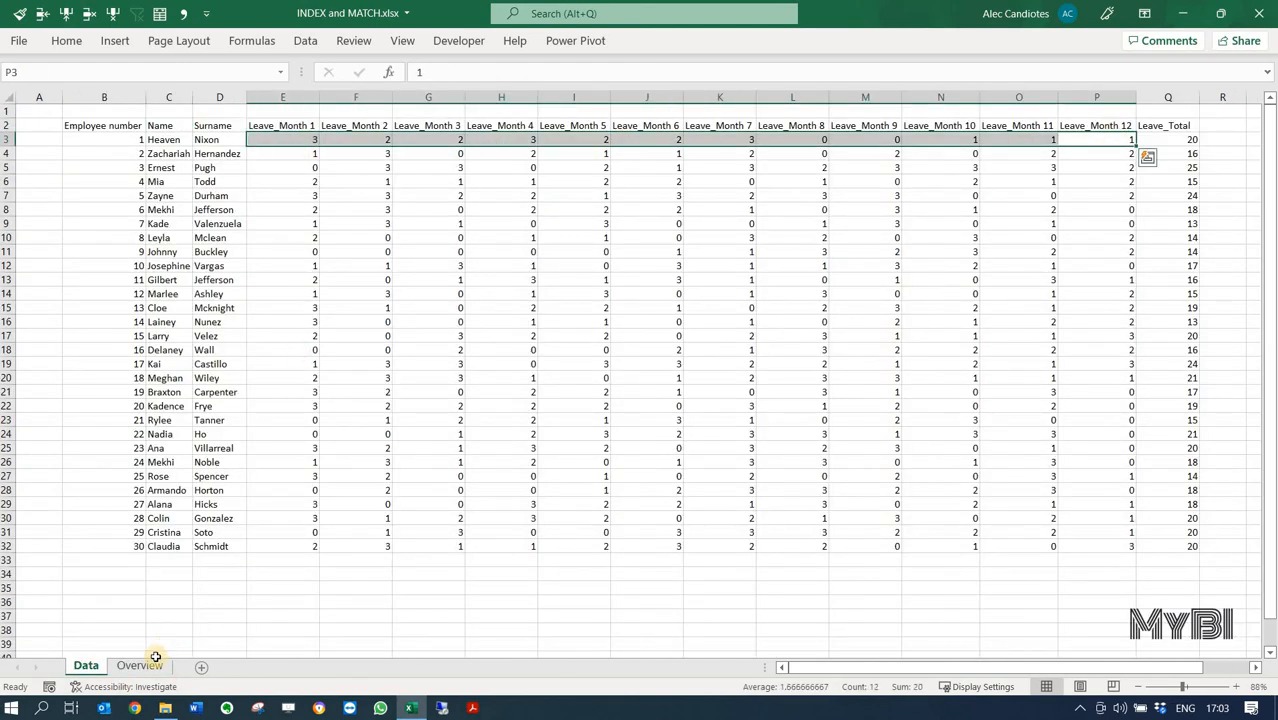
click(139, 665)
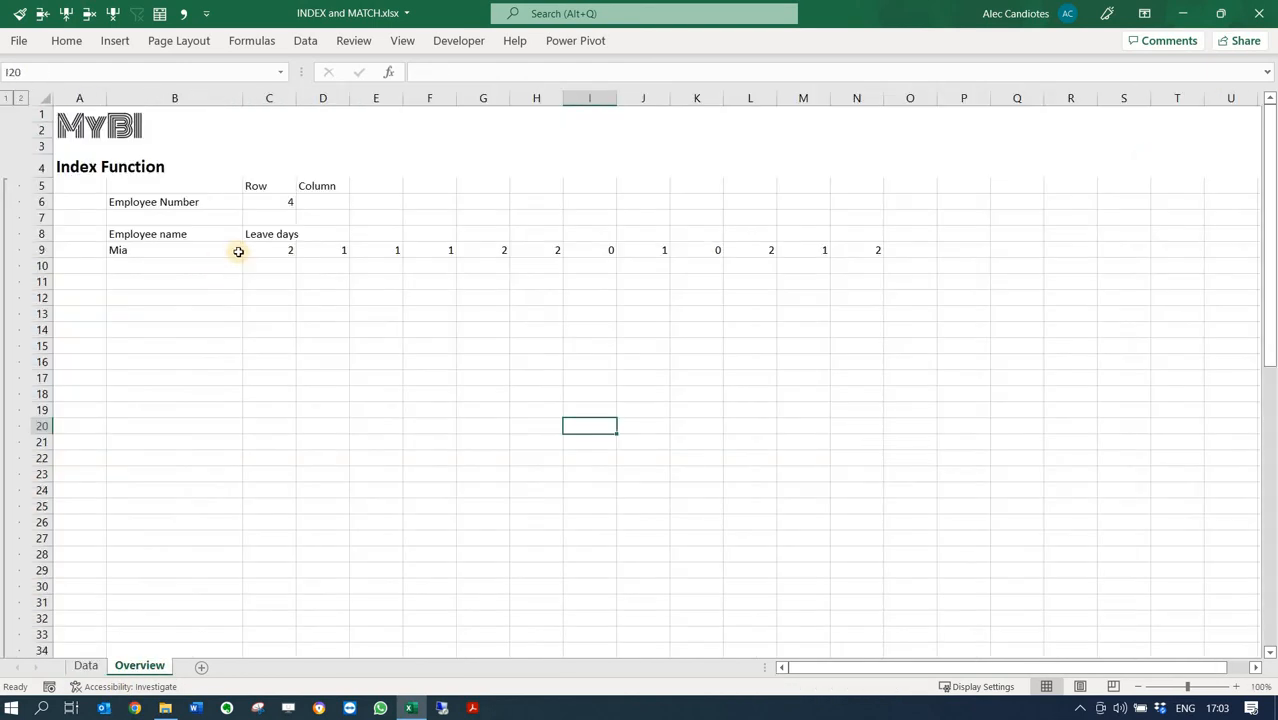
Enter employee number 4 and then 5 in C6, and check the leave days returned across row 9.
click(286, 198)
text(4)
key(ctrl+Return)
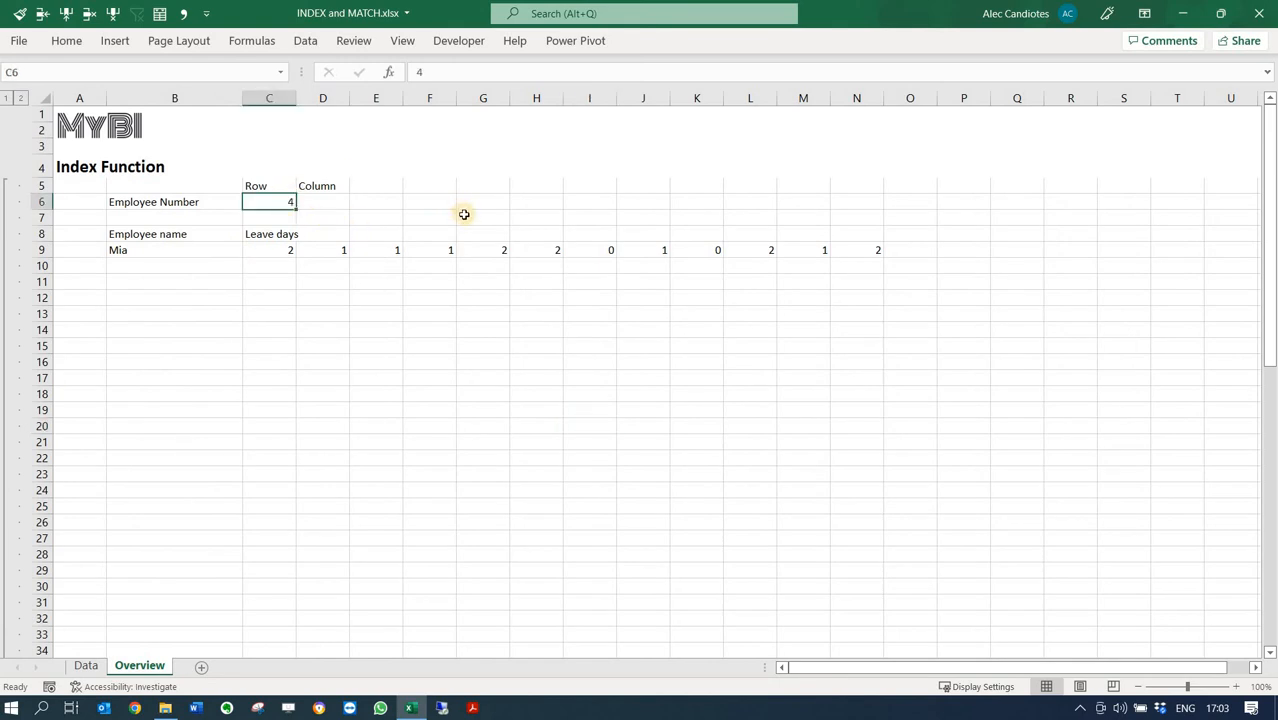
text(5)
key(Return)
key(Return)
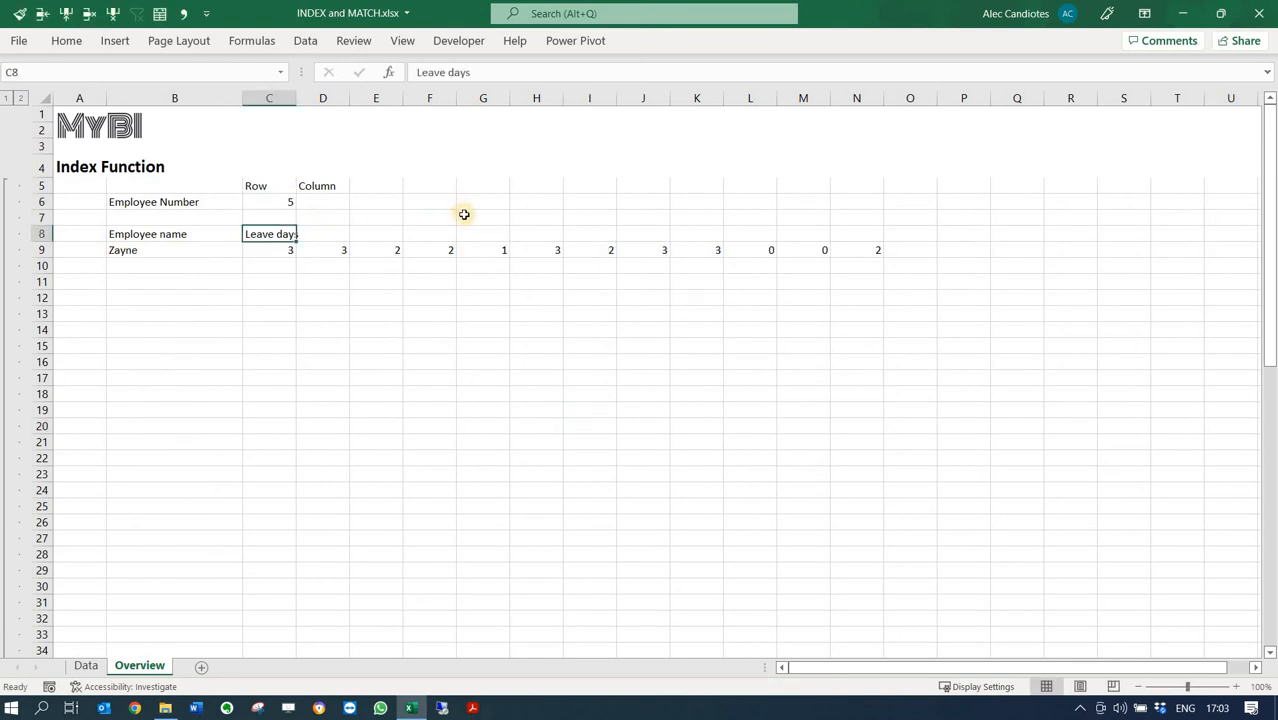
key(Return)
key(ctrl+shift+Right)
key(Tab)
key(Tab)
key(Tab)
key(Tab)
key(Tab)
key(Tab)
key(shift+Tab)
key(shift+Tab)
key(Up)
key(Left)
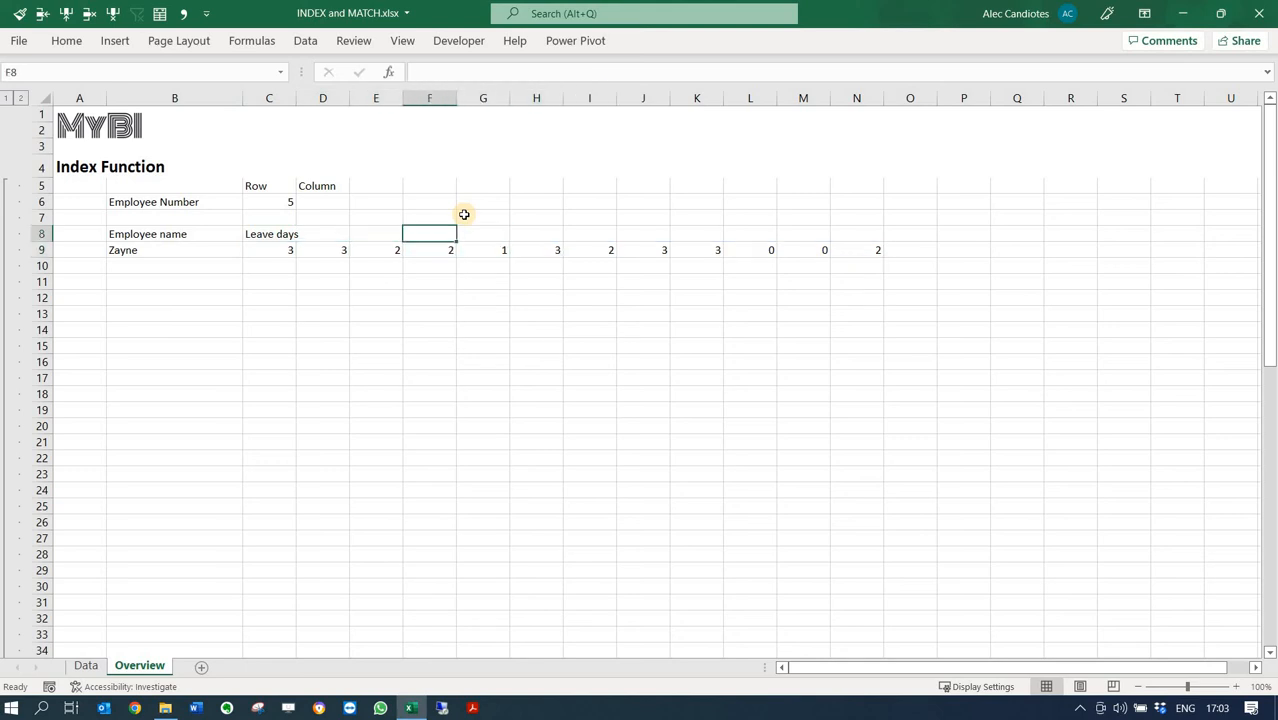
Enter column number 5 in D6 and check the name and leave days returned in row 9.
key(Left)
key(Left)
key(Up)
key(Up)
text(5)
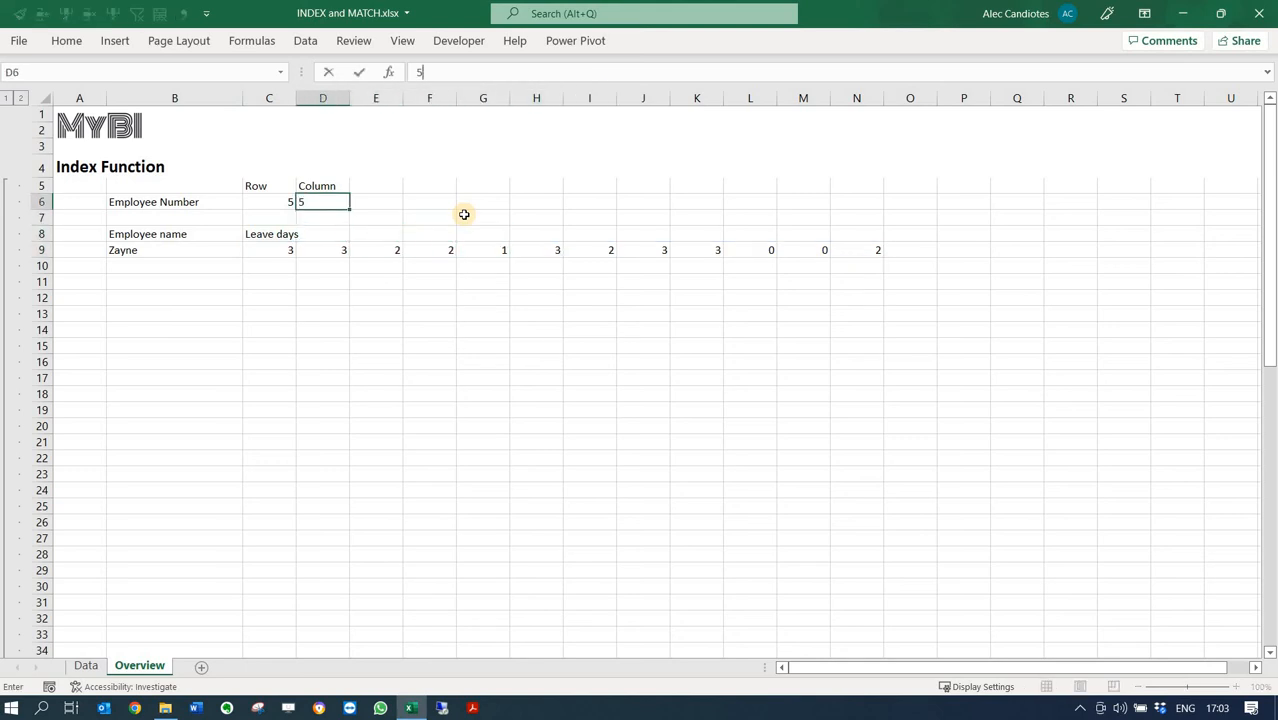
key(Return)
key(Down)
key(Down)
key(Left)
key(Right)
key(Up)
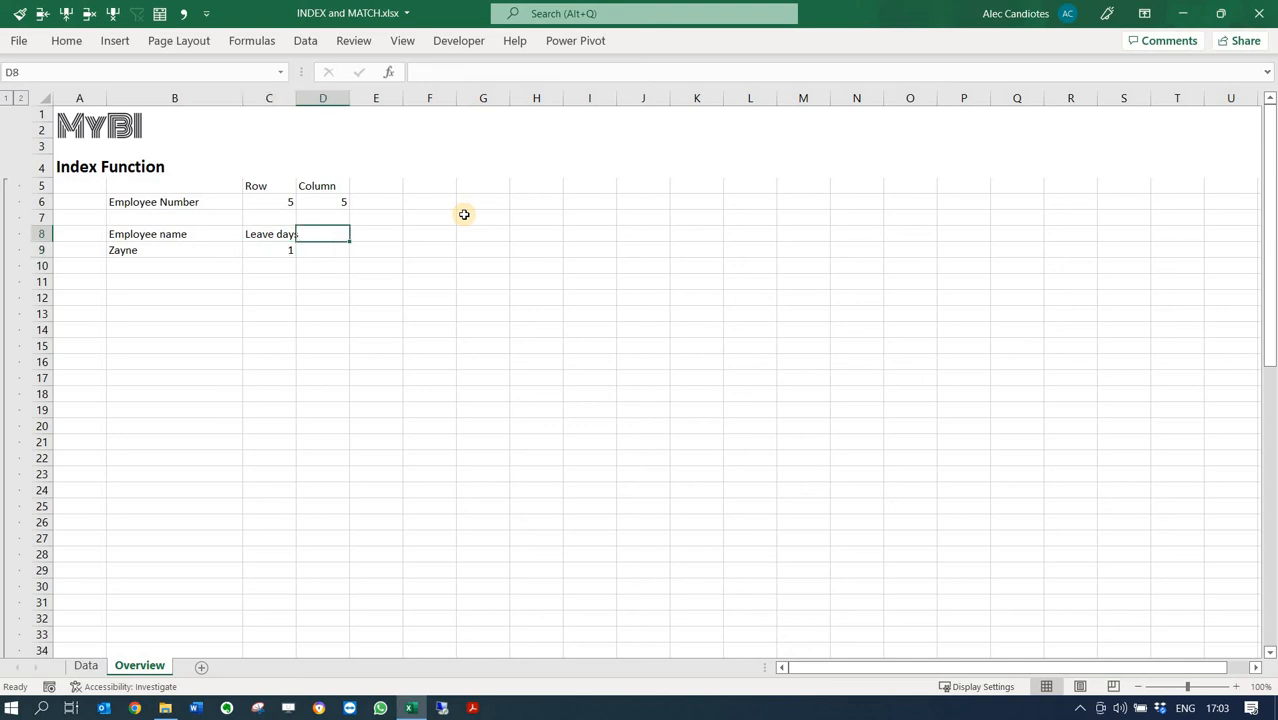
Change the column number in D6 to 7.
key(Up)
key(Up)
text(7)
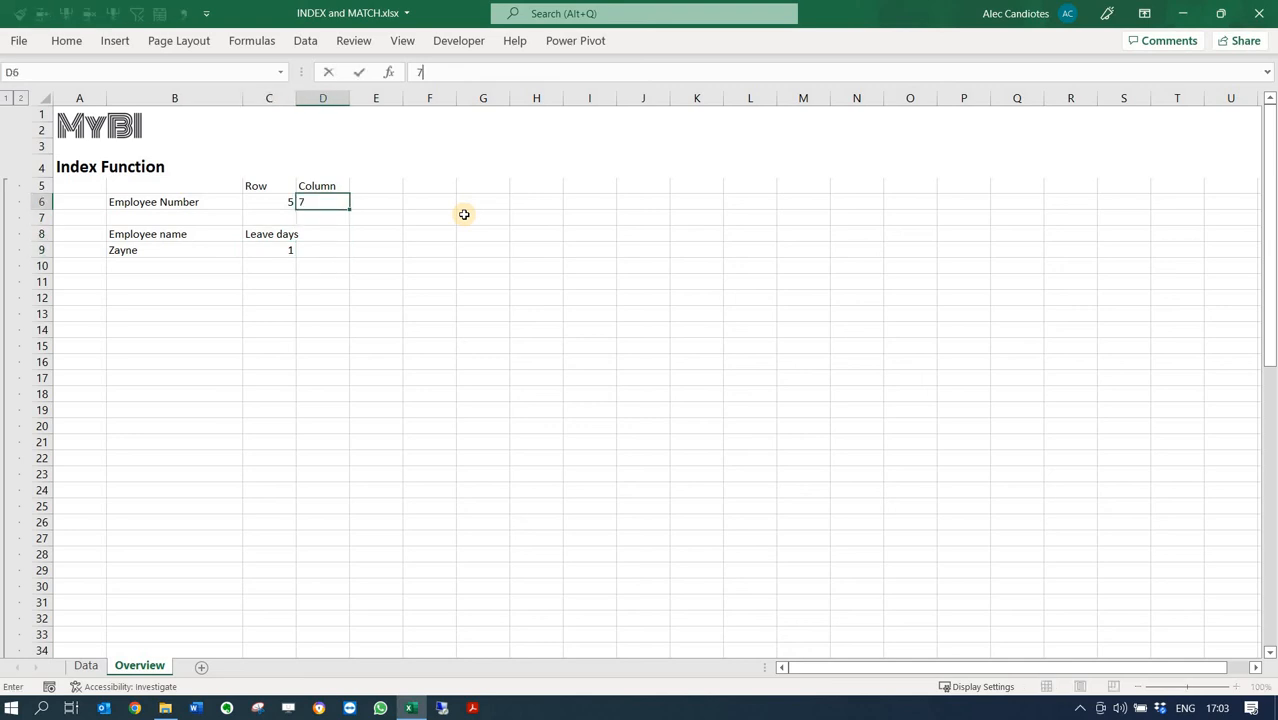
key(Return)
Set the employee number in C6 to 24 and check the name and leave days in row 9.
key(Up)
key(Left)
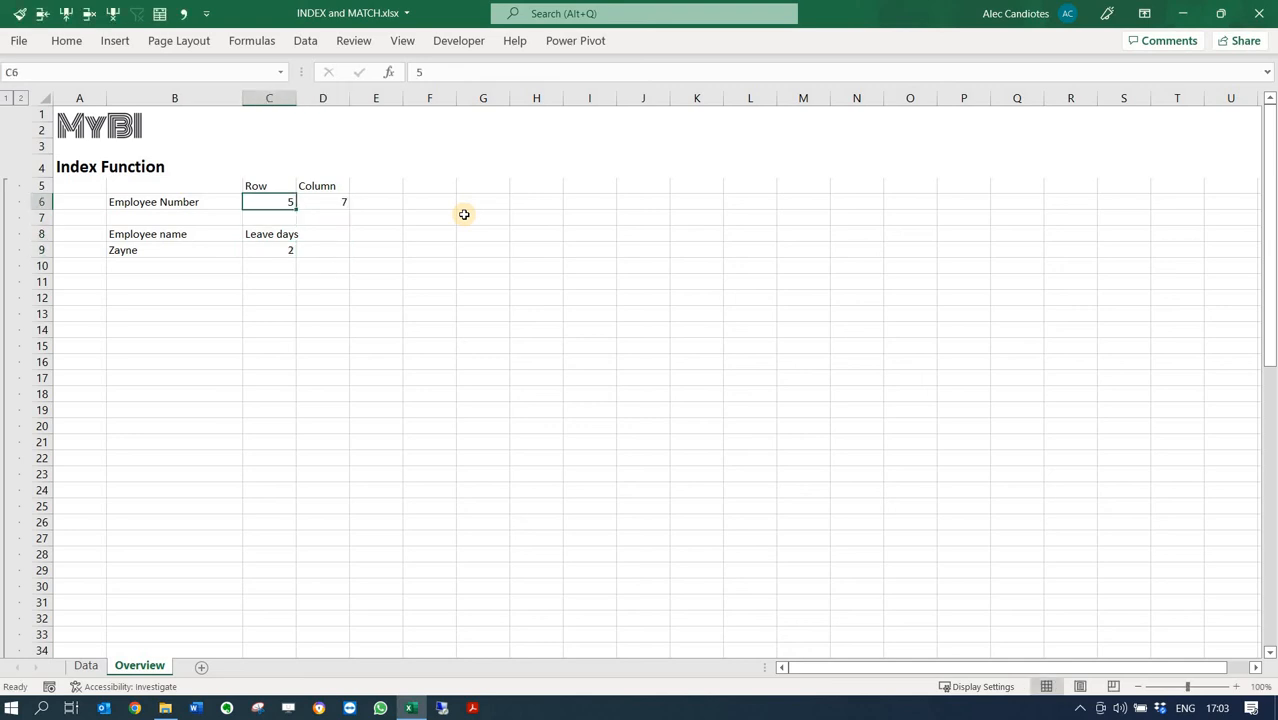
text(3)
key(BackSpace)
text(4)
key(Return)
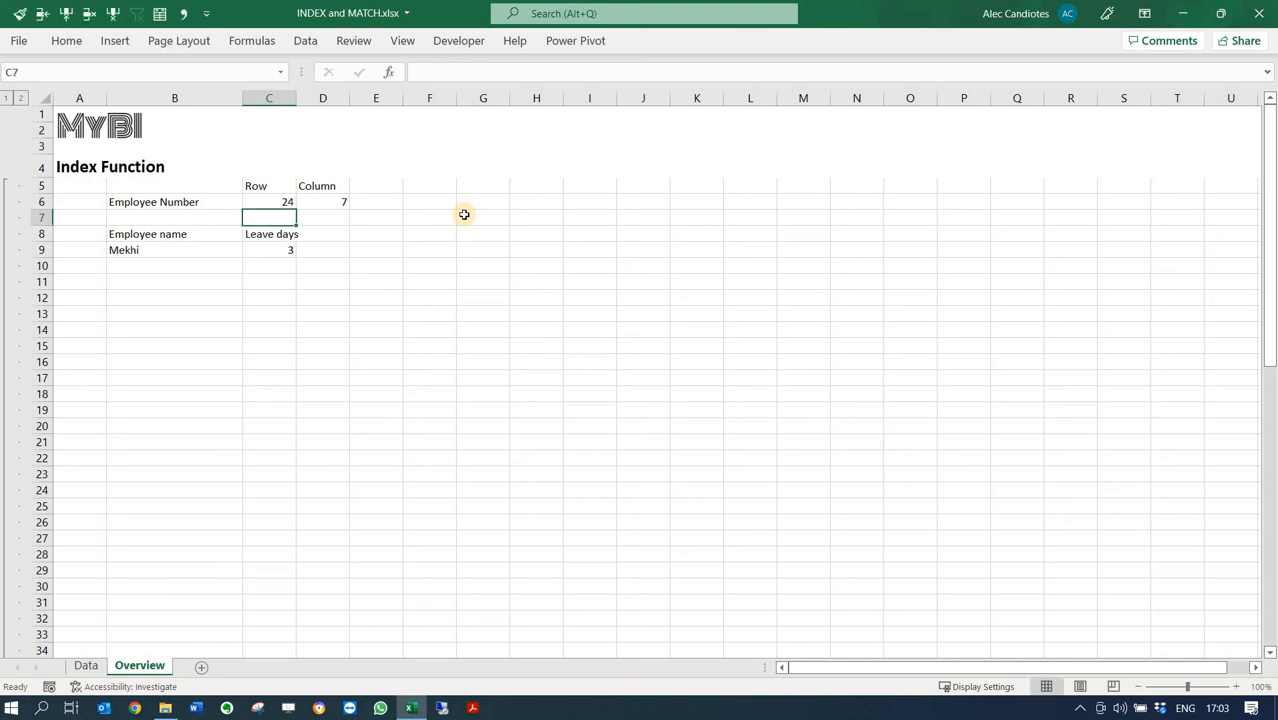
key(Down)
key(Down)
key(Left)
key(Right)
key(Up)
key(Up)
key(Up)
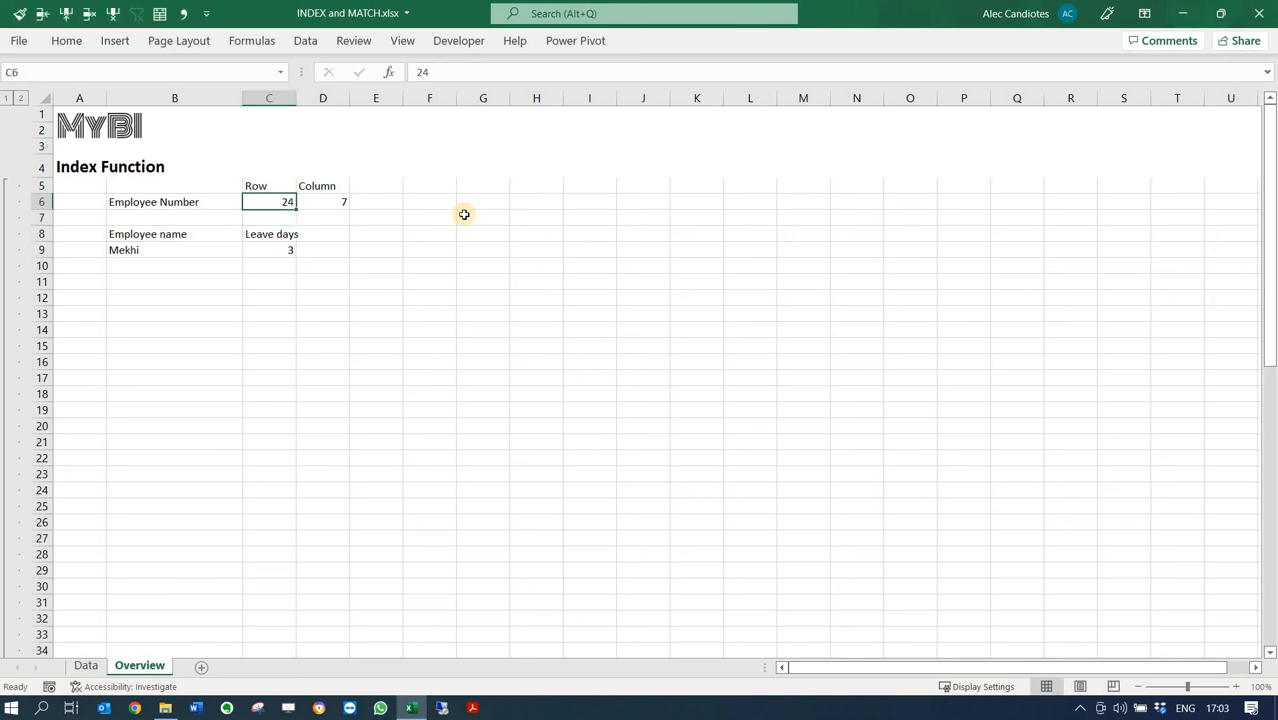
Change the employee number in C6 to 22 and then to 26.
text(22)
key(Return)
key(Down)
key(Up)
key(Up)
text(26)
key(Return)
key(Down)
key(Down)
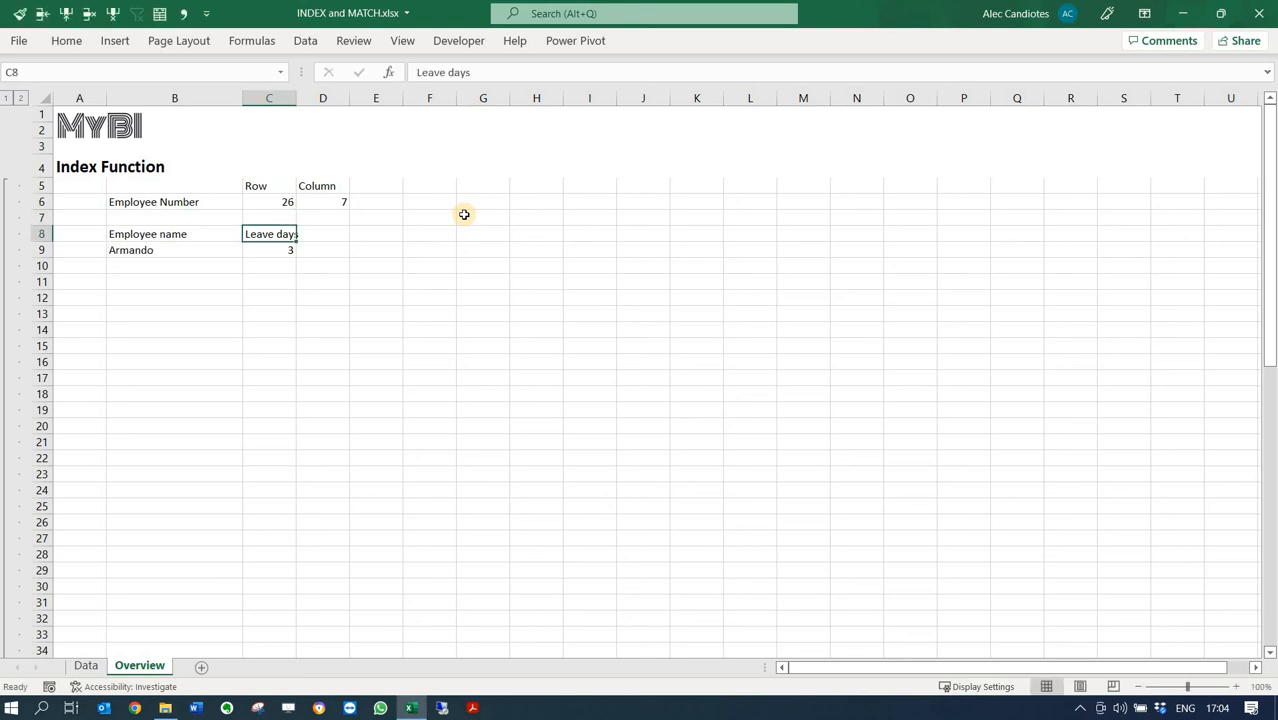
Review the INDEX formula in C9 and its leave data on the Data sheet.
click(598, 71)
key(Escape)
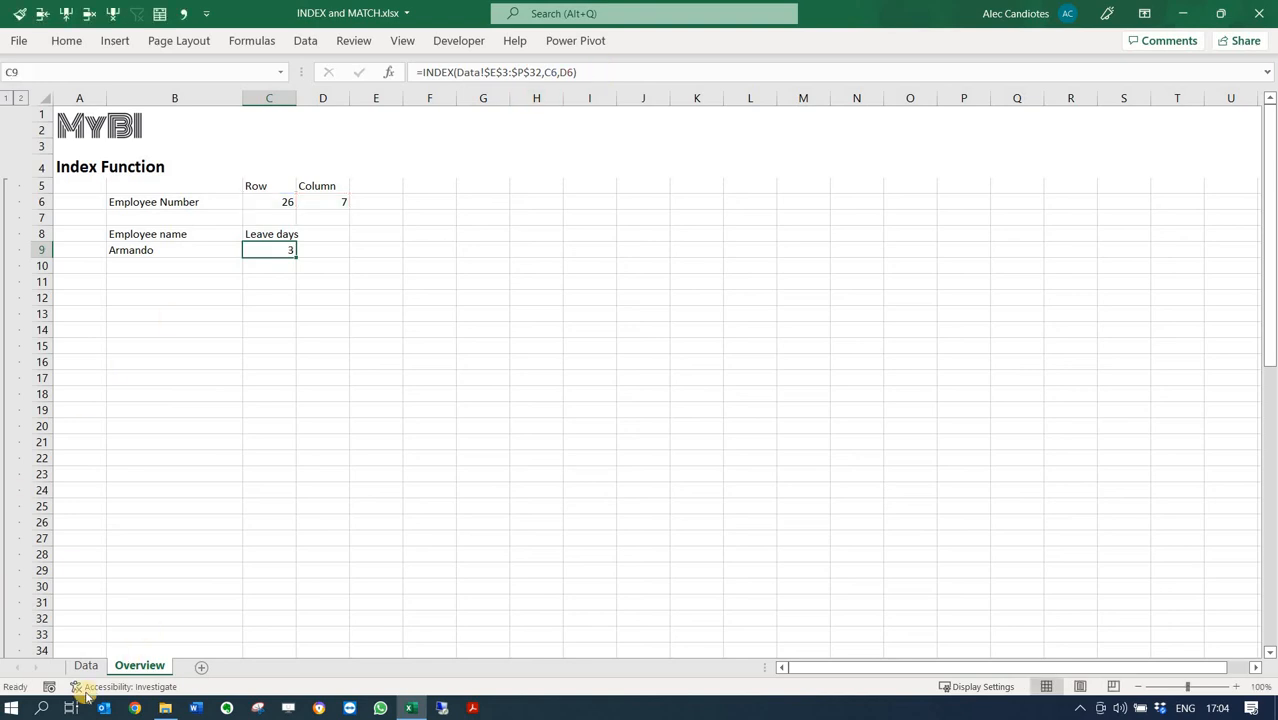
click(87, 665)
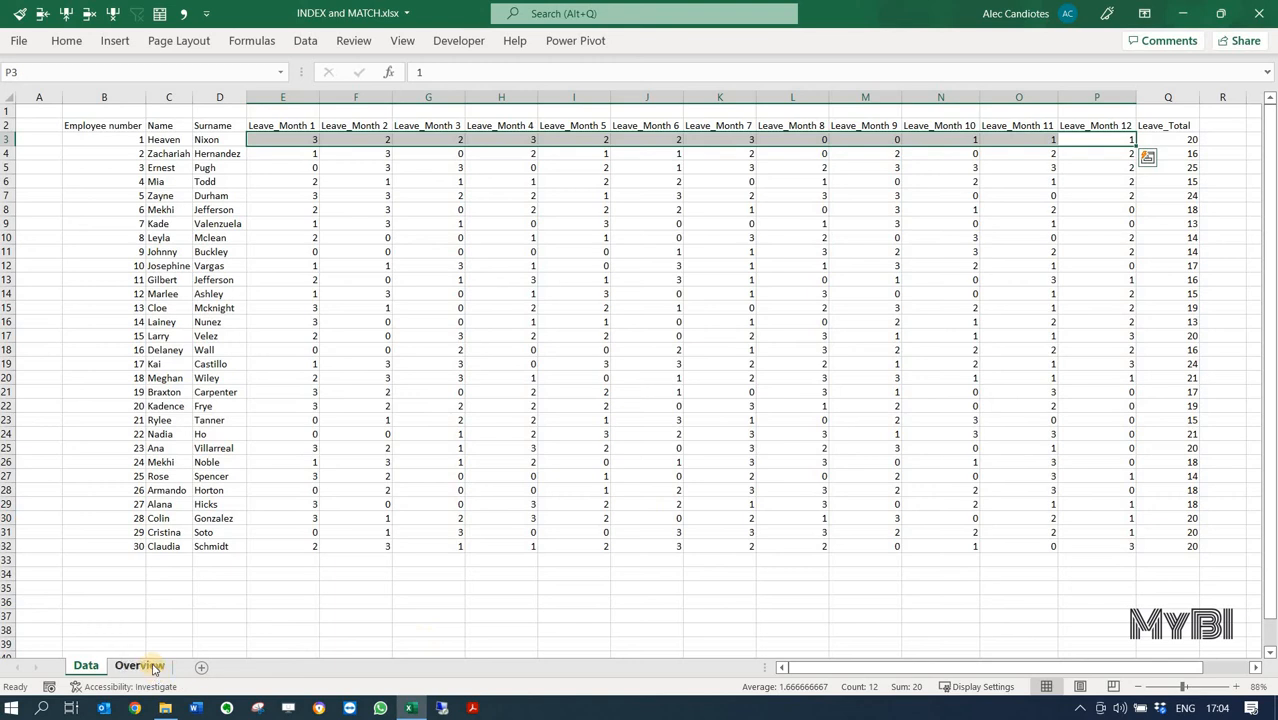
click(122, 667)
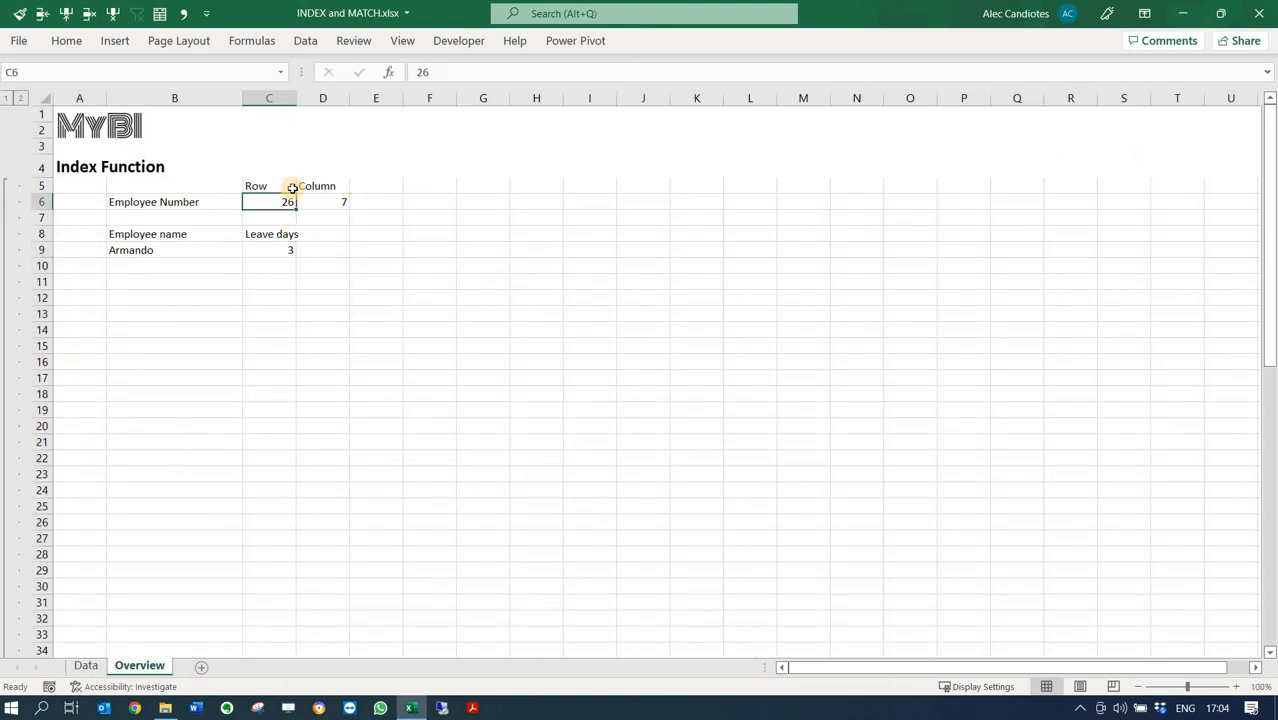
Try employee numbers 30 and 1 in C6 and check the leave days returned in C9.
text(30)
key(Return)
click(268, 246)
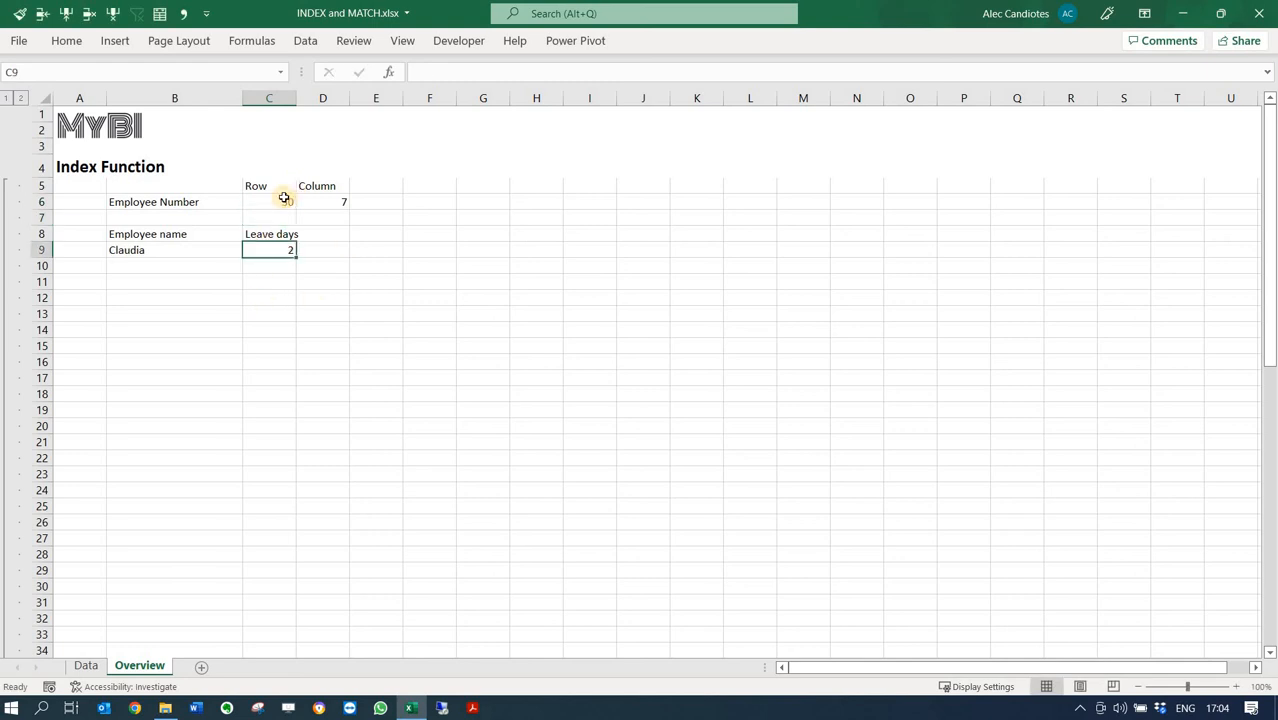
click(280, 200)
text(1)
key(Return)
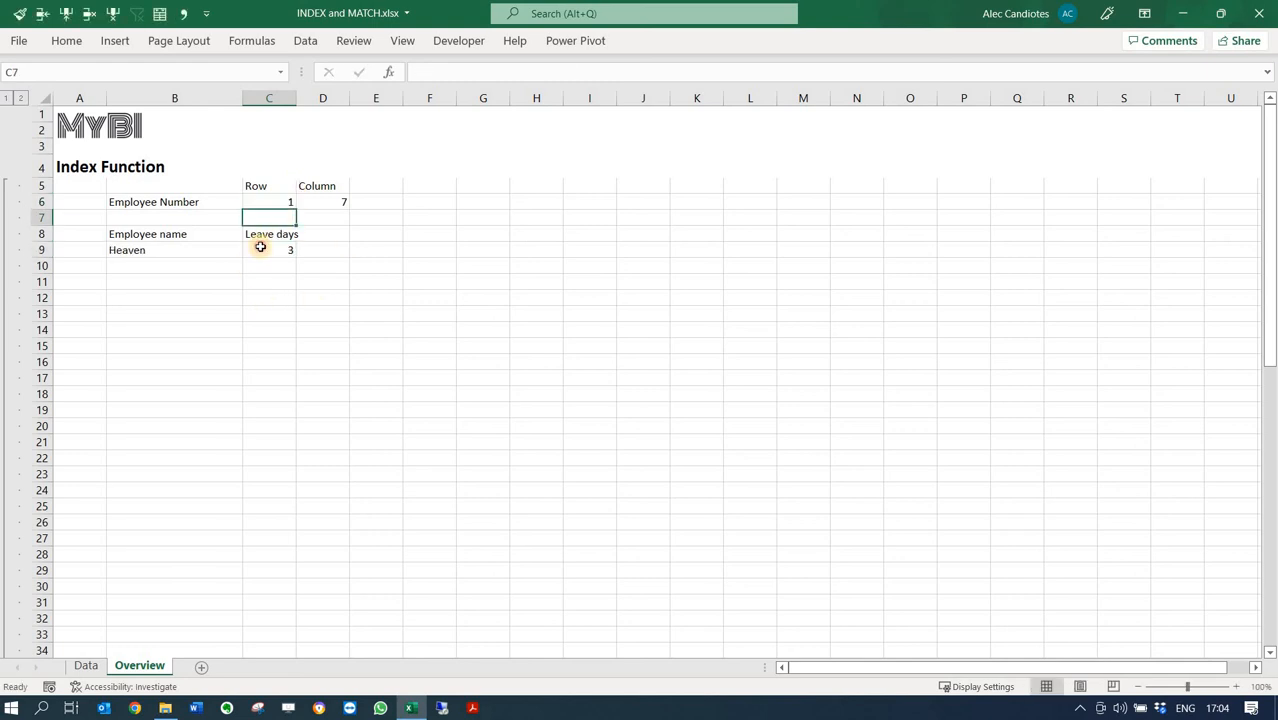
click(260, 246)
Set the employee number in C6 to 2, 3, 4 and finally 5, and check the leave days in C9.
click(272, 199)
text(2)
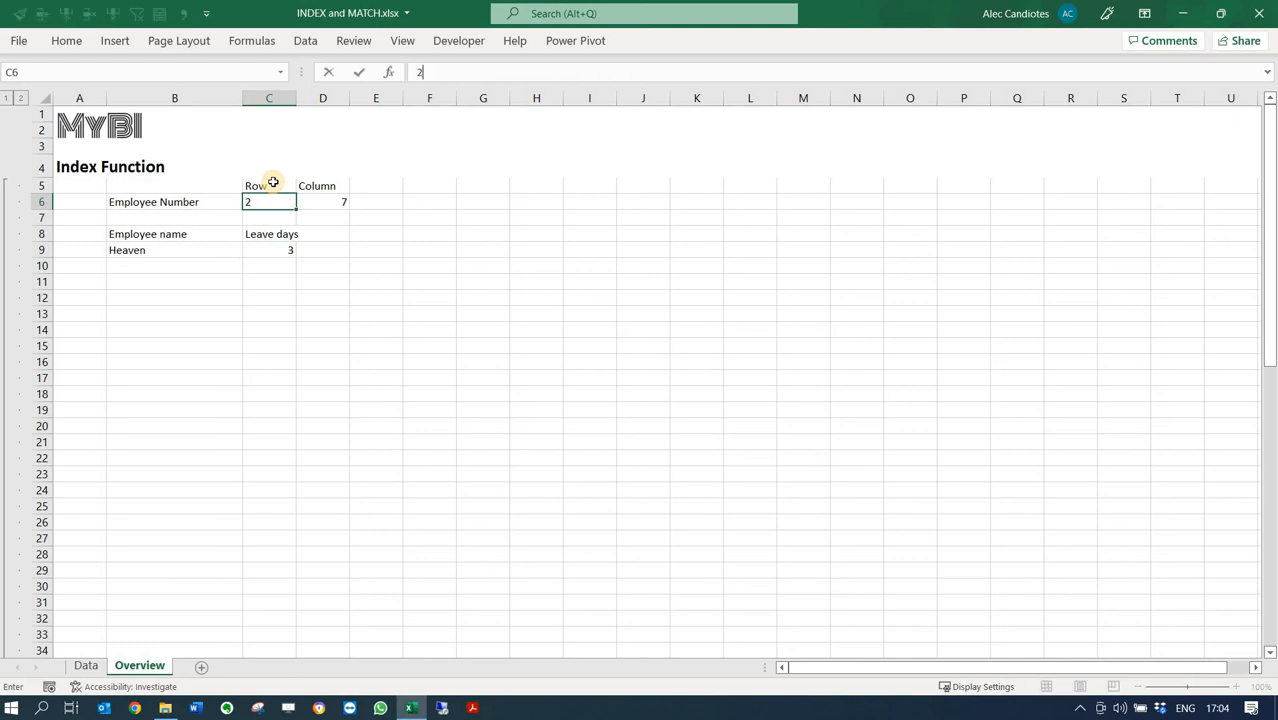
key(Return)
key(Up)
text(3)
key(Return)
key(Up)
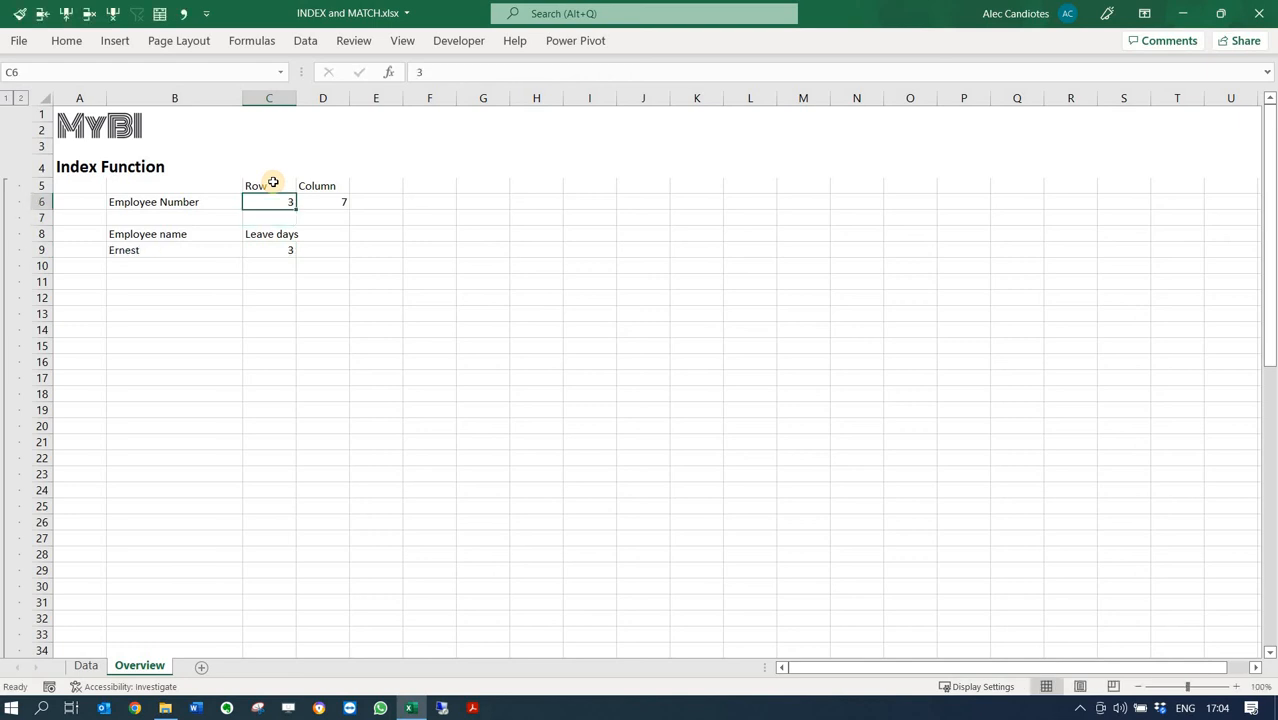
text(4)
key(Return)
key(Up)
text(5)
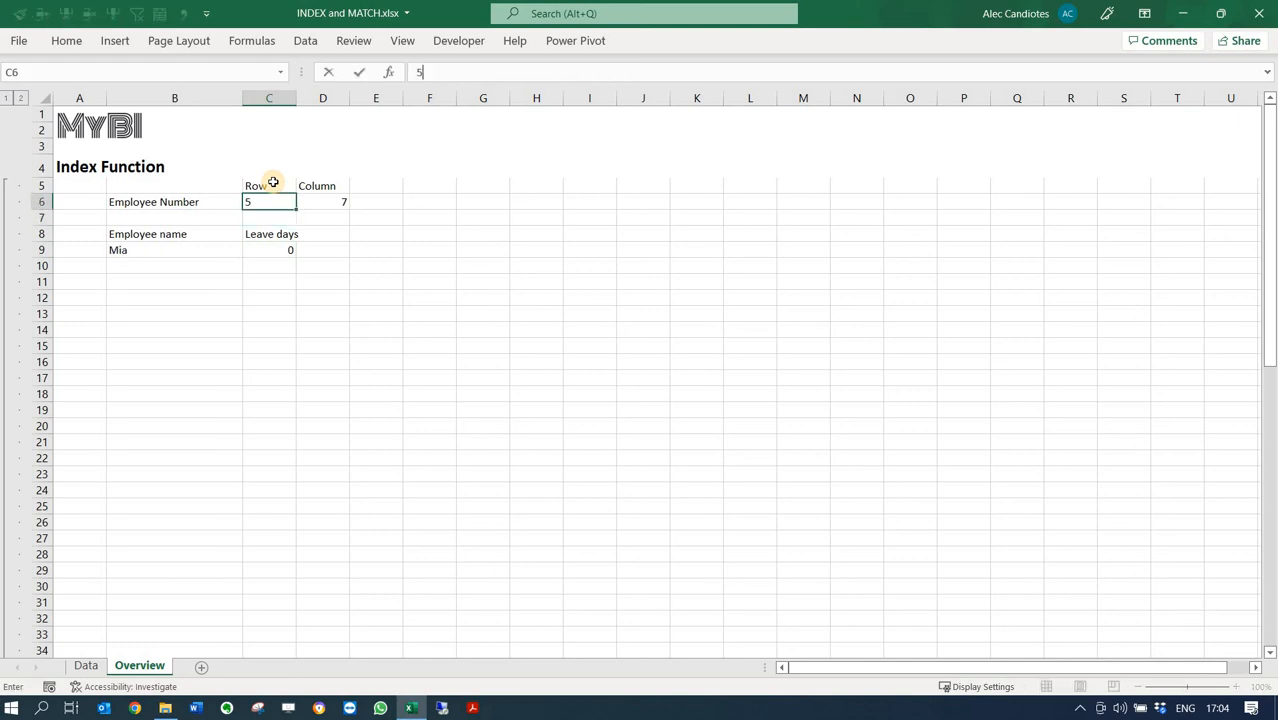
key(Return)
key(Down)
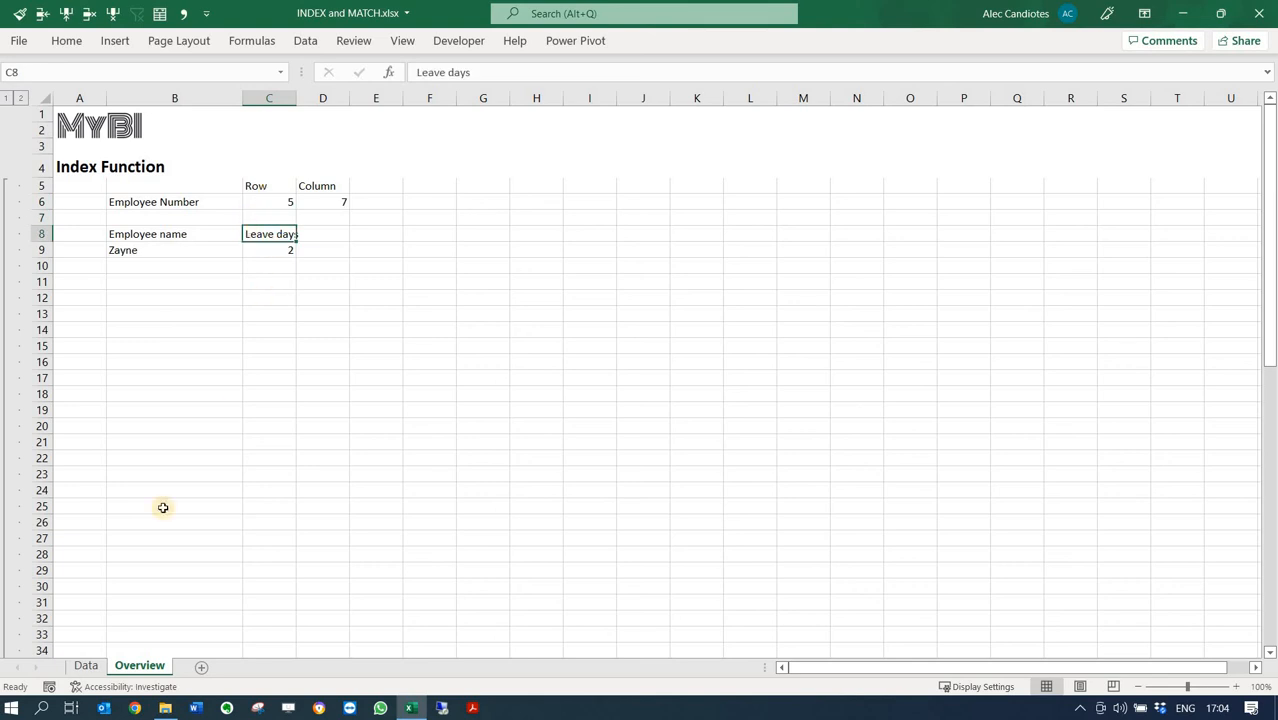
key(Down)
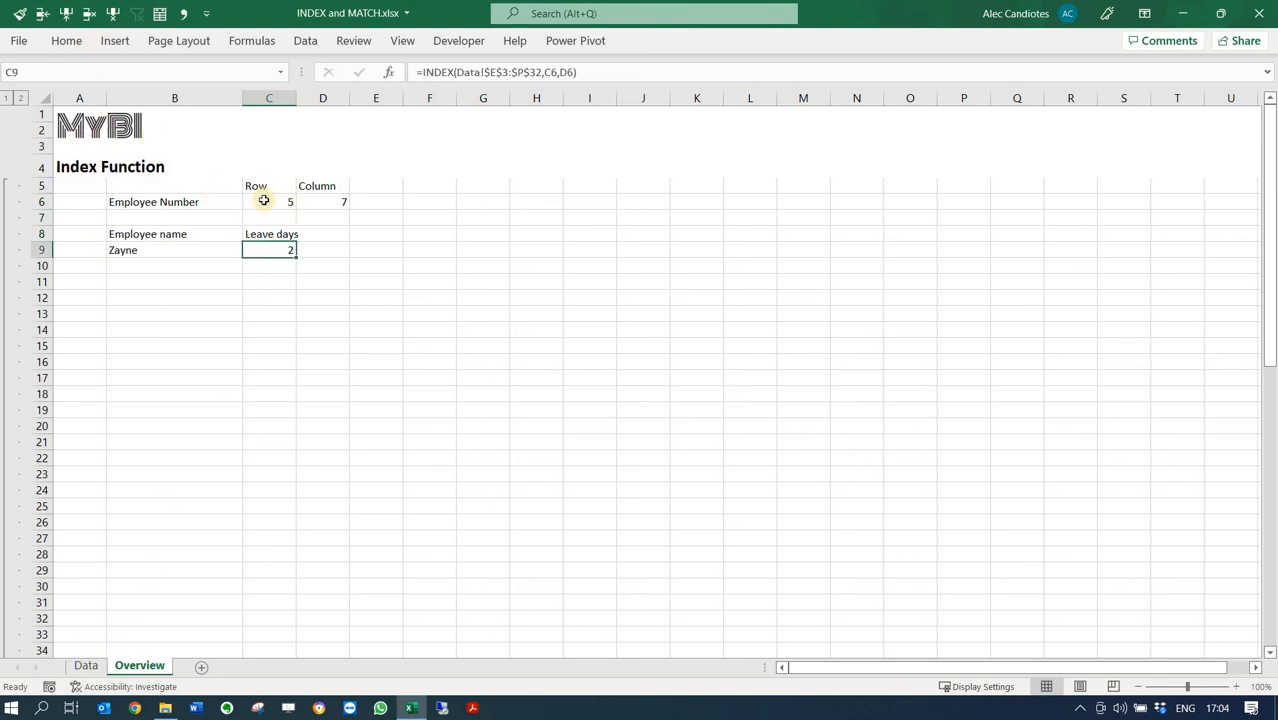
Examine the leave data range E3:P32 on the Data sheet and return to the Overview sheet.
click(86, 665)
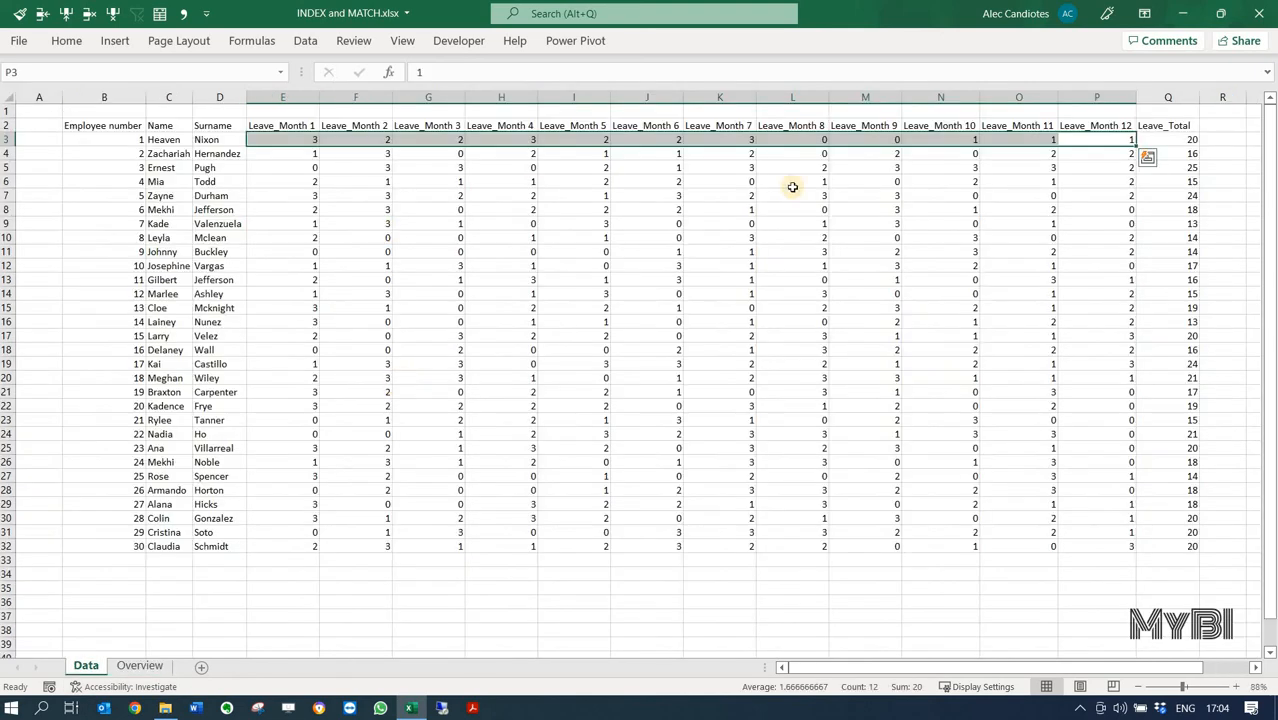
drag(1105, 548, 268, 137)
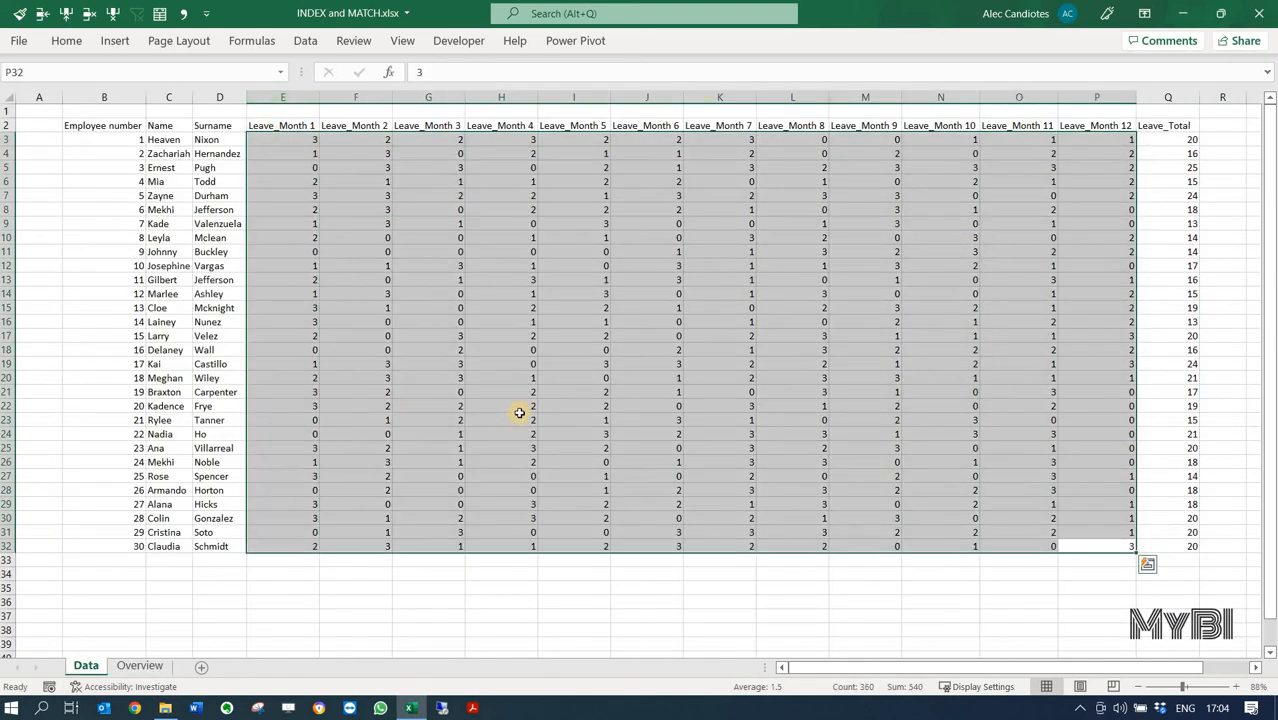
click(158, 667)
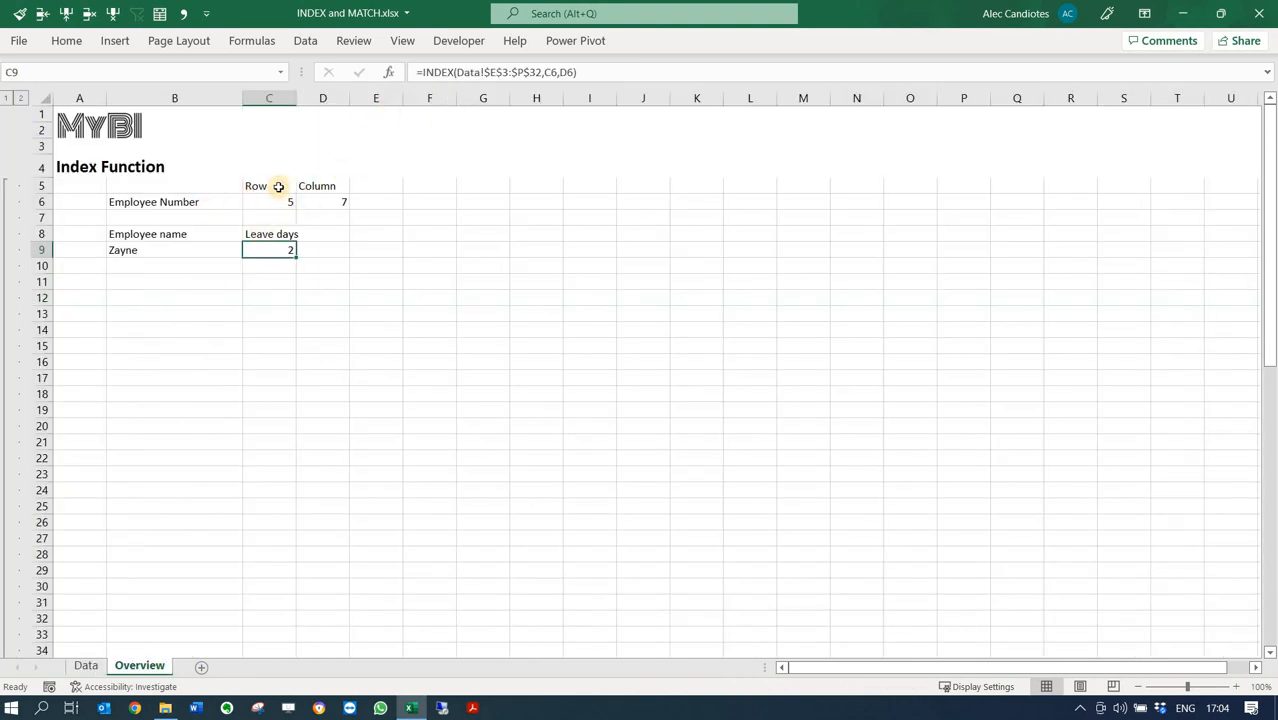
Review the row and column inputs in C6 and D6 and how the INDEX formula in C9 uses them.
key(Up)
key(Up)
key(Up)
key(Up)
key(Right)
click(278, 250)
drag(445, 74, 741, 72)
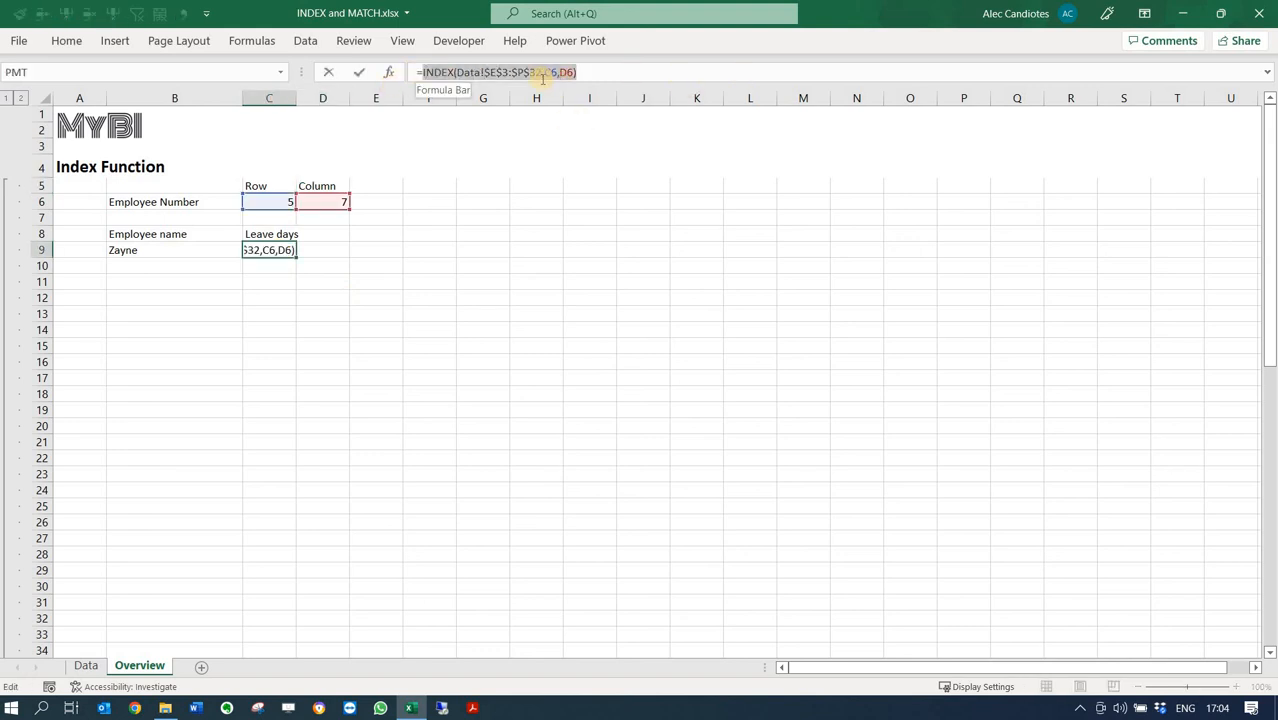
key(Escape)
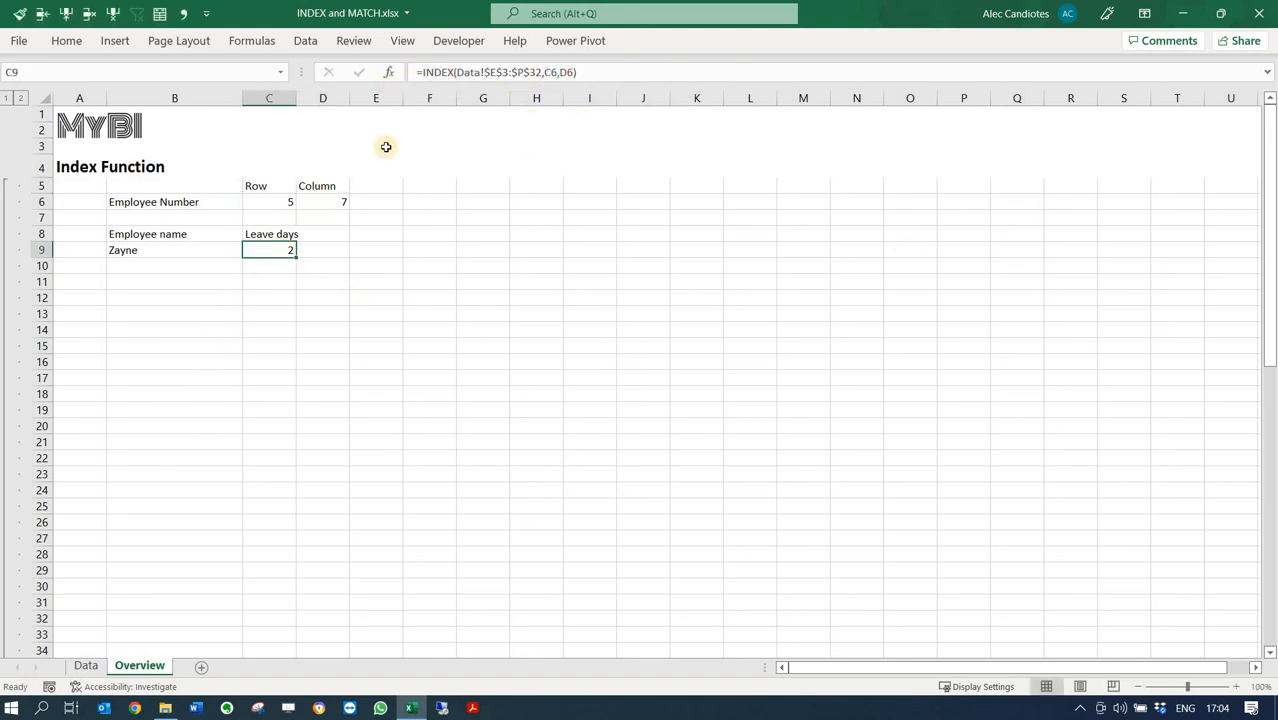
click(324, 201)
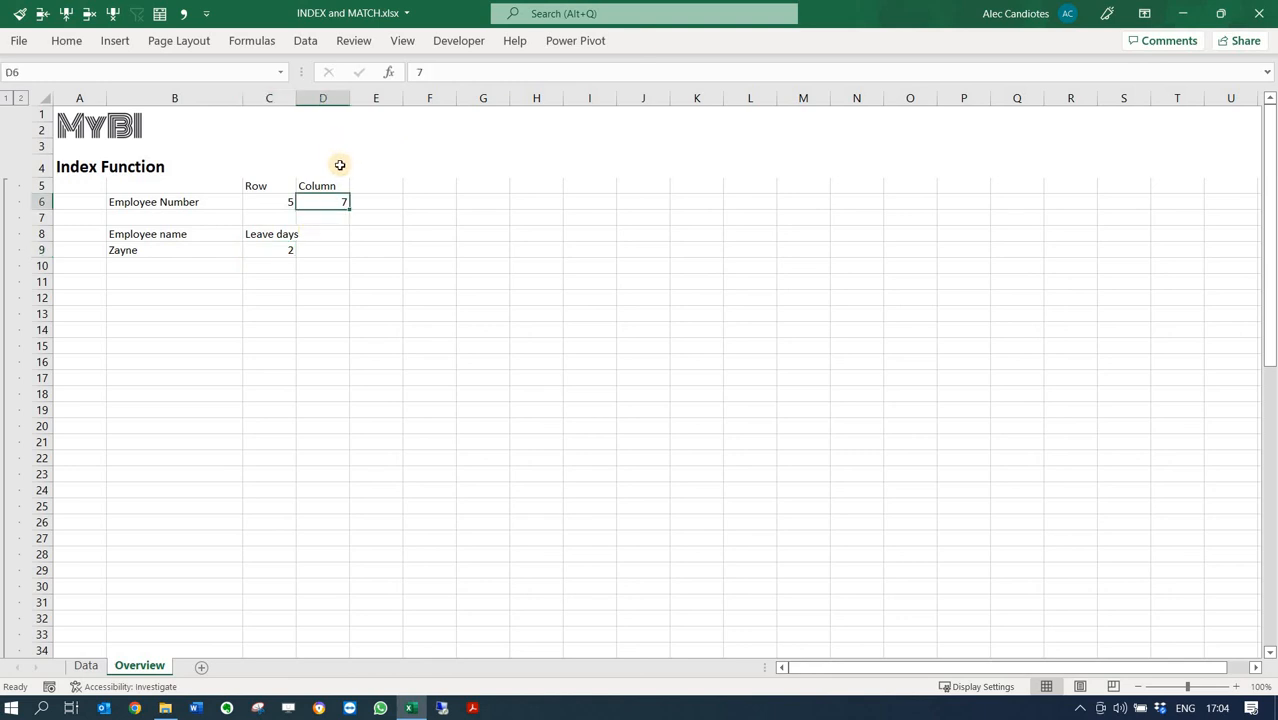
Clear the column input in D6 and the row input in C6, and inspect the INDEX output below the Employee name and Leave days headings.
key(Delete)
click(278, 204)
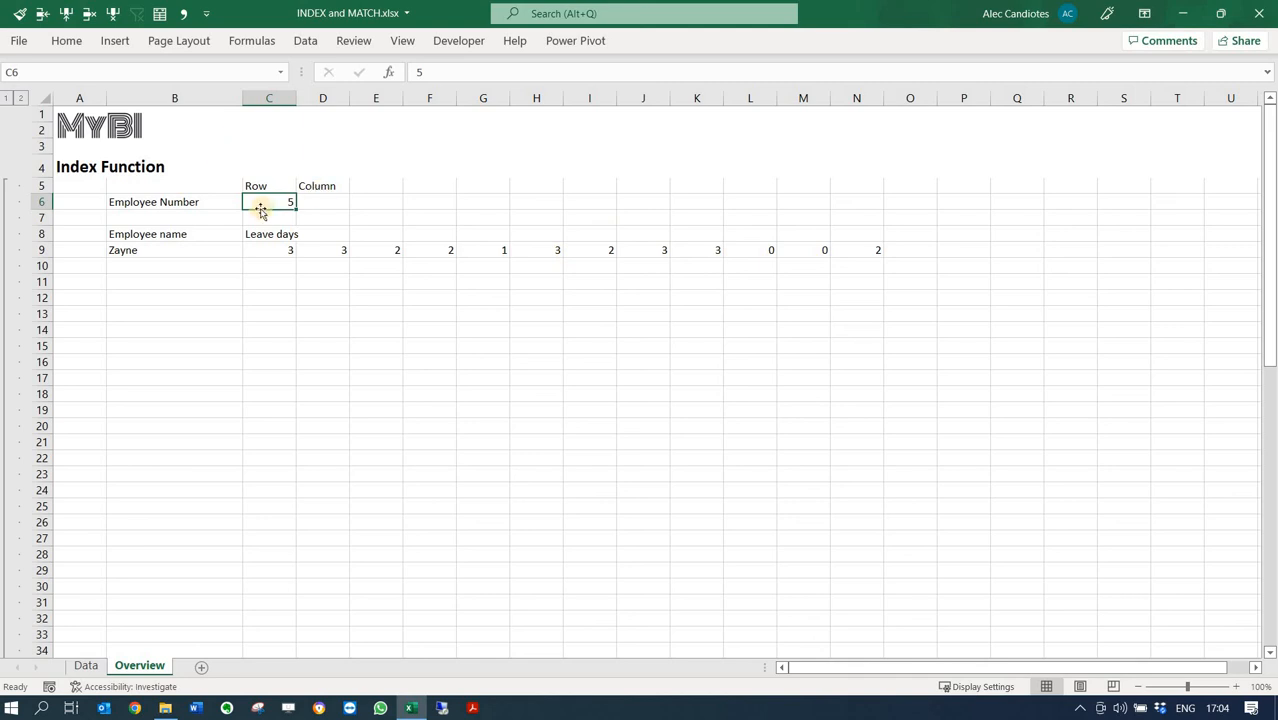
key(Delete)
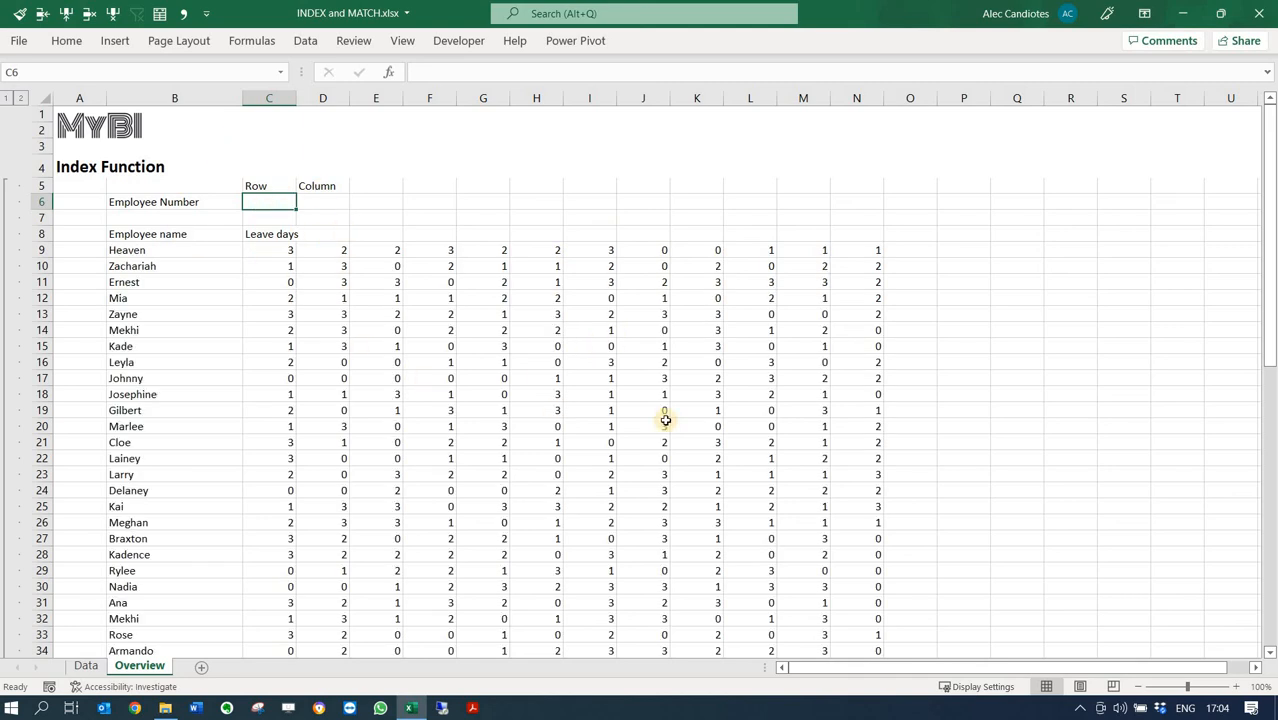
scroll(705, 329, down, 3)
scroll(376, 334, down, 1)
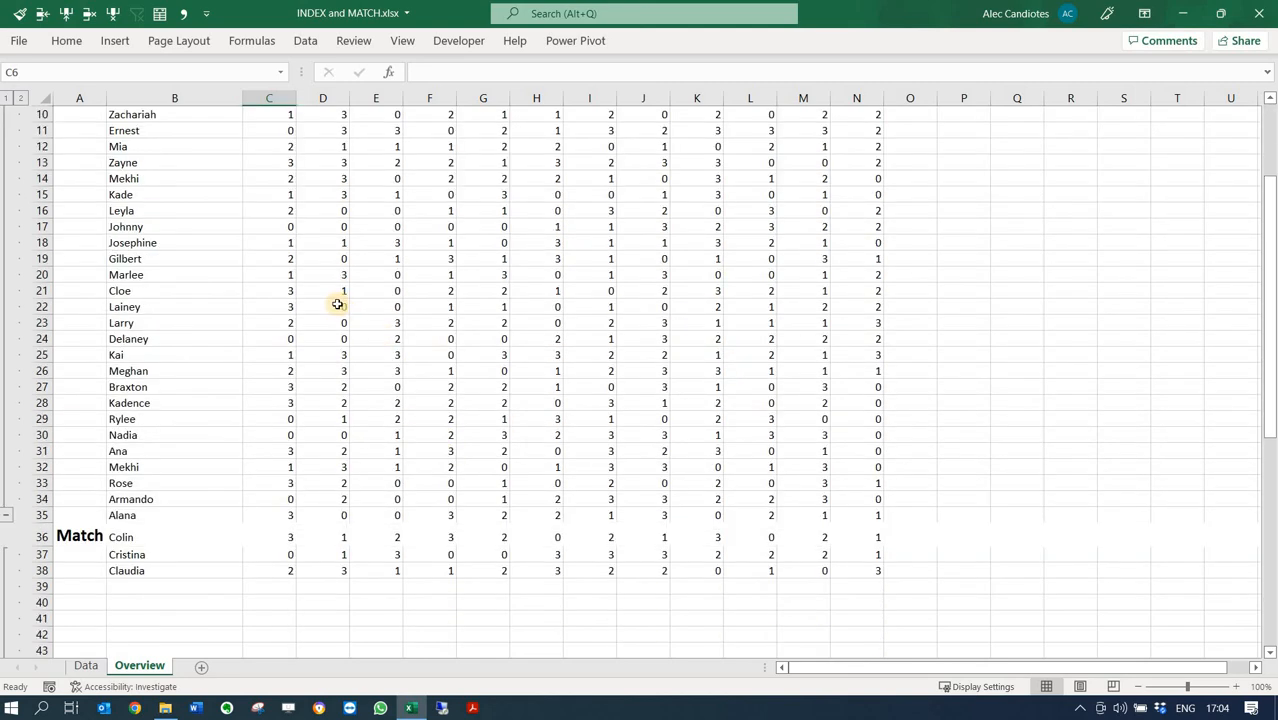
scroll(263, 228, up, 4)
click(209, 261)
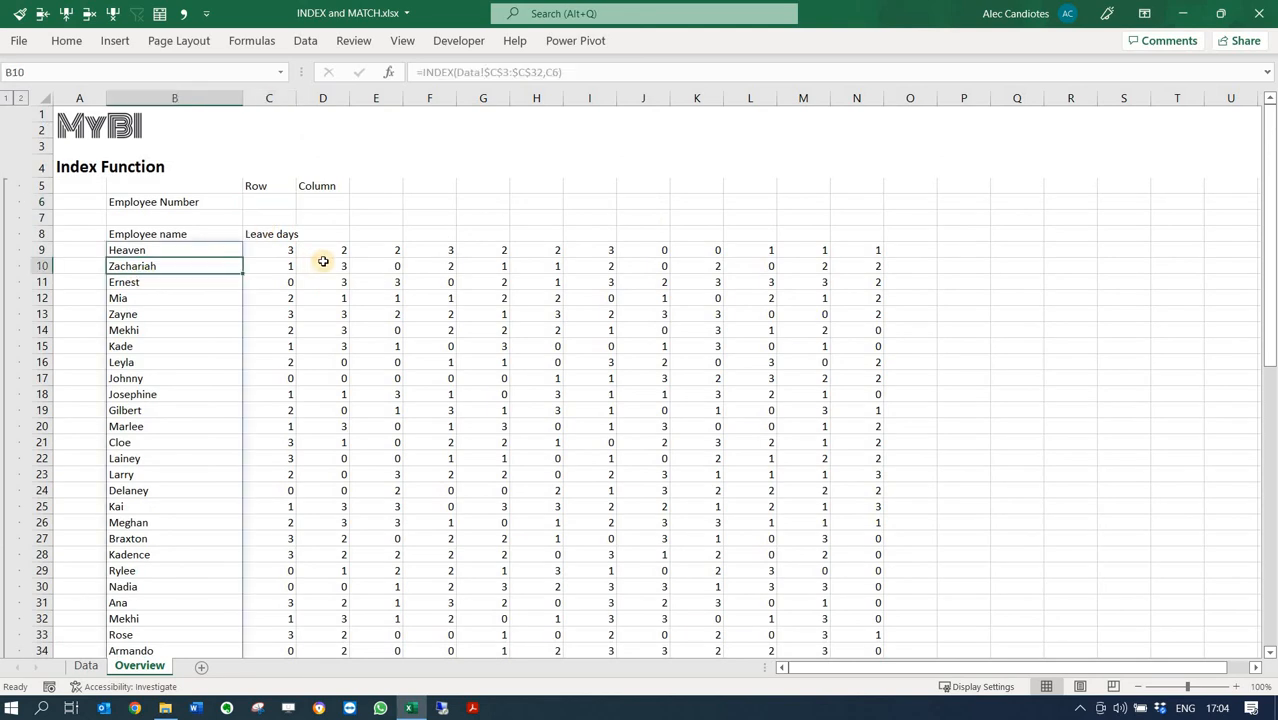
click(284, 250)
click(367, 216)
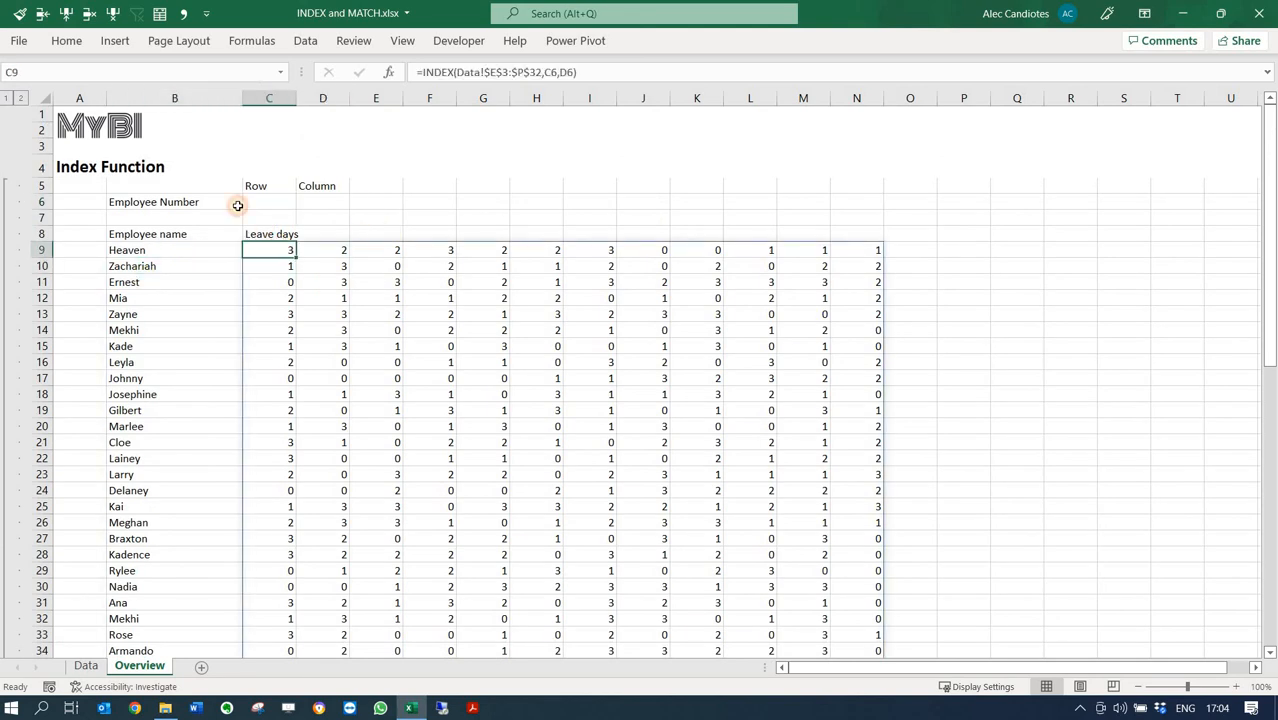
Set the row input in C6 to 1 and the column input in D6 to 1, and check the INDEX formula in C9.
click(270, 199)
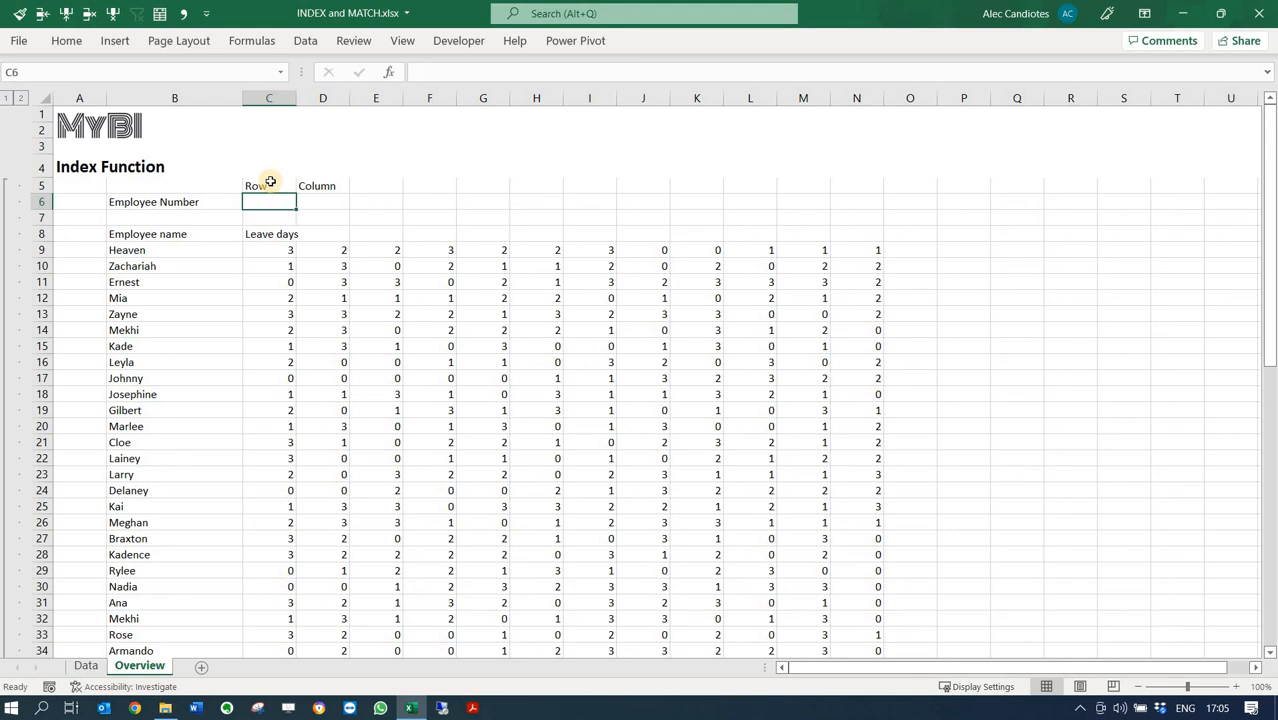
text(1)
key(Tab)
text(1)
key(Tab)
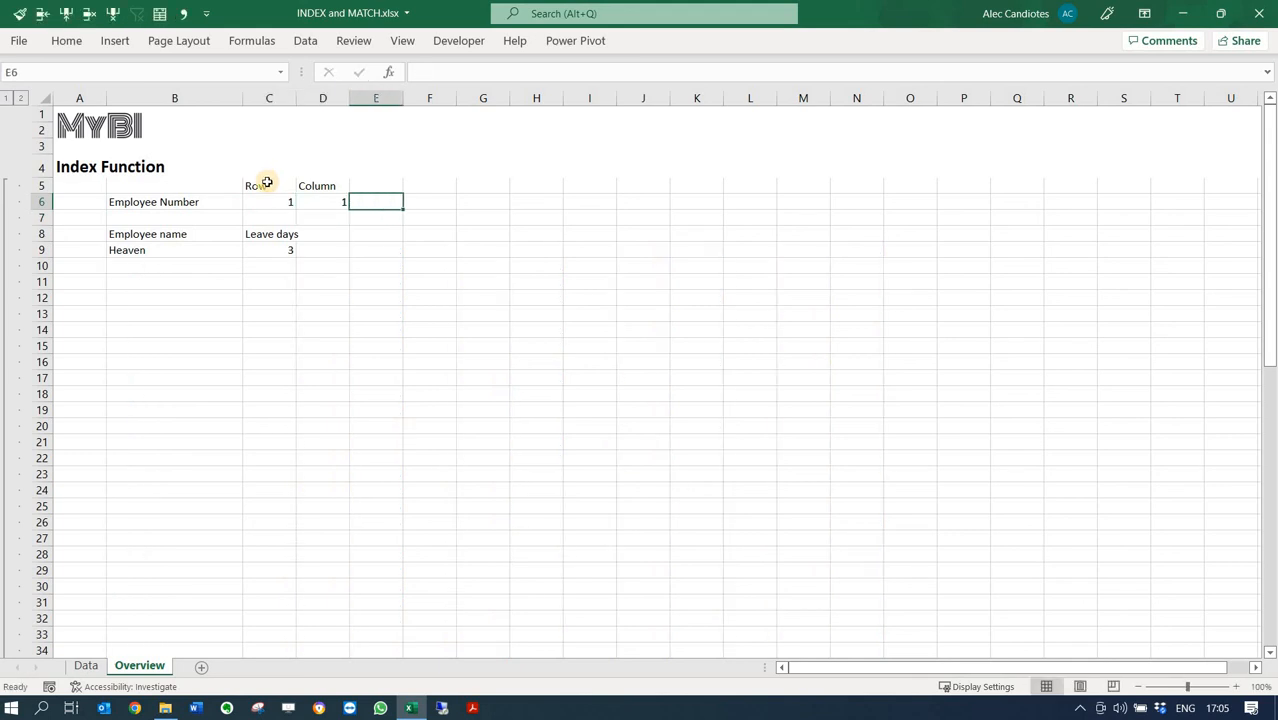
click(262, 248)
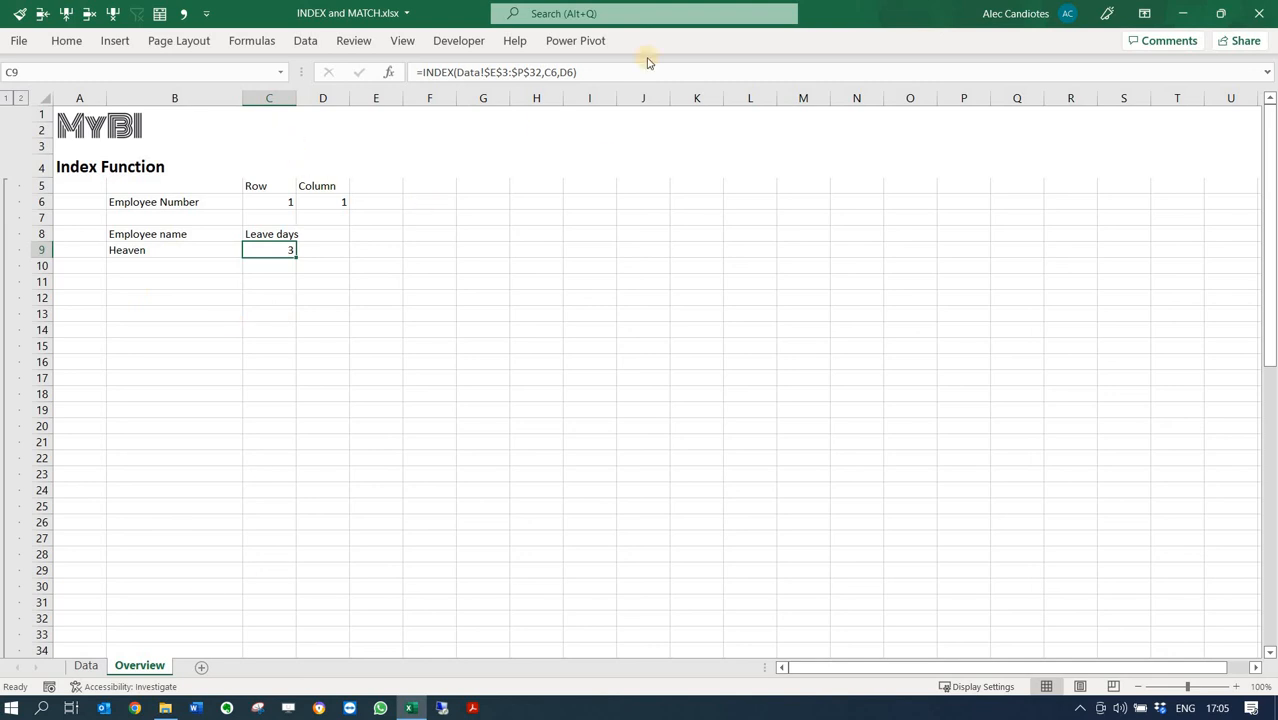
Examine the name range C3:C32 and the first employee's monthly leave in E3:P3 on the Data sheet, and return to the Overview sheet.
click(88, 667)
click(491, 278)
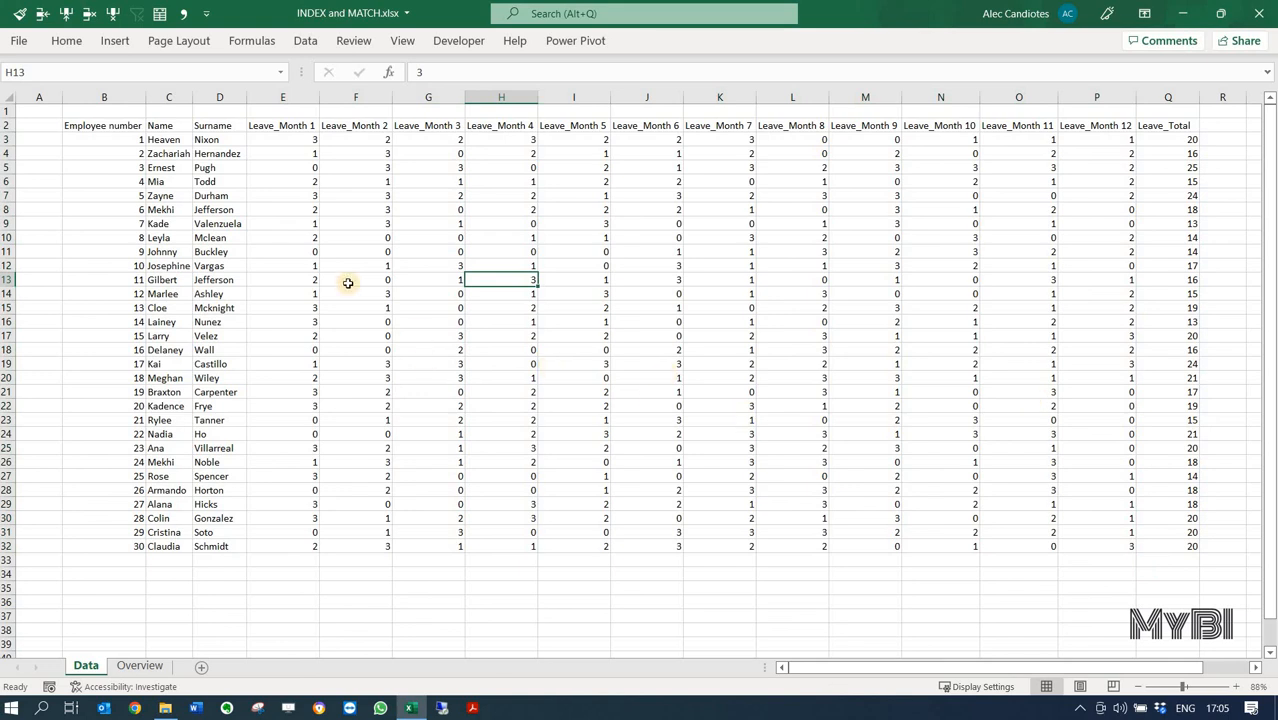
drag(178, 140, 172, 546)
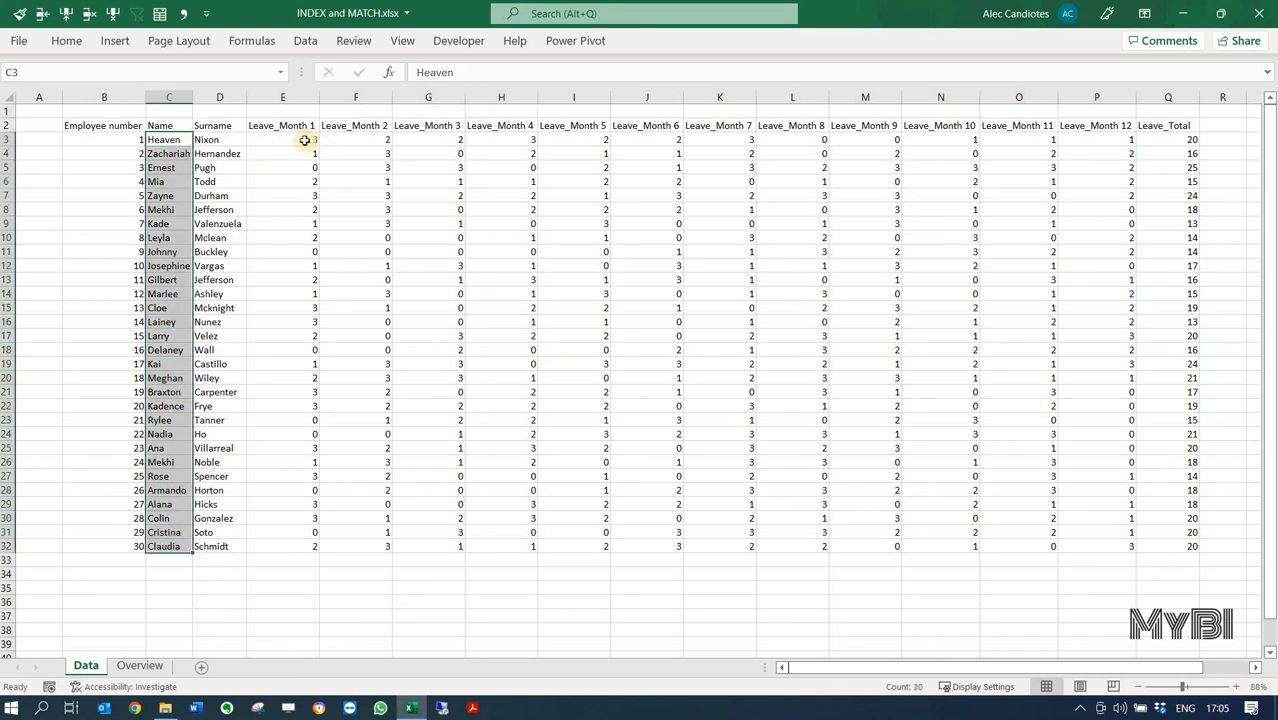
drag(304, 140, 1100, 142)
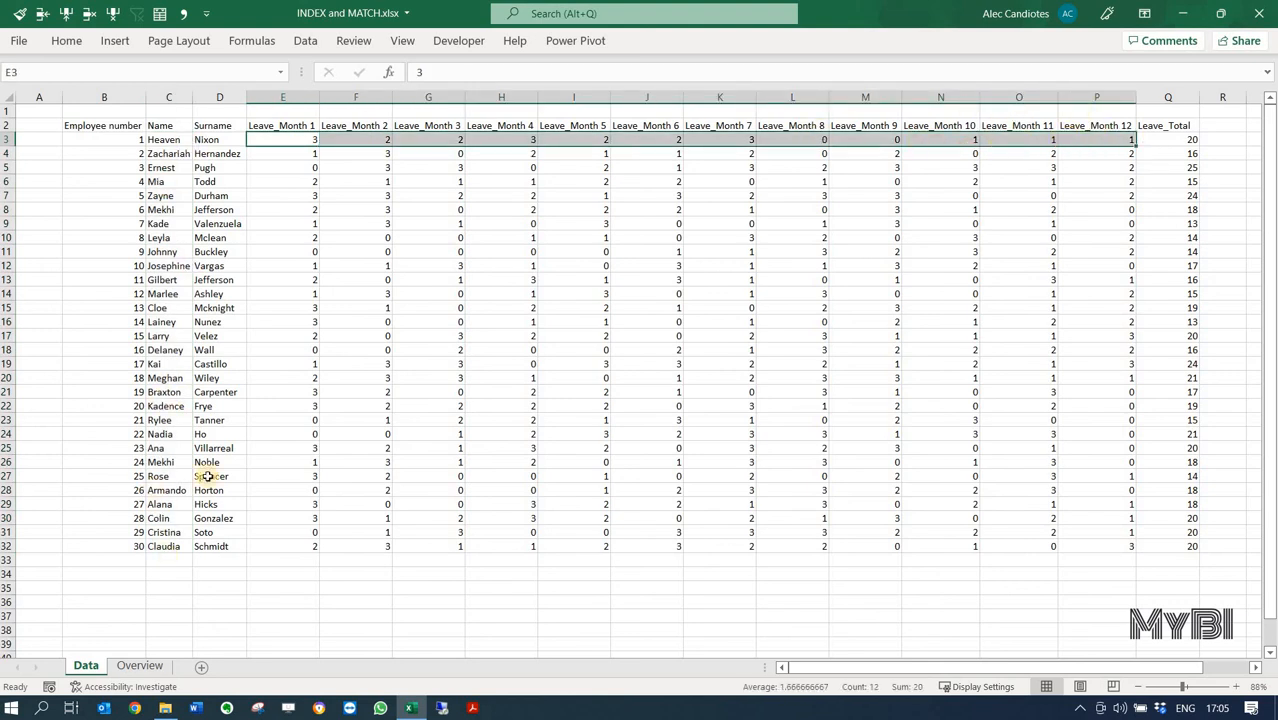
click(140, 666)
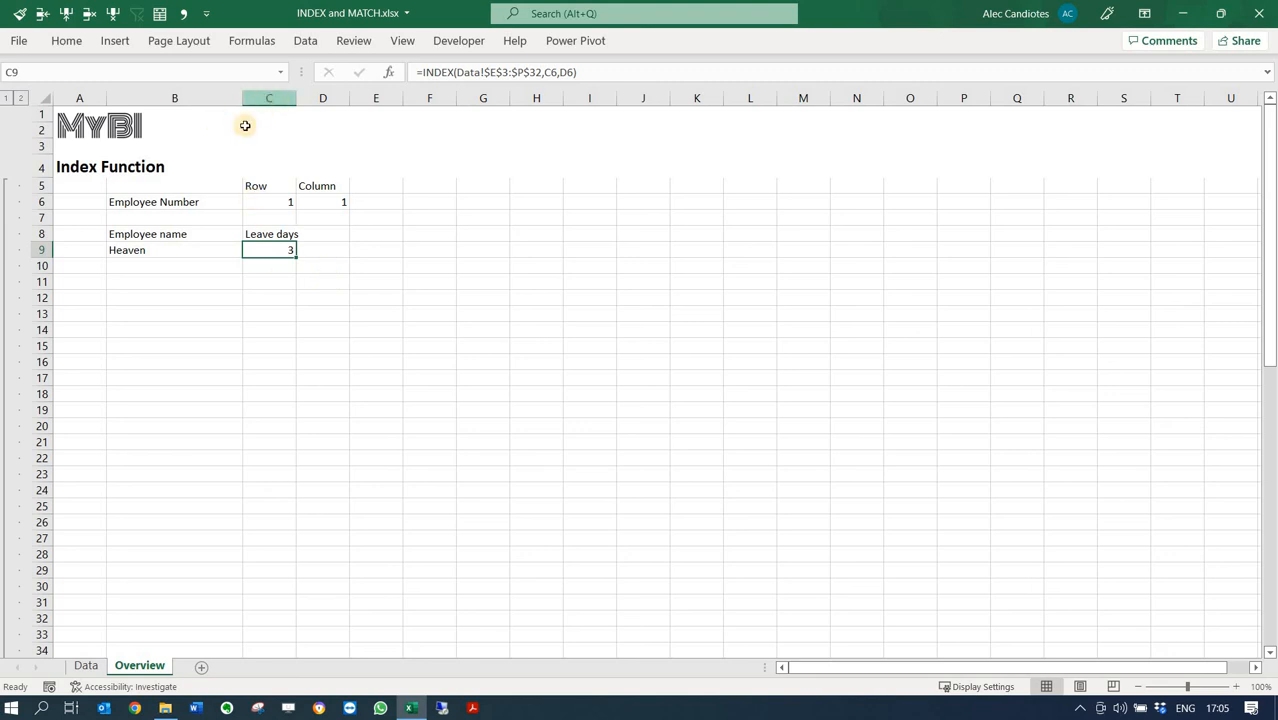
Examine the Name, Surname and Employee number columns on the Data sheet as possible lookup inputs, and return to the Overview sheet.
click(95, 667)
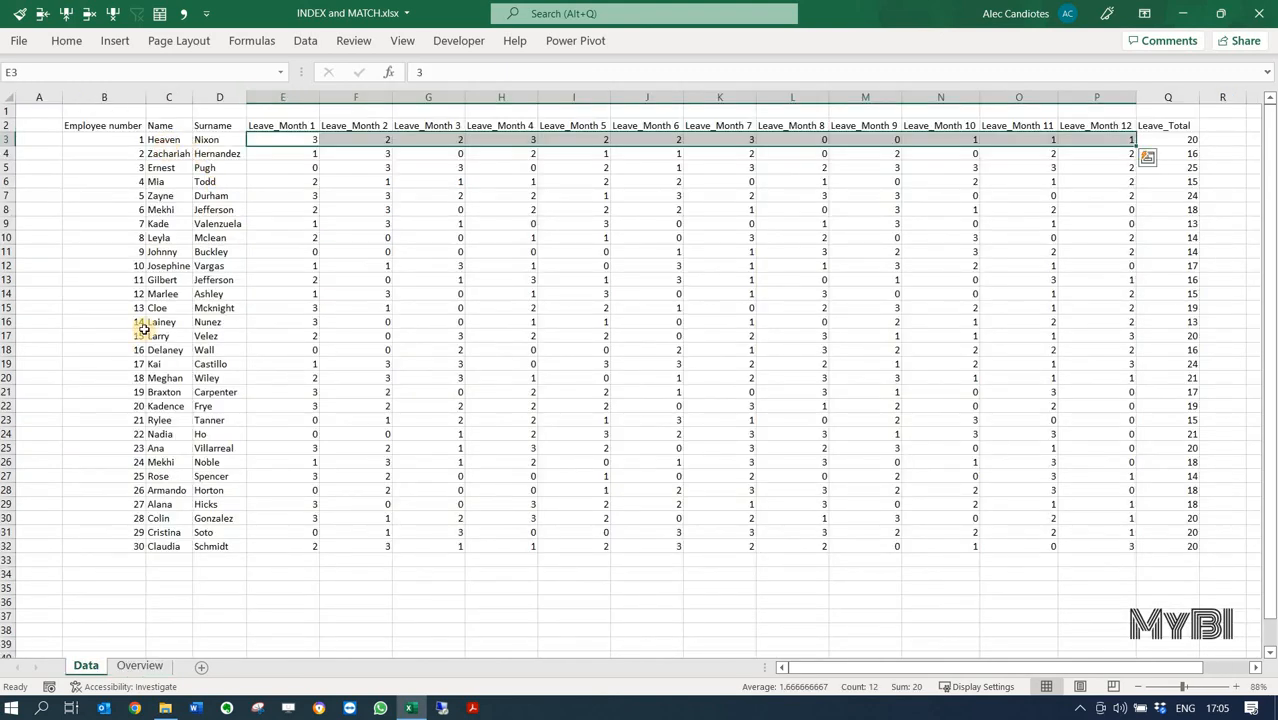
drag(168, 140, 160, 546)
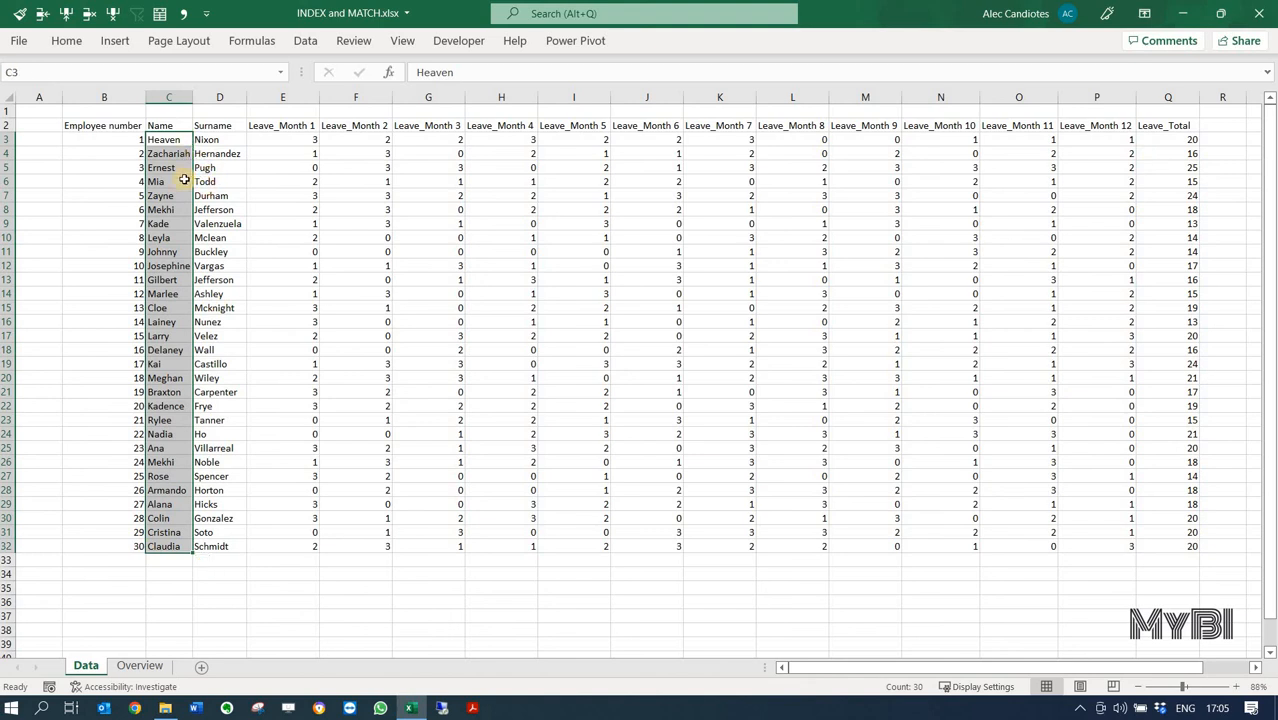
drag(217, 144, 227, 533)
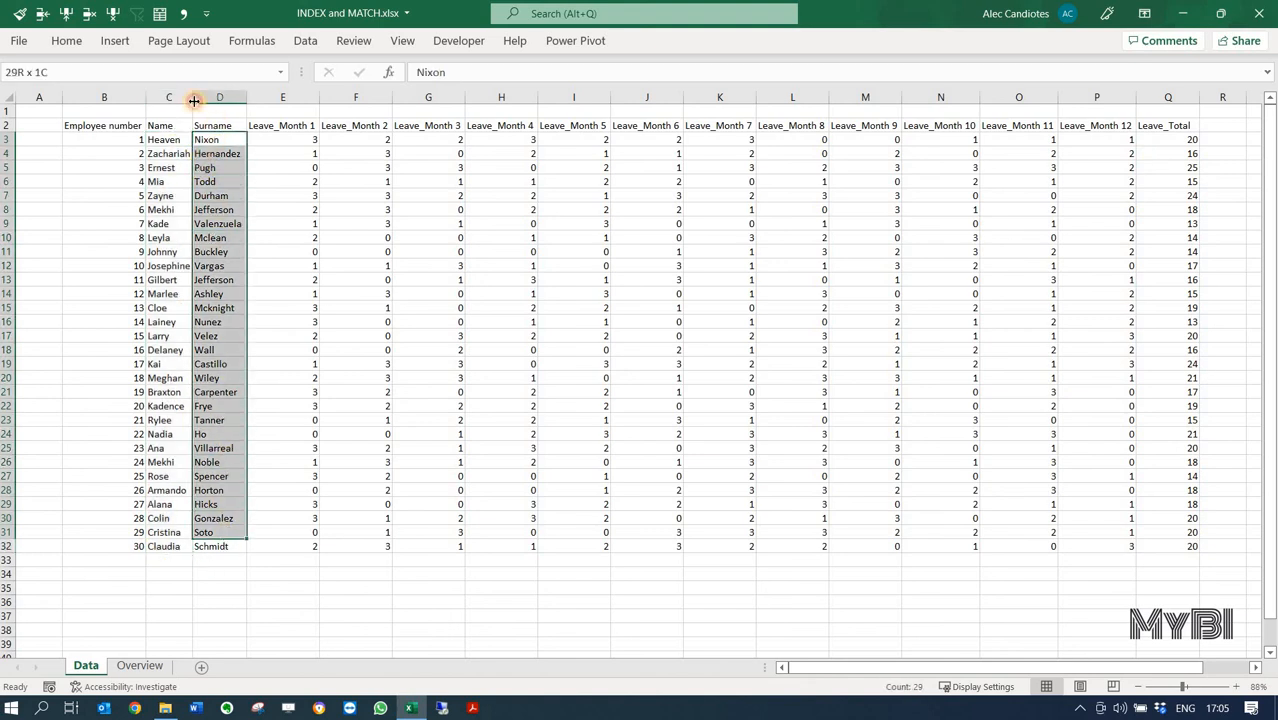
drag(120, 141, 110, 548)
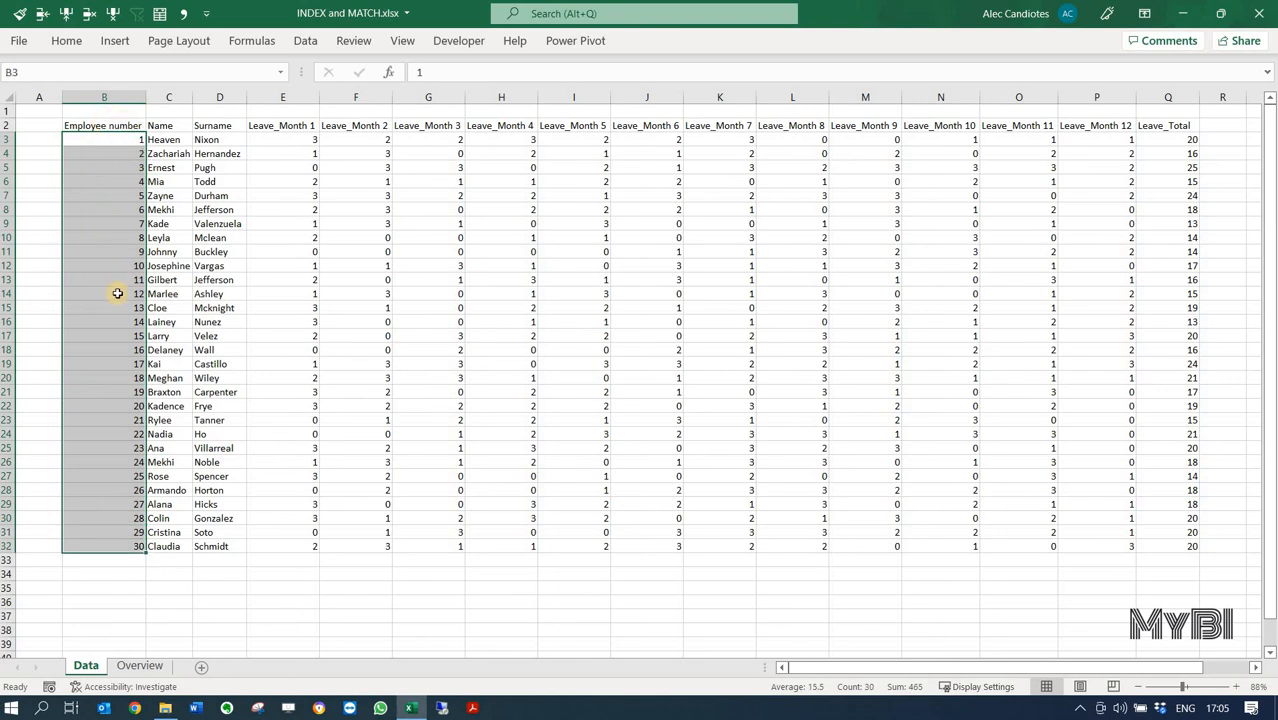
click(140, 666)
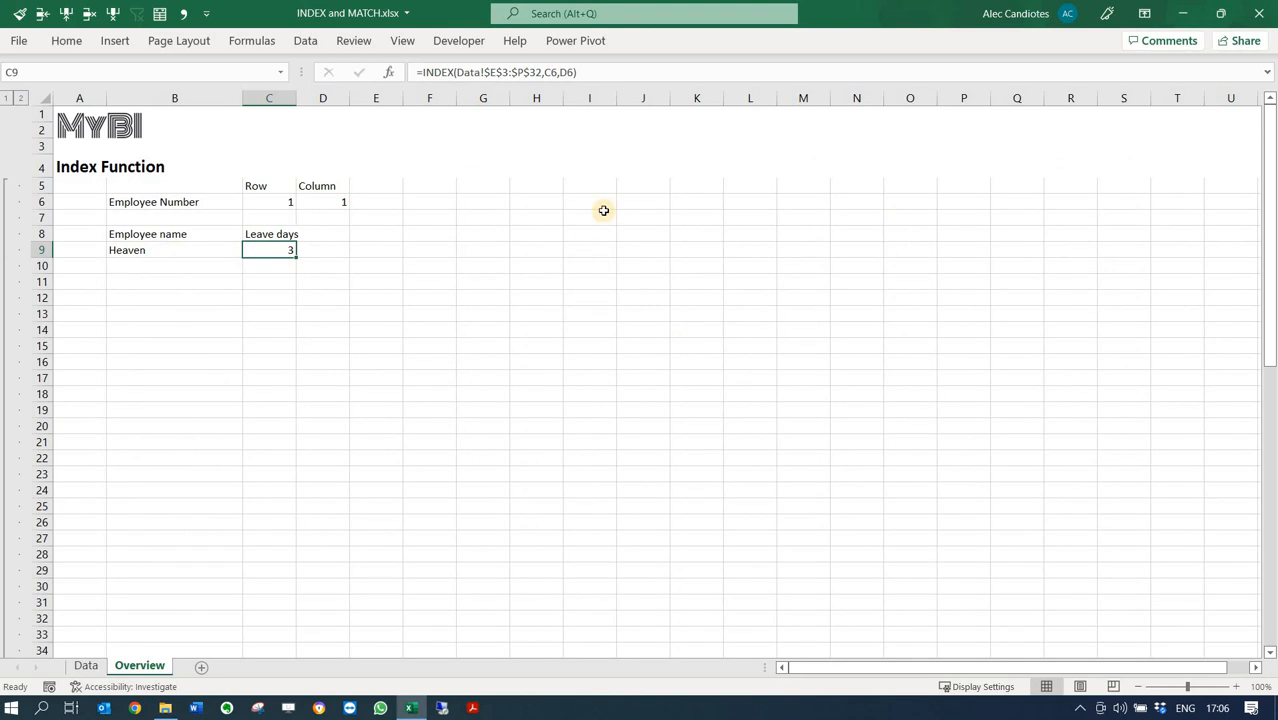